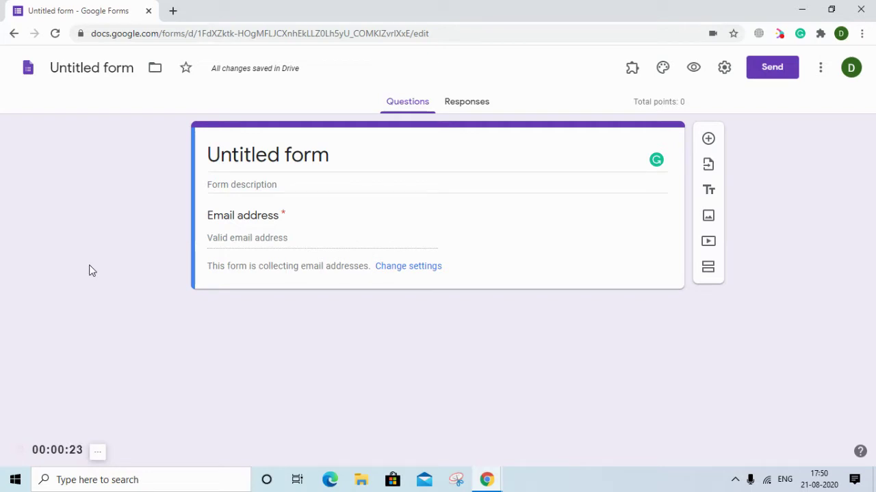
Step: Title the form "Sweet Shop"
click(281, 155)
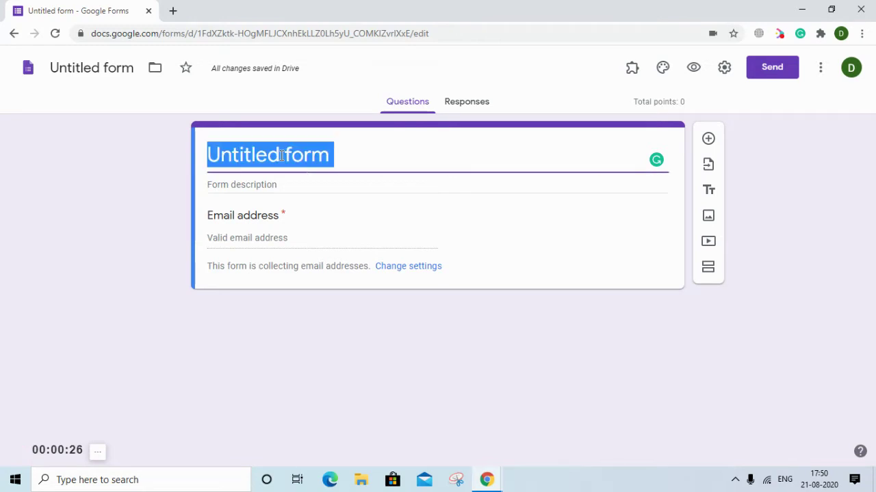
text(Swee)
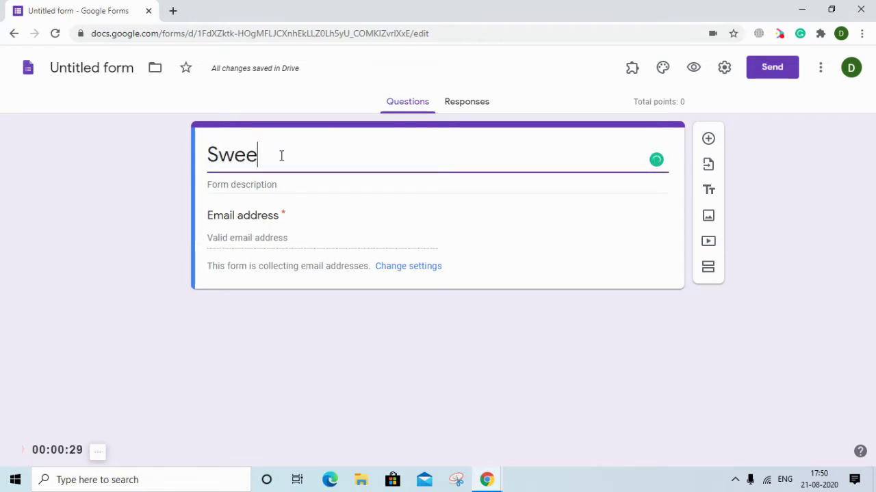
text(t Shop)
click(75, 237)
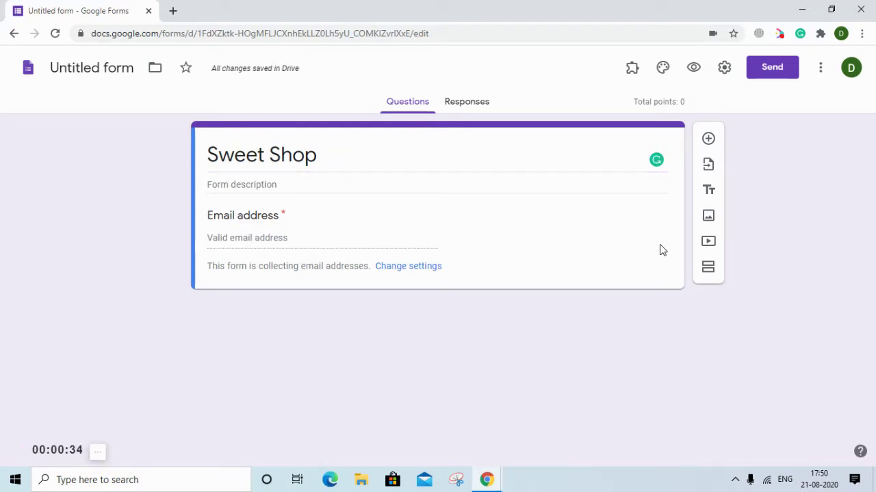
Step: Add a question titled "Item" to the form and make it multiple choice
click(709, 139)
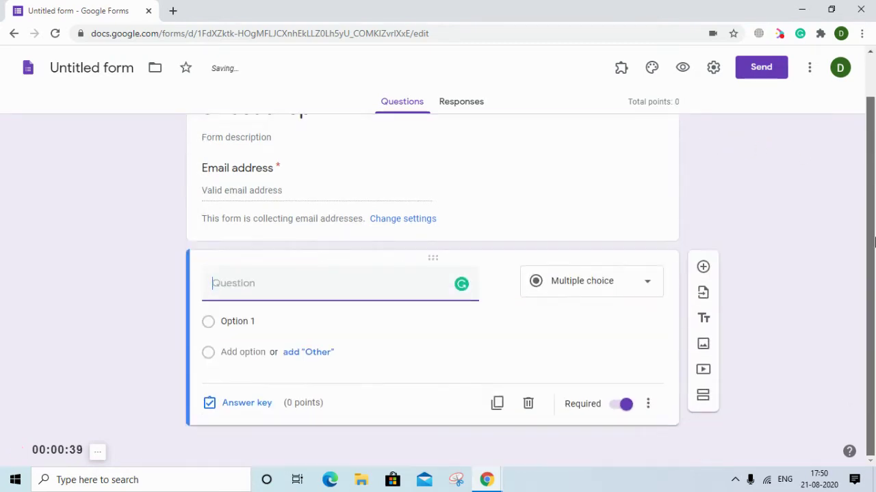
text(Item)
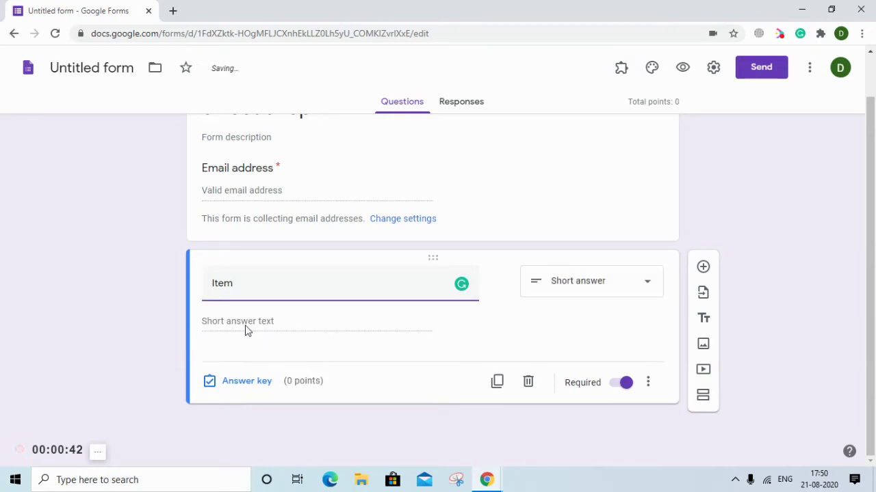
click(591, 291)
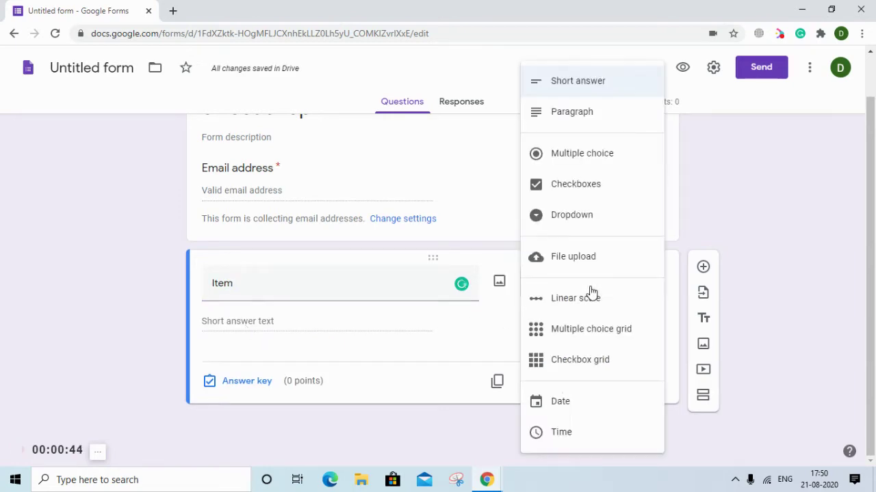
click(588, 160)
Step: Enter Cake, Cookies and Chocolates as the answer options of the Item question
click(253, 324)
text(Cake)
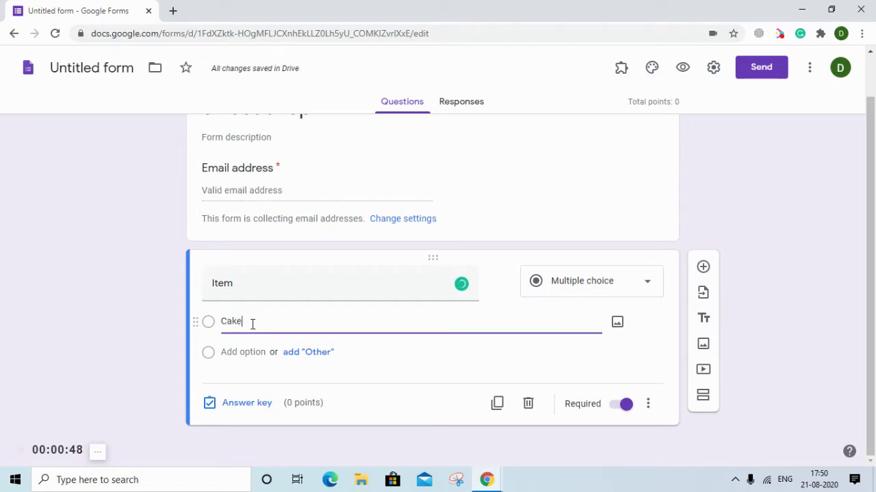
click(243, 352)
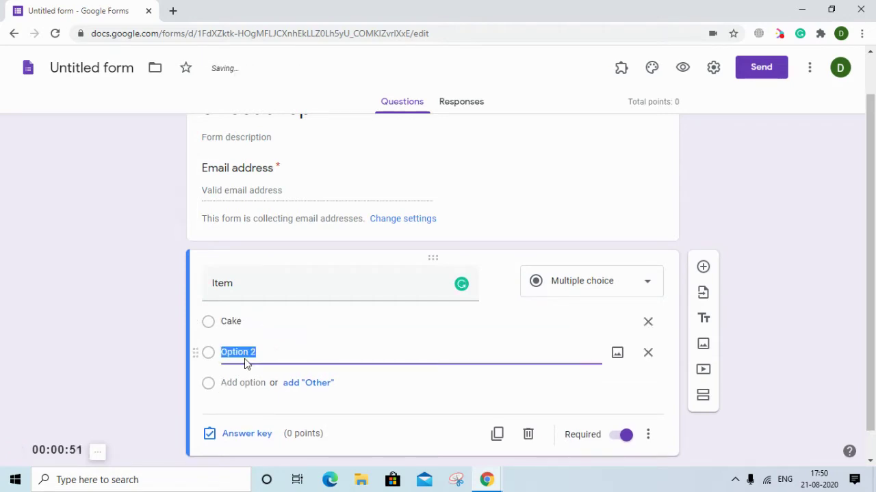
text(Cookies)
click(240, 383)
text(Chocolates)
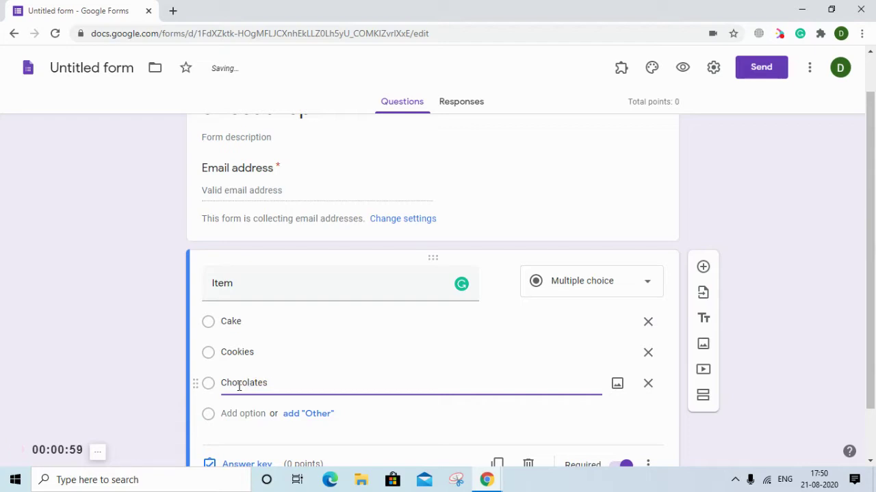
click(760, 224)
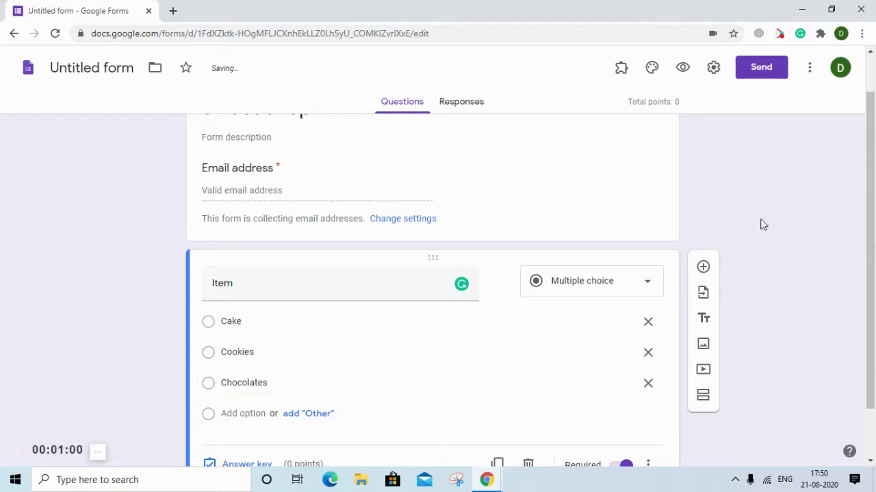
Step: Set the form's response destination to a new spreadsheet named "Order form (Responses)"
scroll(745, 218, up, 1)
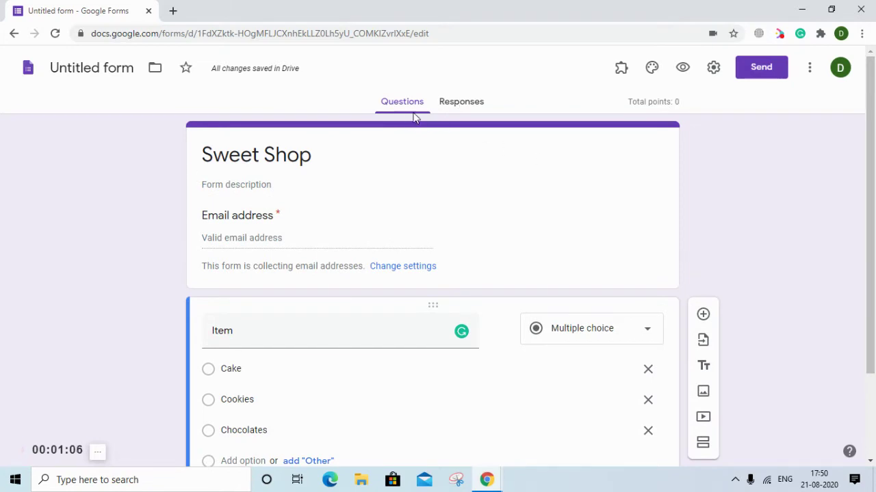
click(462, 113)
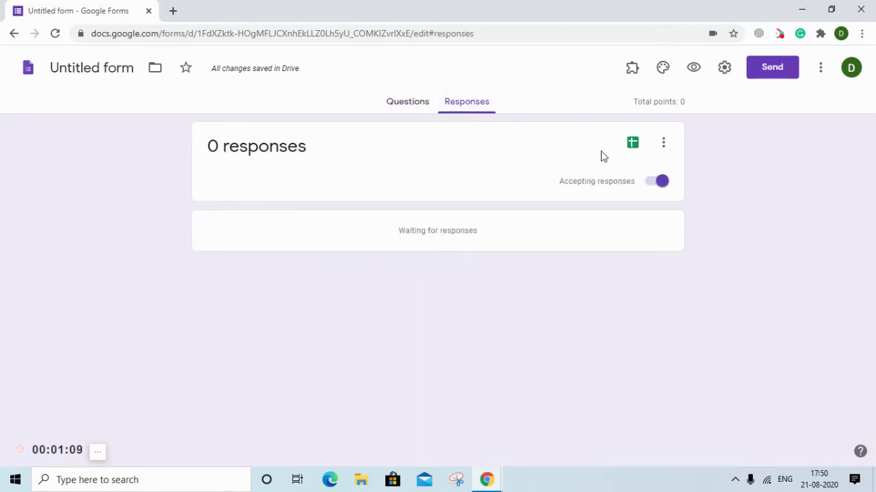
click(665, 147)
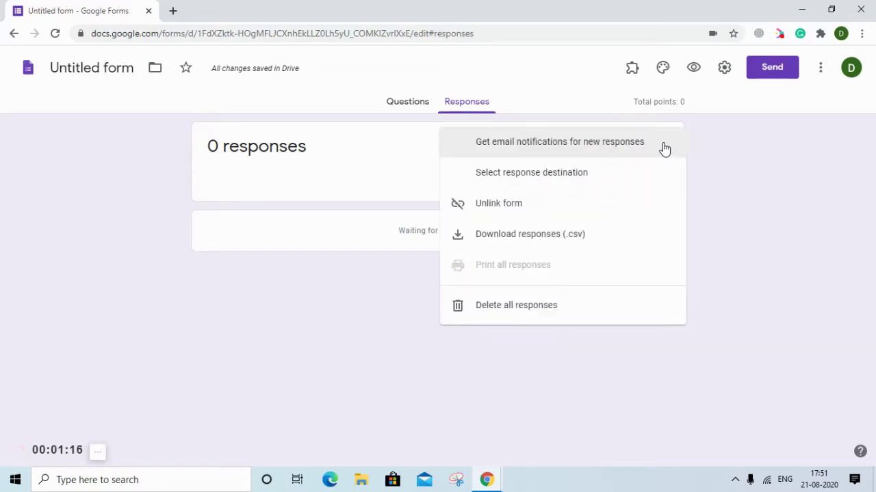
click(533, 182)
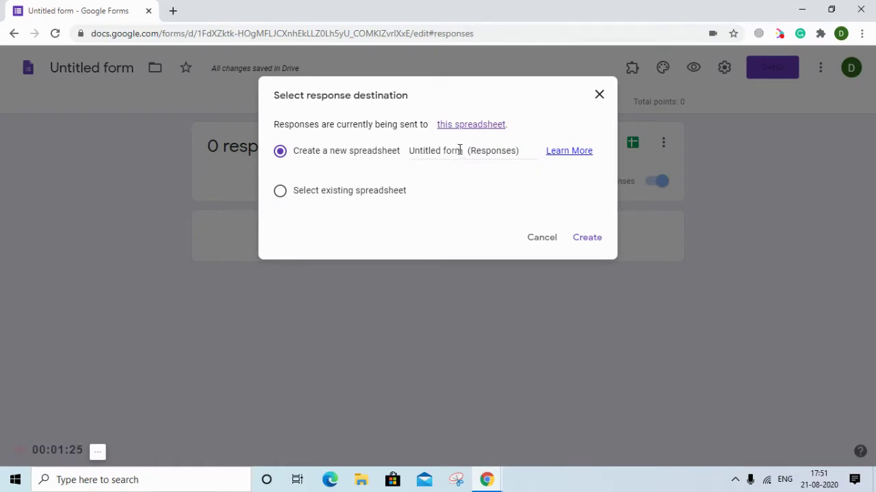
drag(465, 149, 409, 150)
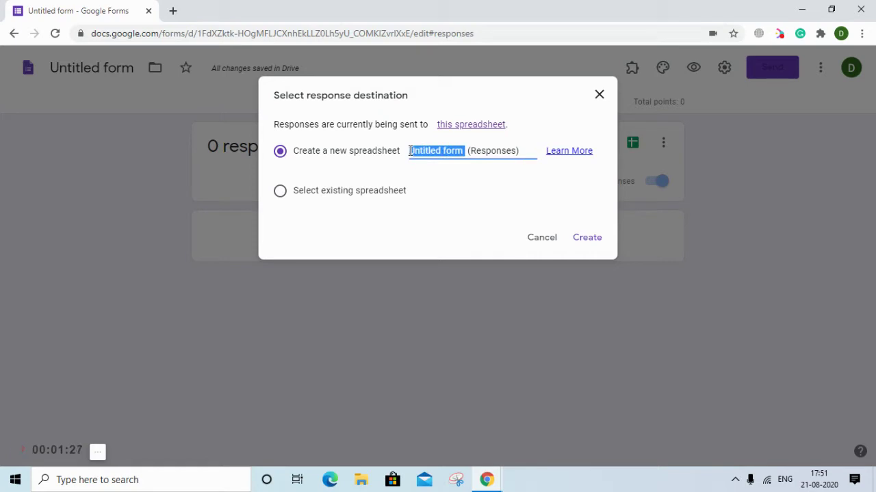
text(Order form)
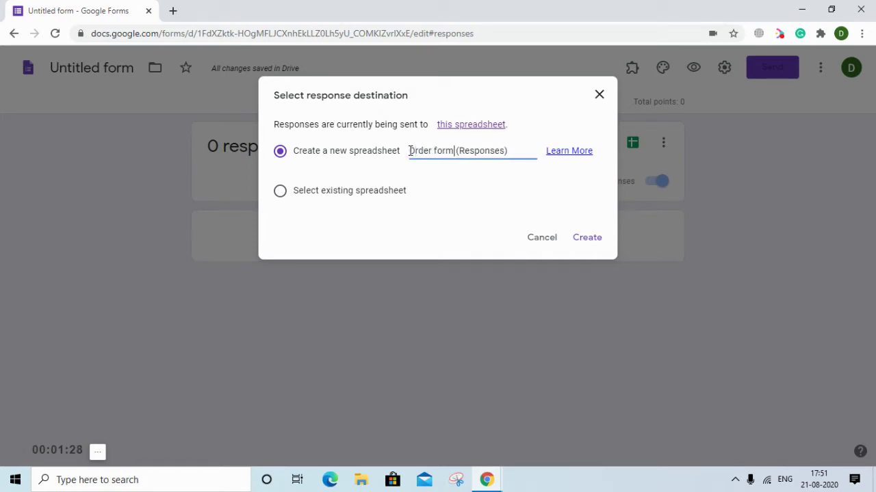
click(586, 238)
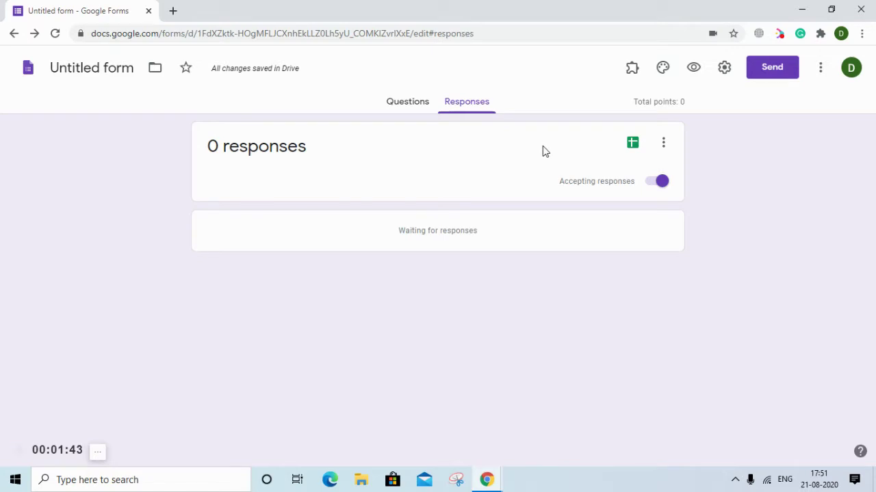
Step: Open the linked response spreadsheet and examine its column headers
click(634, 145)
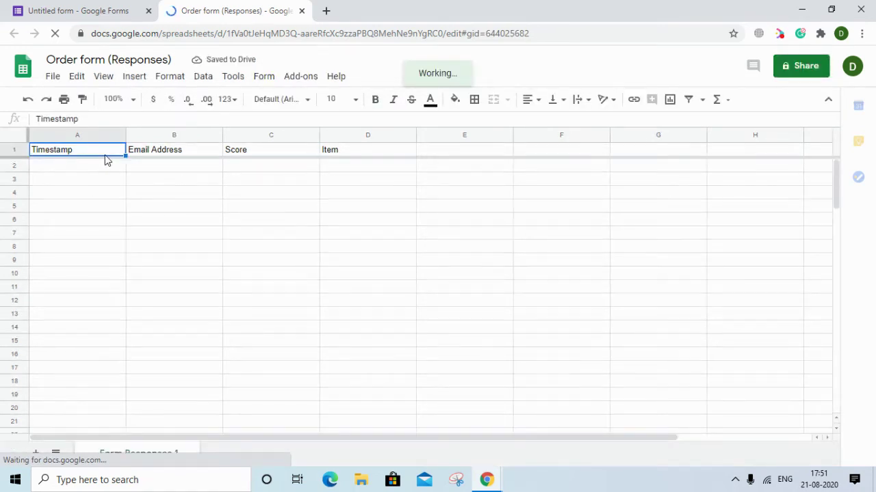
click(181, 156)
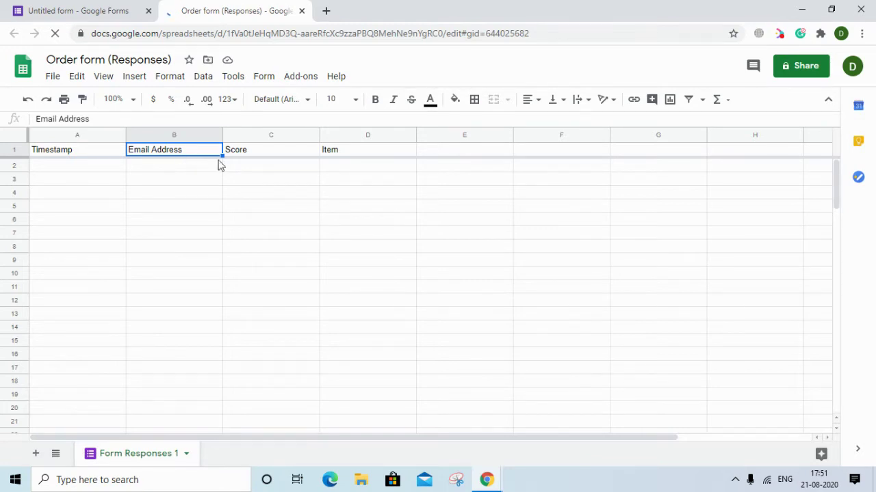
click(262, 155)
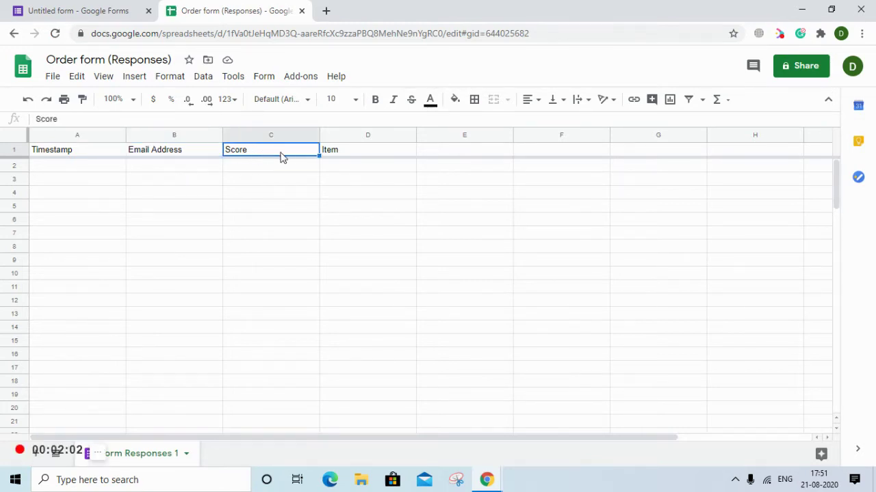
click(337, 161)
click(277, 152)
Step: Preview the Sweet Shop form and submit a test response with the respondent's email address and the item Cake
click(36, 7)
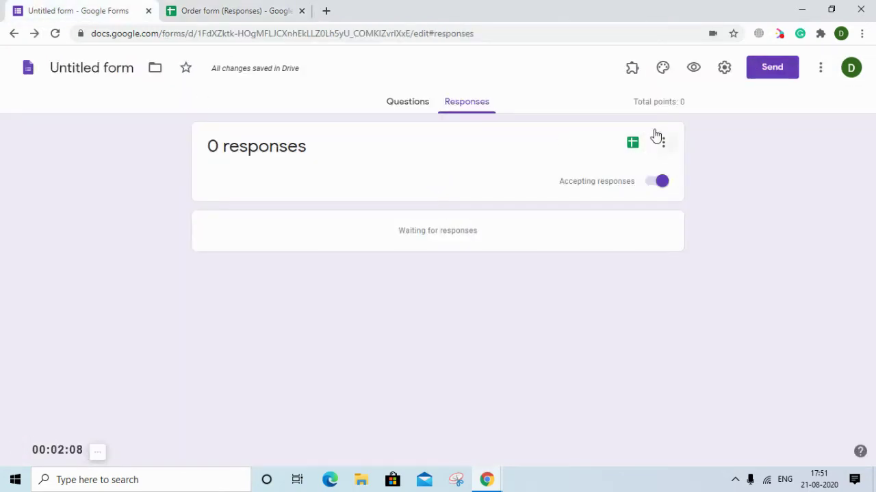
click(695, 71)
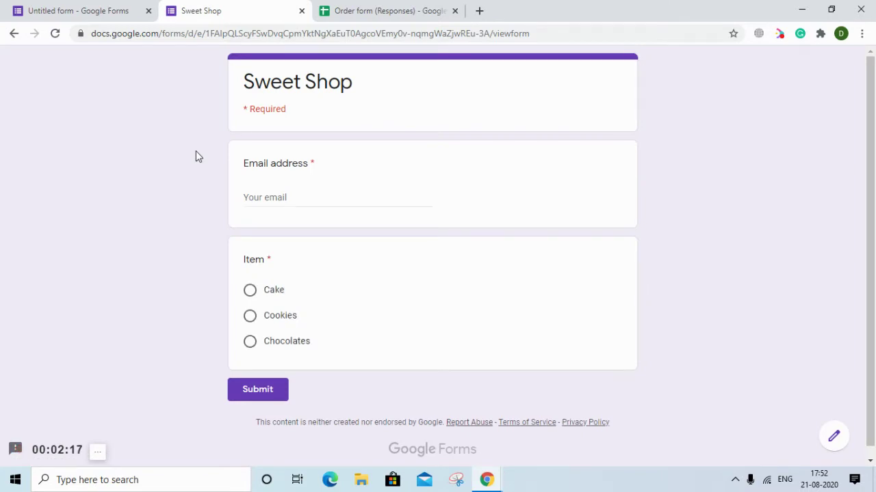
click(289, 197)
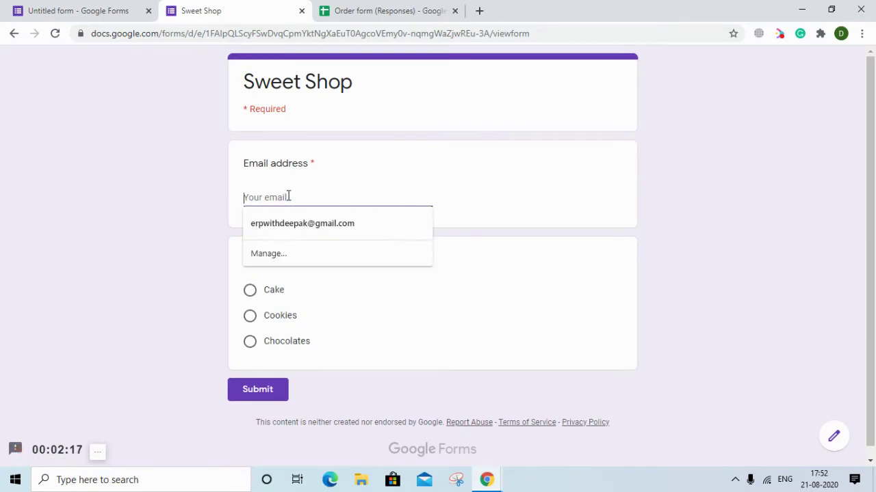
click(322, 226)
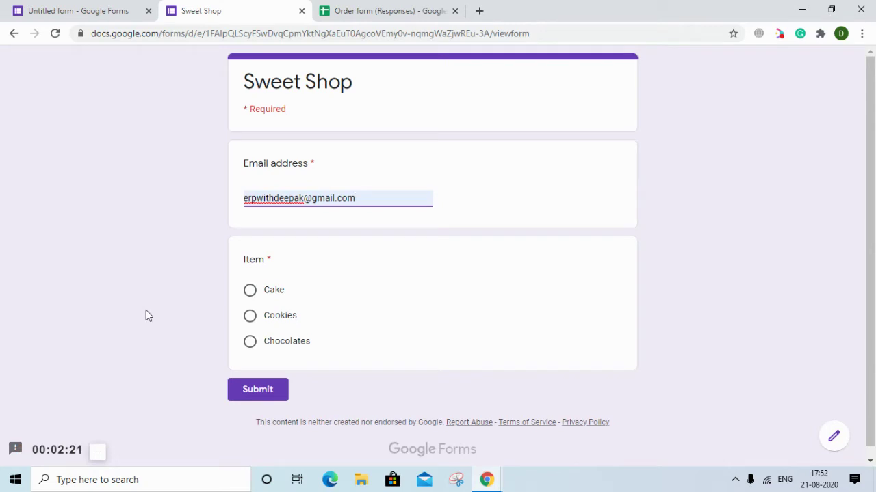
click(251, 292)
click(250, 400)
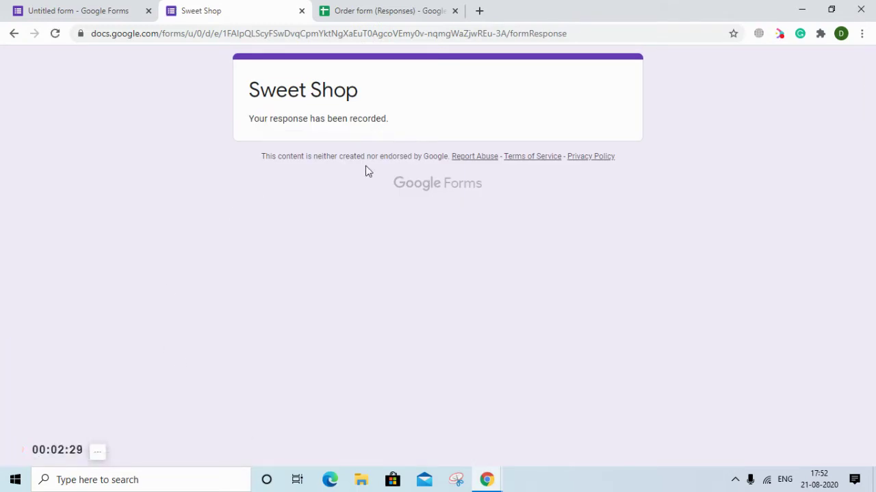
Step: Add a new sheet to the Order form (Responses) spreadsheet and rename it "Worksheet"
click(402, 8)
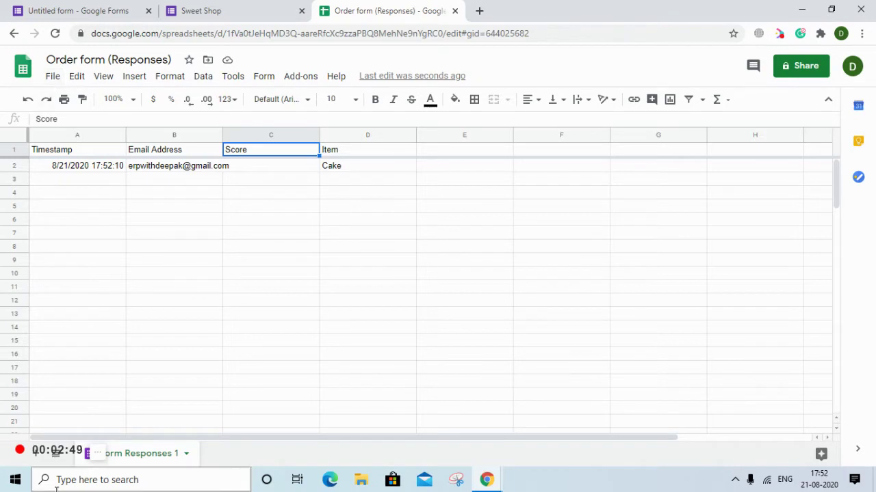
click(33, 457)
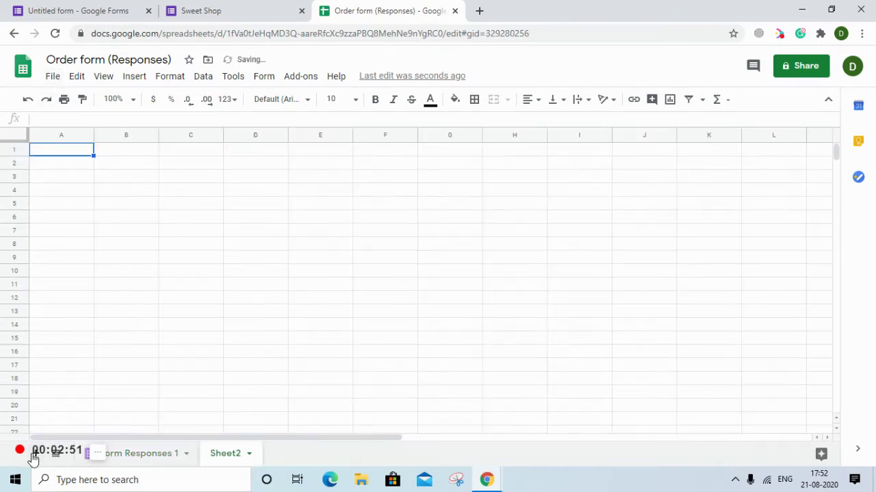
right_click(229, 456)
click(229, 293)
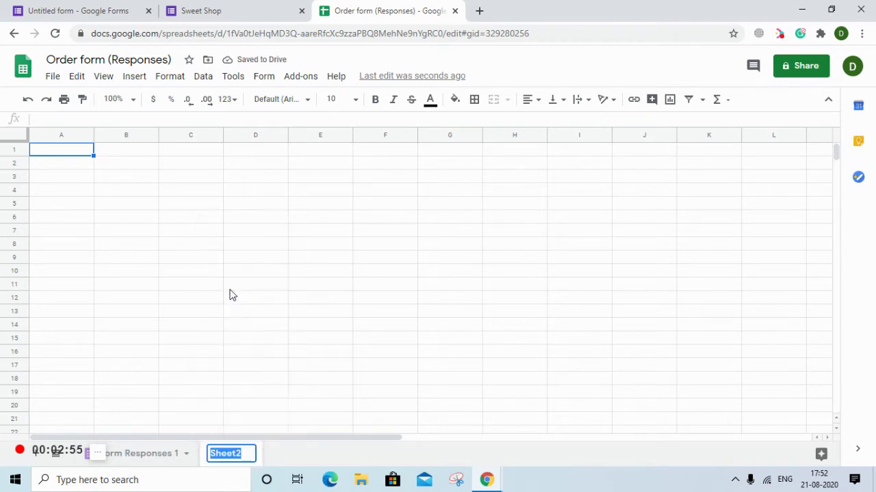
text(Worksheet)
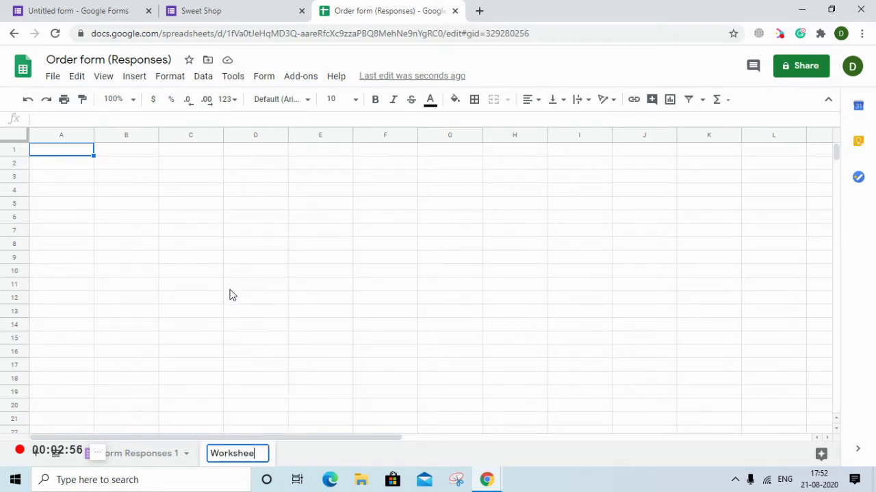
click(230, 289)
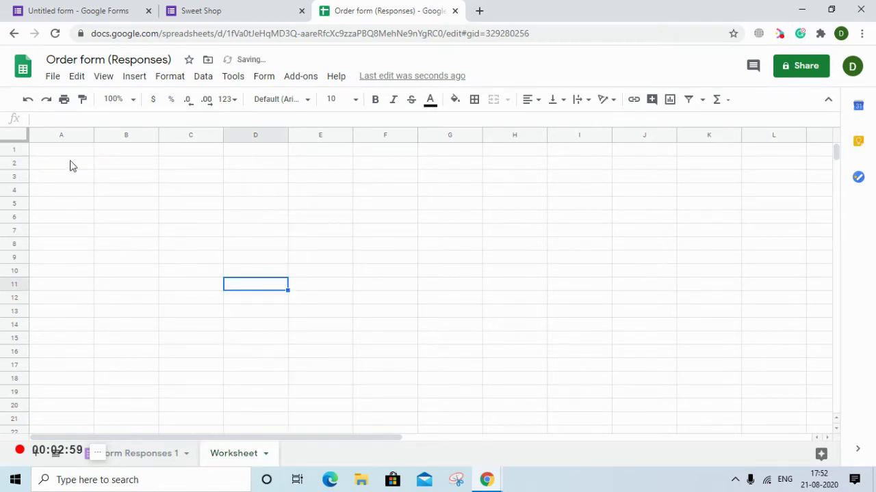
Step: Begin a QUERY formula in cell A1 of the Worksheet sheet, using columns A:D of Form Responses 1 as its data range
click(139, 457)
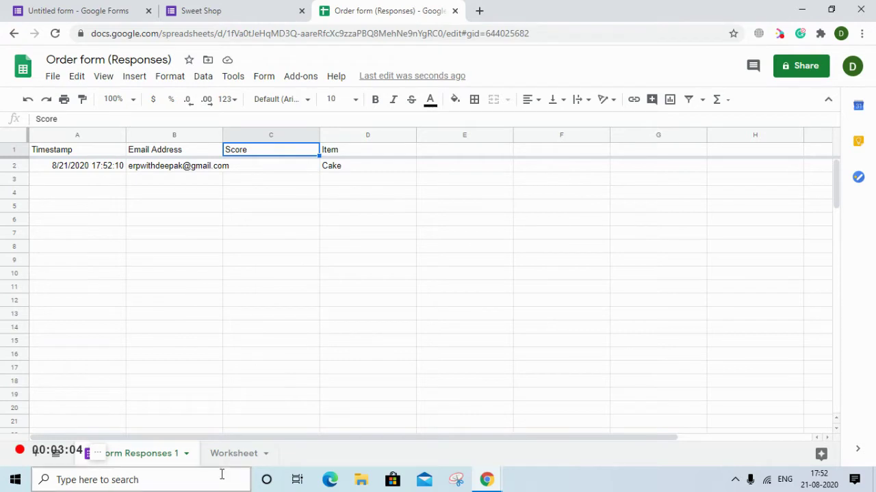
click(244, 459)
text(=query)
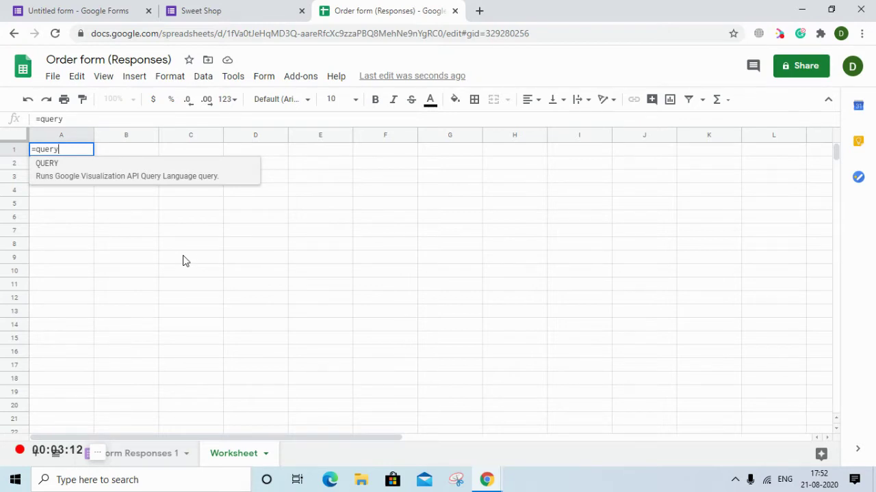
text(()
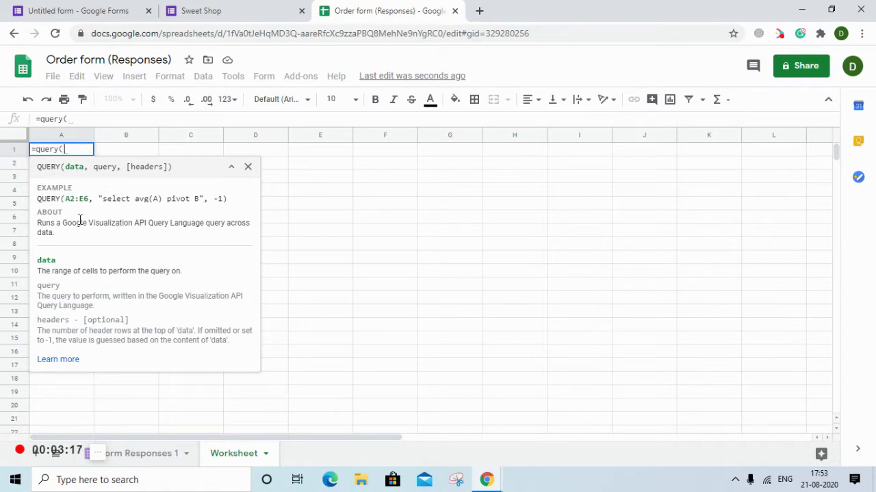
click(147, 454)
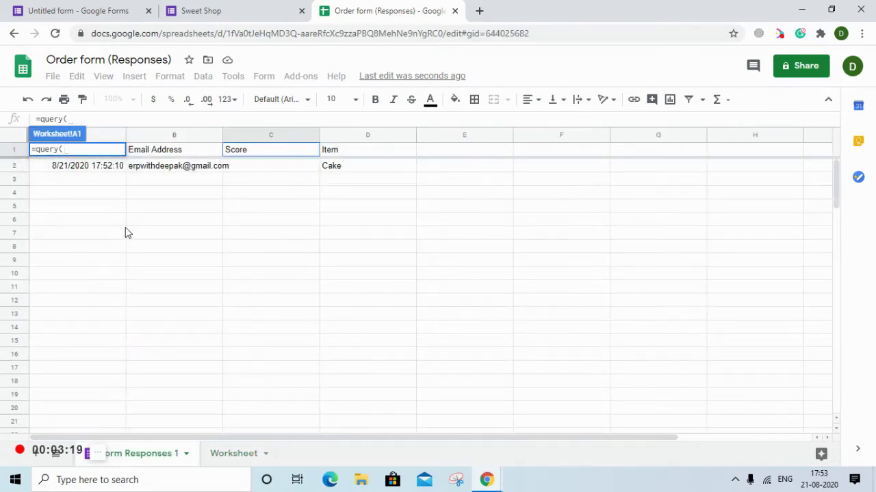
click(106, 135)
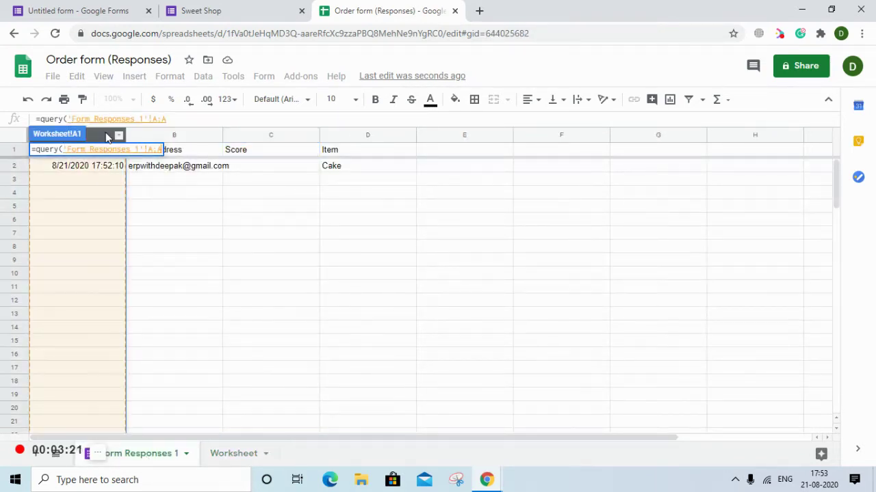
key(shift+Right)
key(shift+Right)
key(shift+Right)
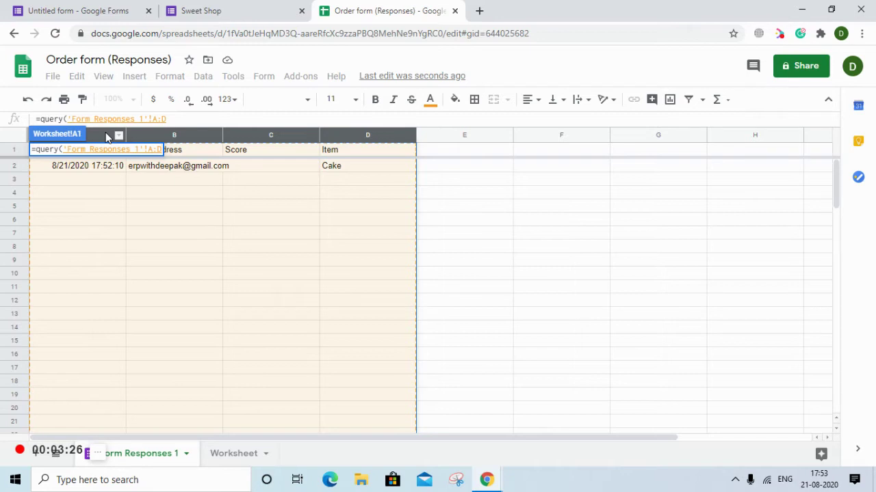
Step: Complete the QUERY formula in A1 with the query string "Select *" so that it pulls all the columns
text(, )
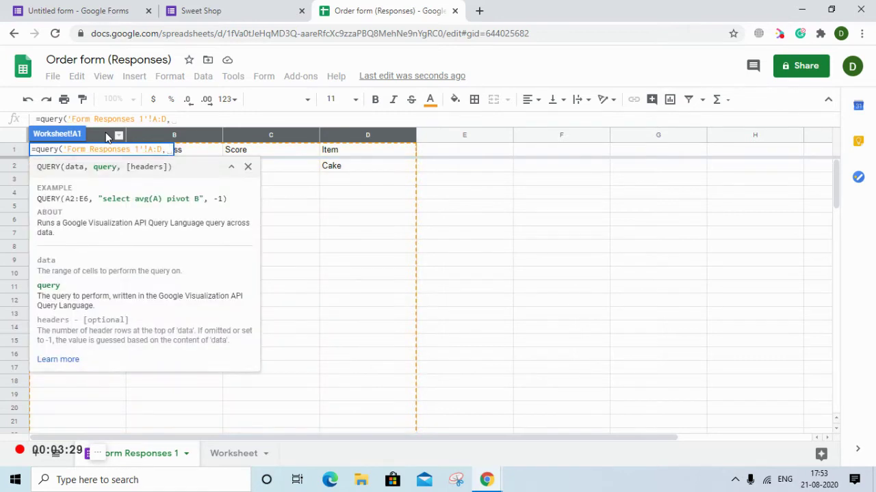
text(")
key(BackSpace)
text(")
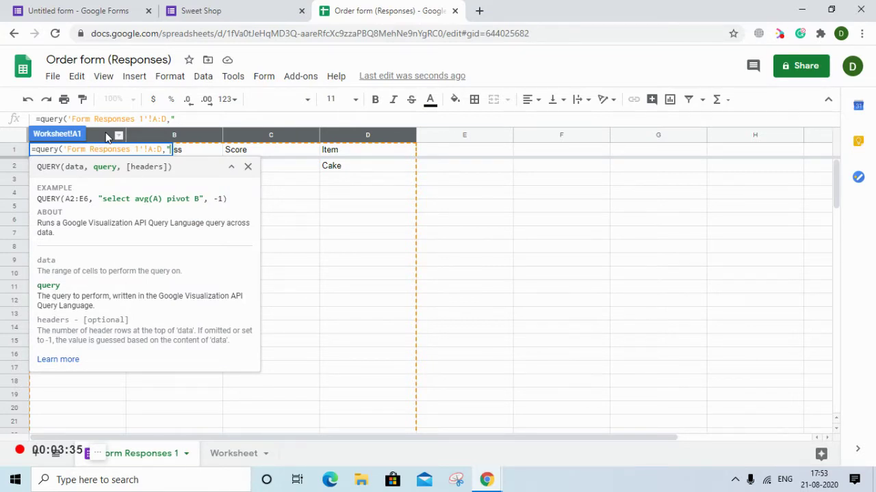
text(SElect )
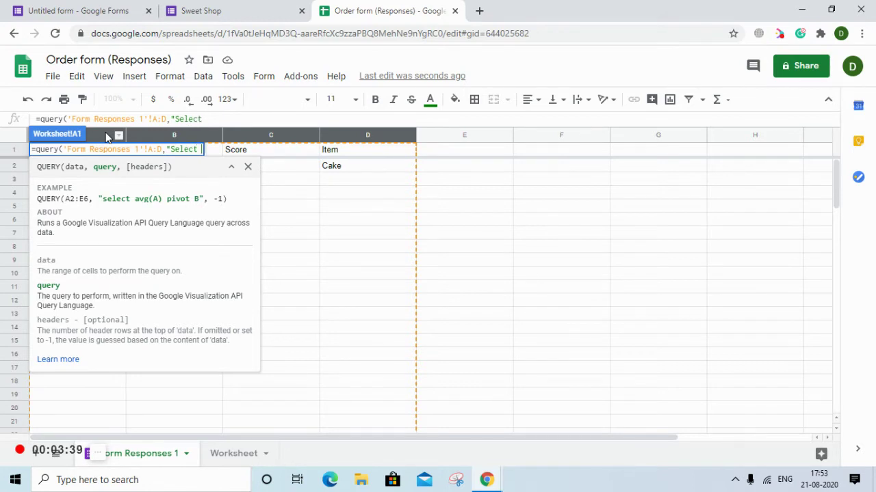
text(*")
key(Return)
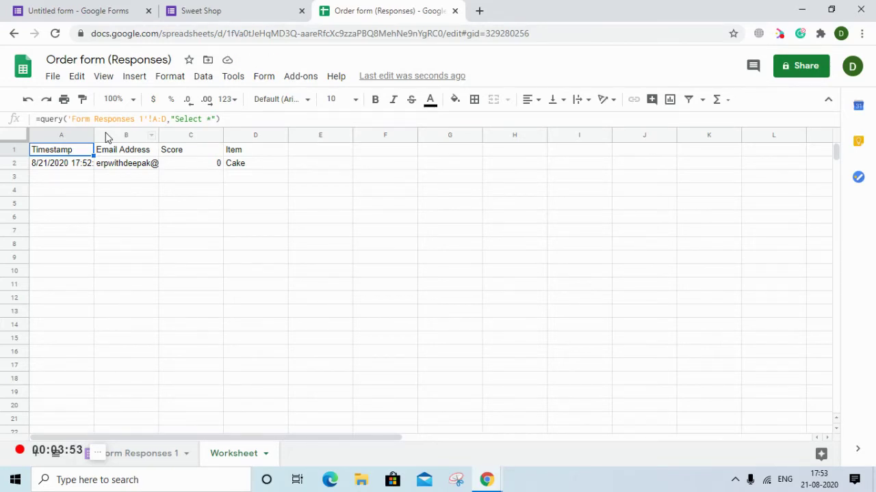
Step: Add the header "Company Name" in cell E1, beside the queried Item column
key(Right)
key(Right)
key(Right)
key(Right)
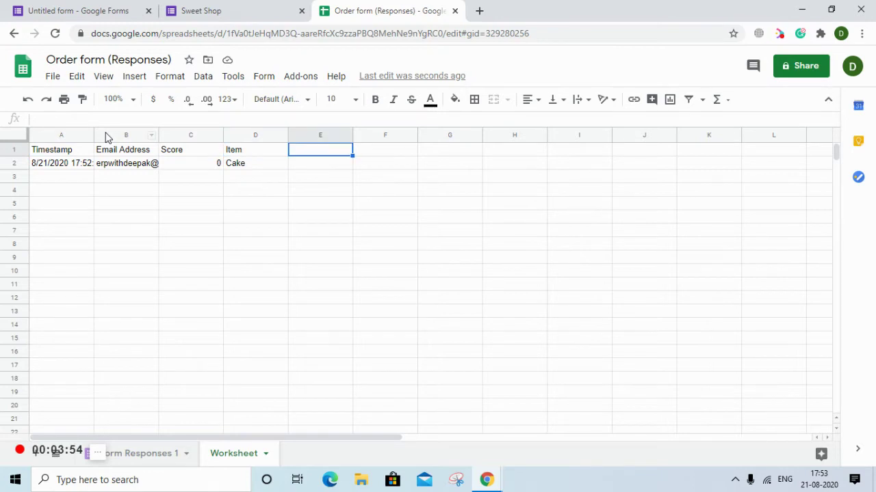
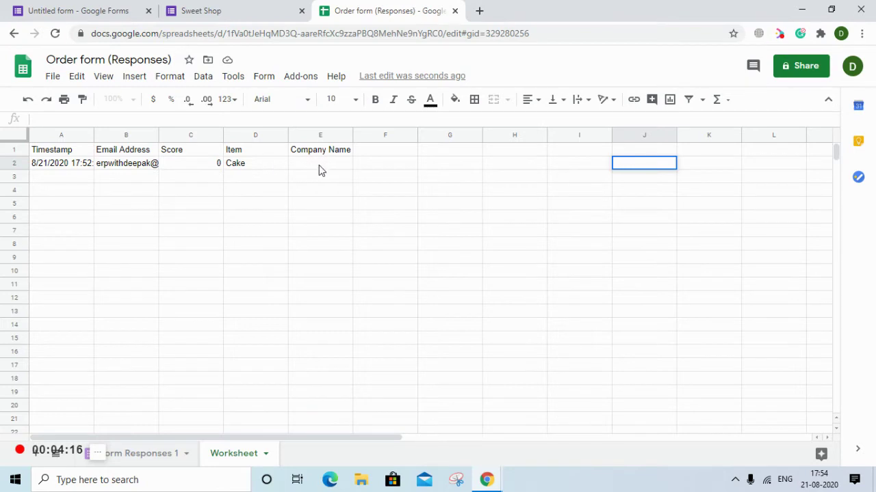
Step: Enter the formula =IF(A2="","","CO") in cell E2 under Company Name
click(320, 164)
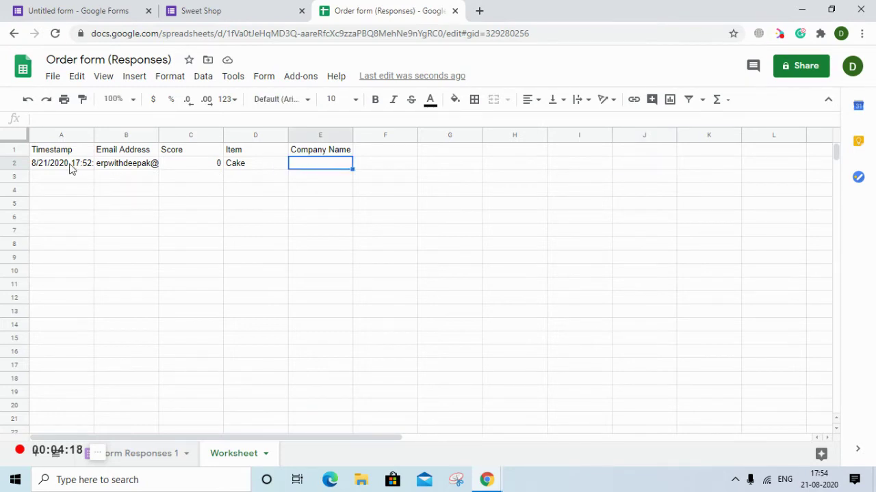
click(70, 170)
click(314, 166)
text(=)
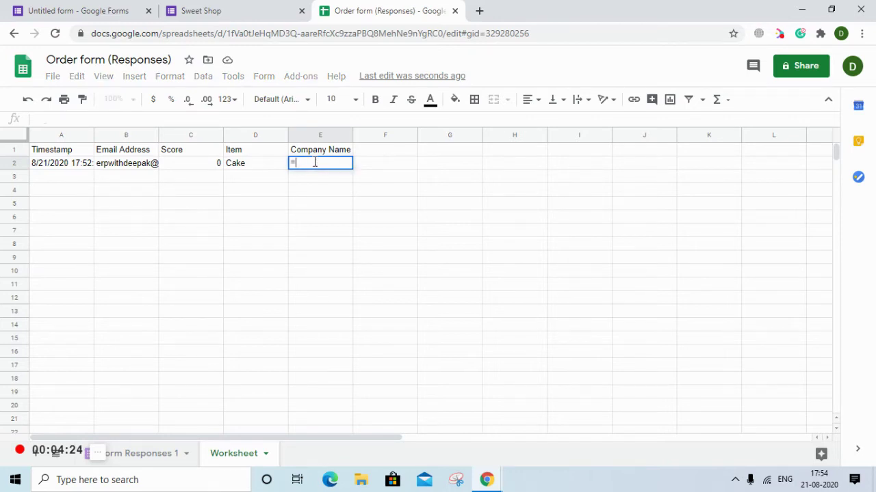
text(IF()
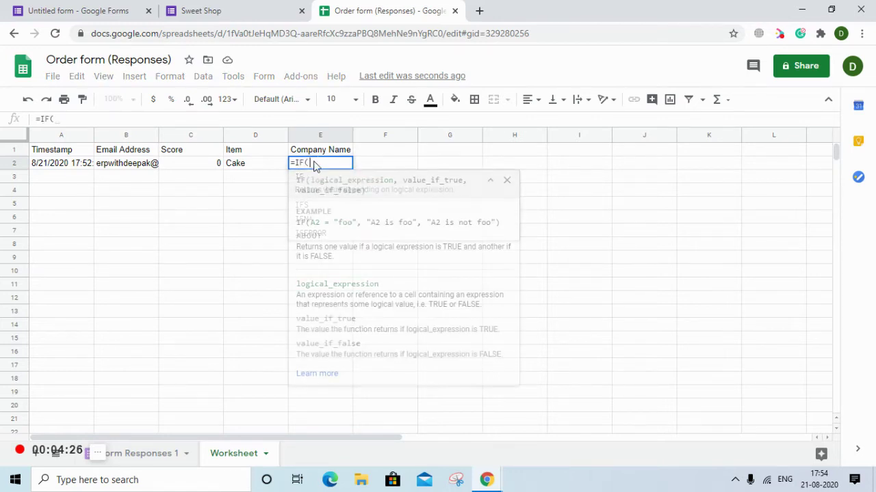
click(57, 169)
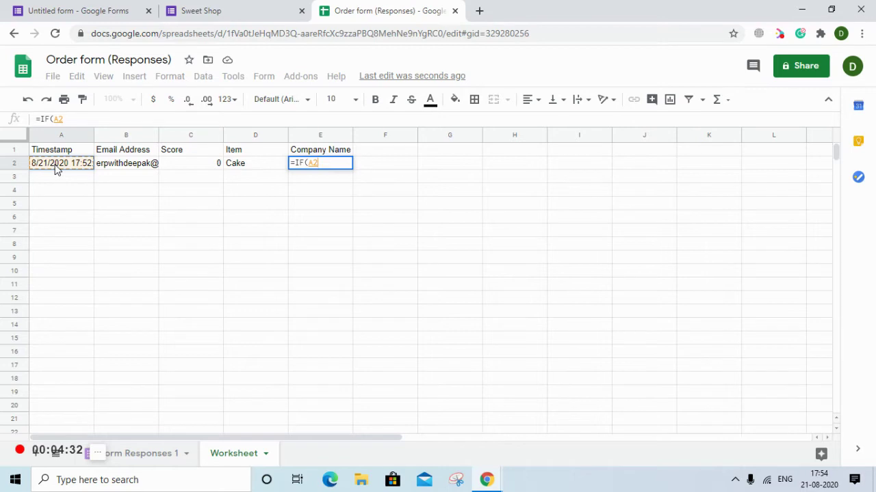
text(=)
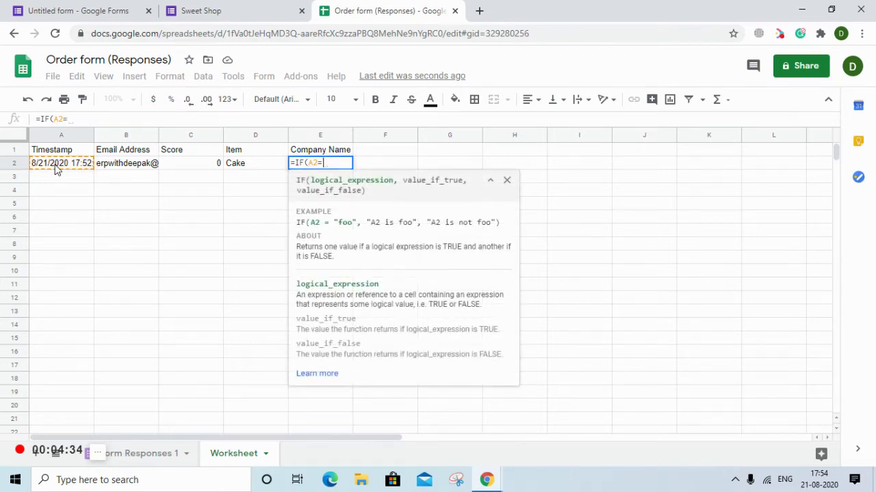
text(@)
key(BackSpace)
text("","",)
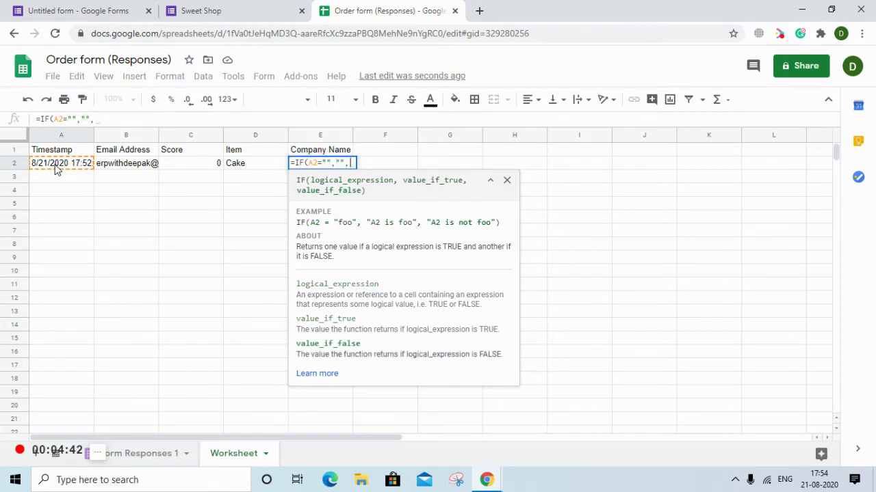
text("CO@)
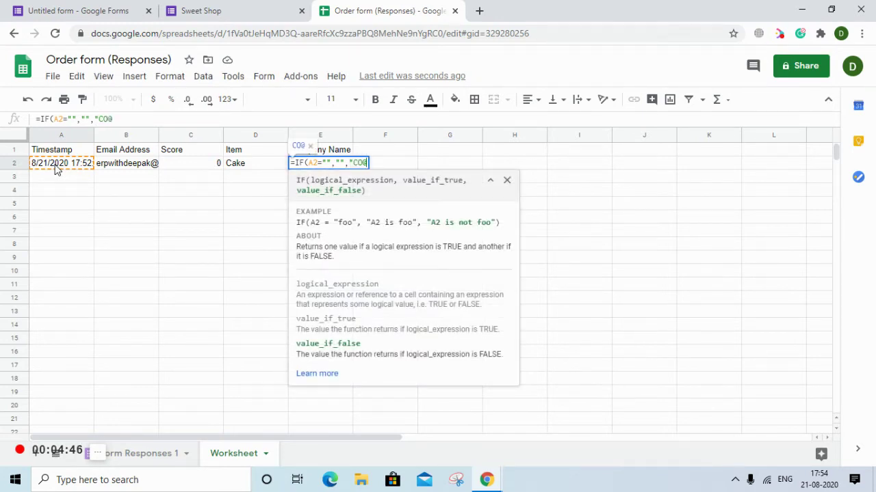
key(BackSpace)
text("))
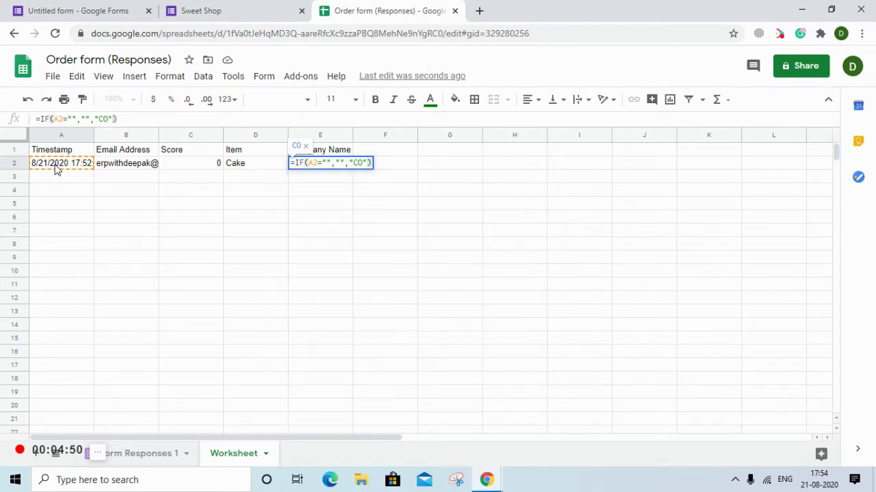
key(Return)
Step: Copy the Company Name formula from E2 down into E3
key(Up)
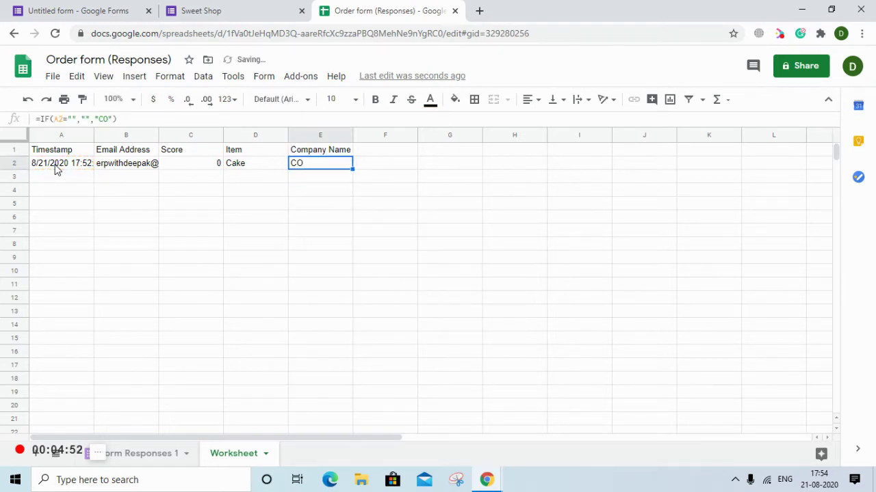
key(ctrl+c)
key(Down)
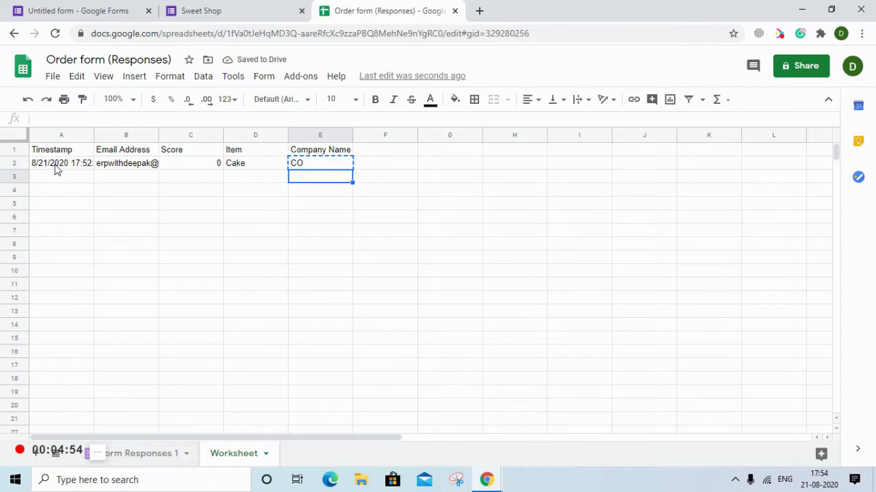
key(ctrl+v)
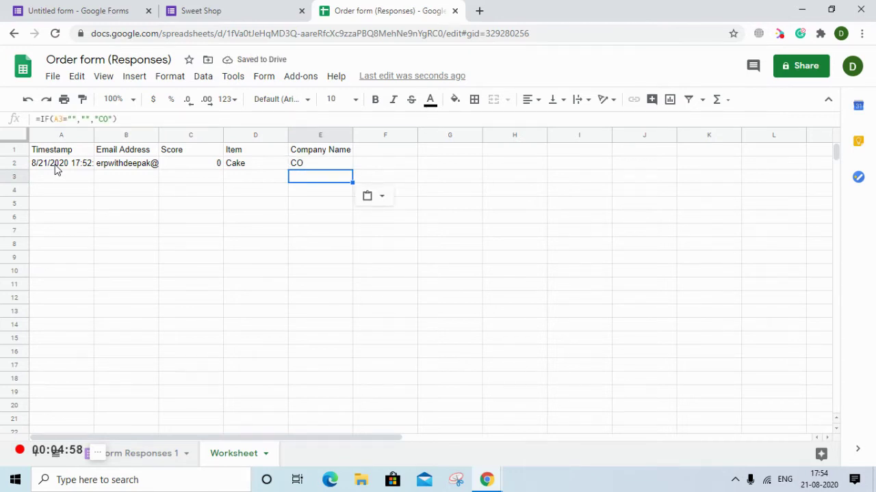
Step: Examine the cells of row 3 between Timestamp and Company Name to check how the copied formula handles an empty timestamp
key(Left)
key(Left)
key(Left)
key(Left)
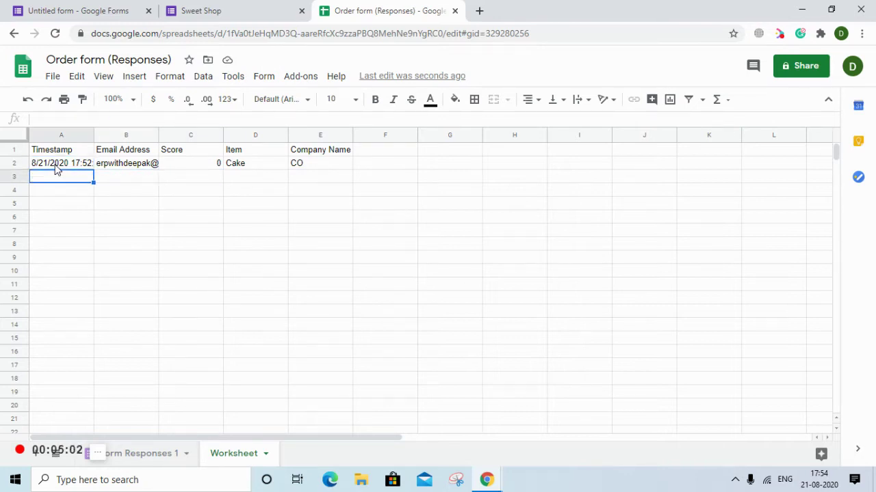
key(Right)
key(Right)
key(Right)
key(Right)
key(Left)
key(Left)
key(Left)
key(Left)
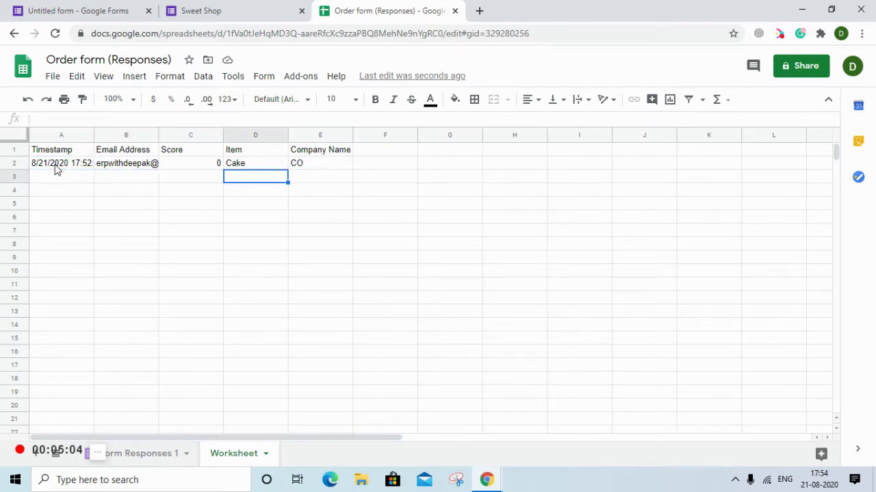
key(Right)
key(Right)
key(Right)
key(Right)
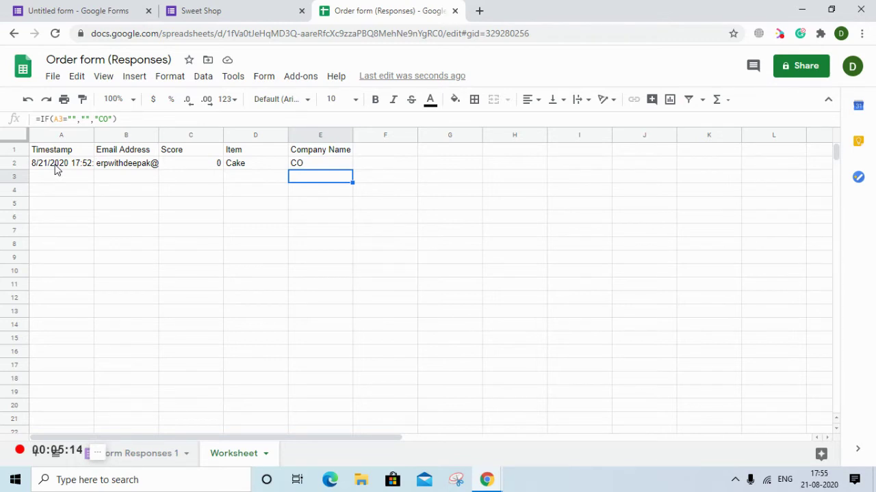
Step: Clear the copied formula from E3 and wrap the IF formula in E2 in ARRAYFORMULA
key(Delete)
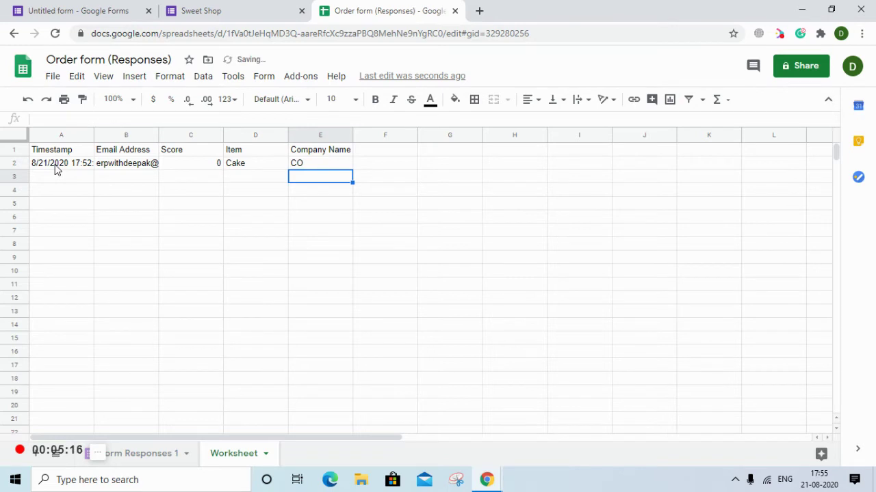
key(Up)
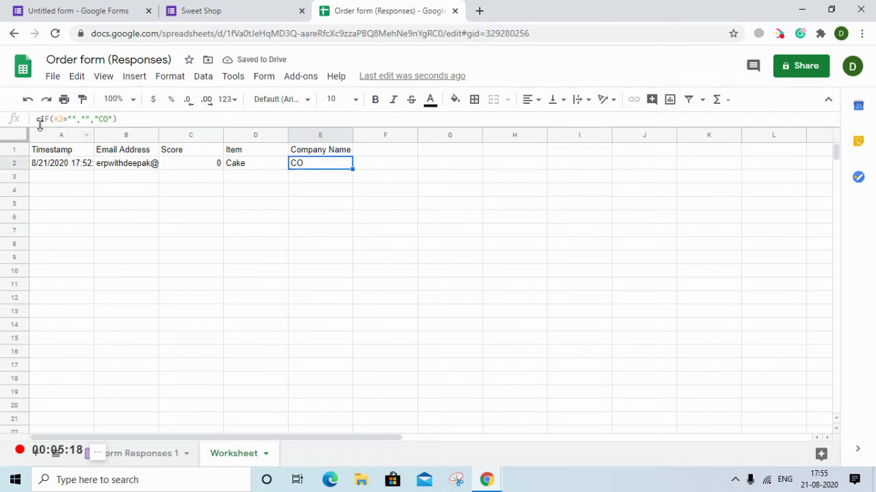
click(42, 118)
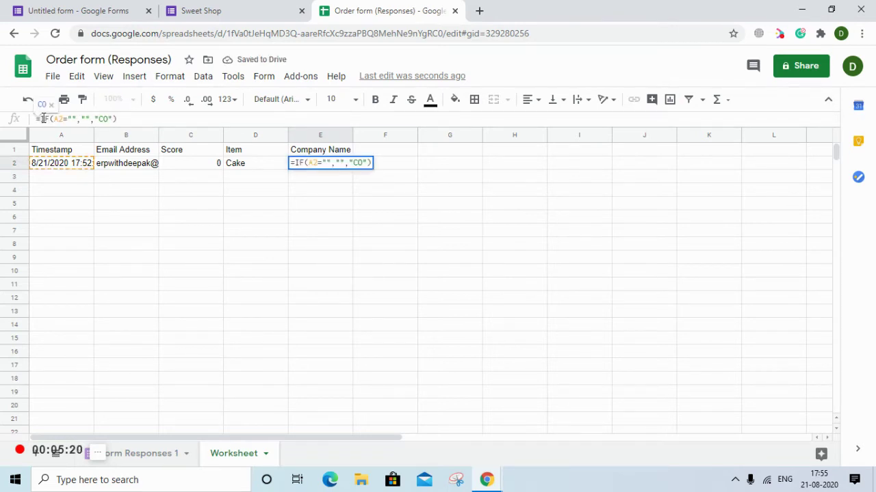
text(()
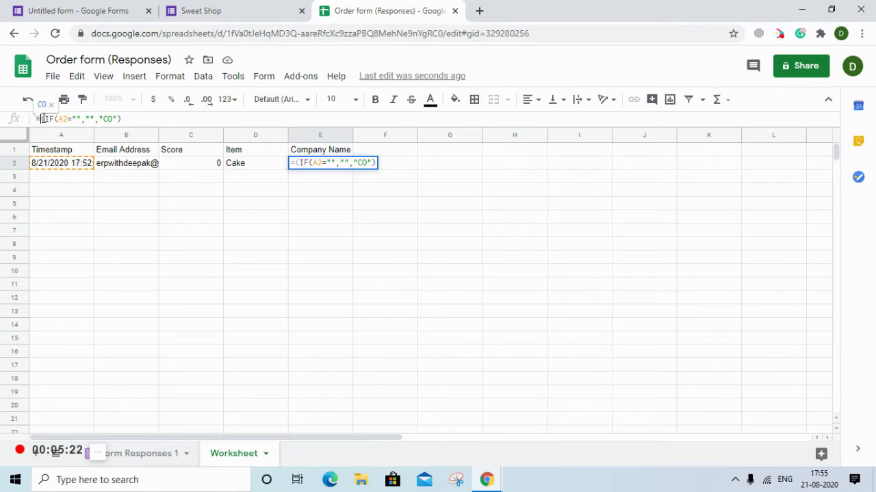
text(ARR)
key(Tab)
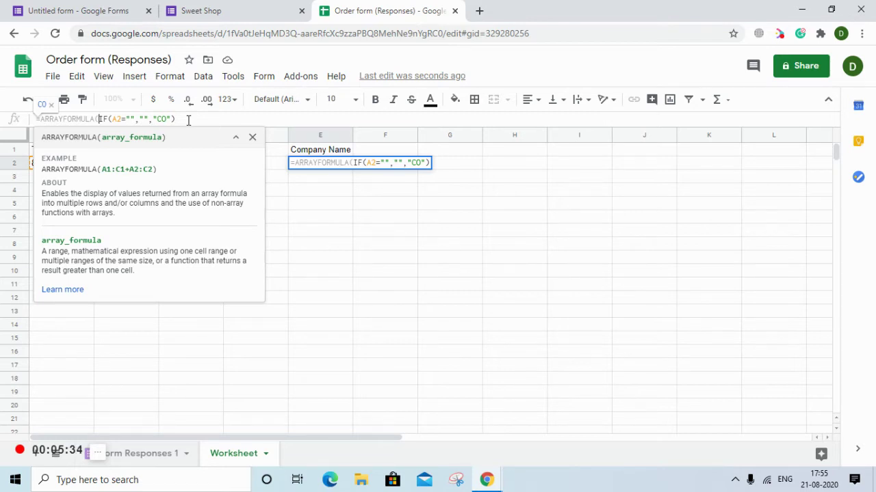
key(Return)
key(Up)
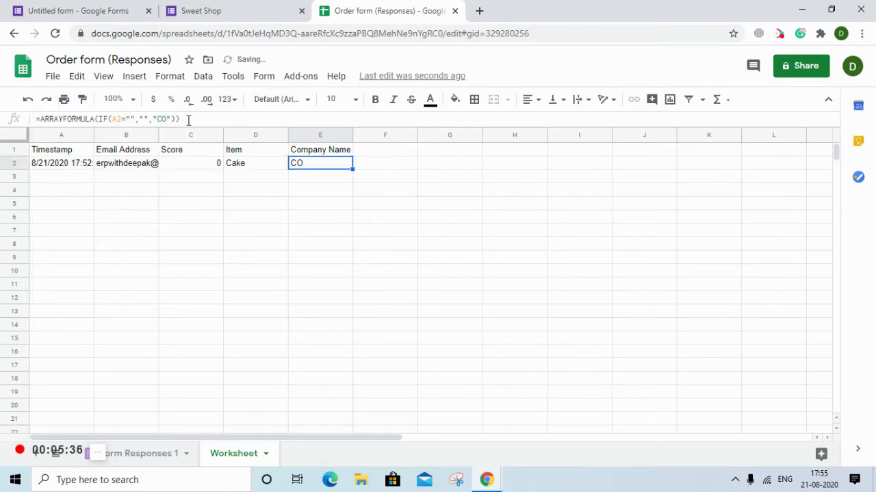
key(Down)
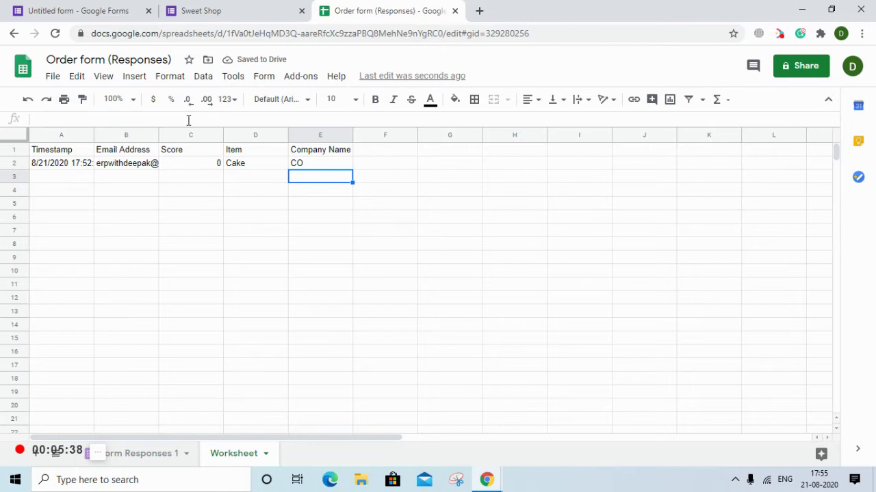
Step: Copy the response in row 2 of the Form Responses 1 sheet, Timestamp through Item, into rows 3 to 12
click(141, 458)
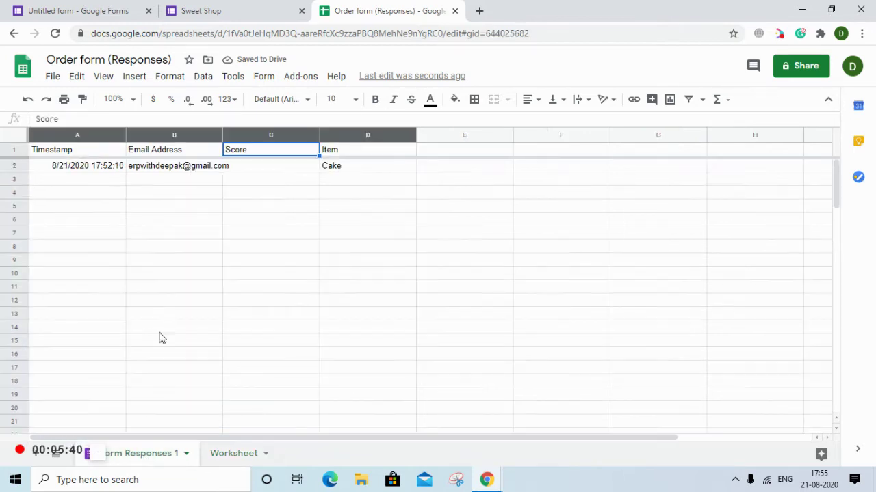
click(94, 169)
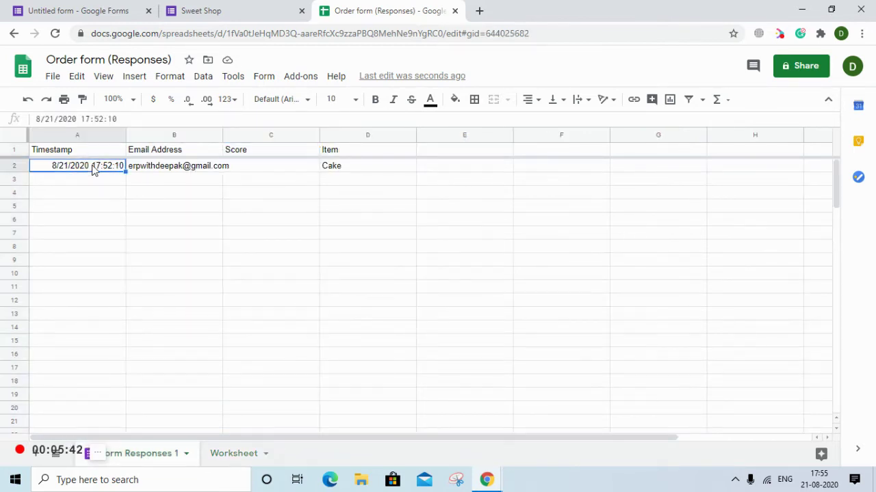
key(shift+Right)
key(shift+Right)
key(shift+Right)
key(ctrl+c)
key(shift+Down)
key(Down)
key(shift+Down)
key(shift+Down)
key(shift+Down)
key(shift+Down)
key(shift+Down)
key(shift+Down)
key(shift+Down)
key(shift+Down)
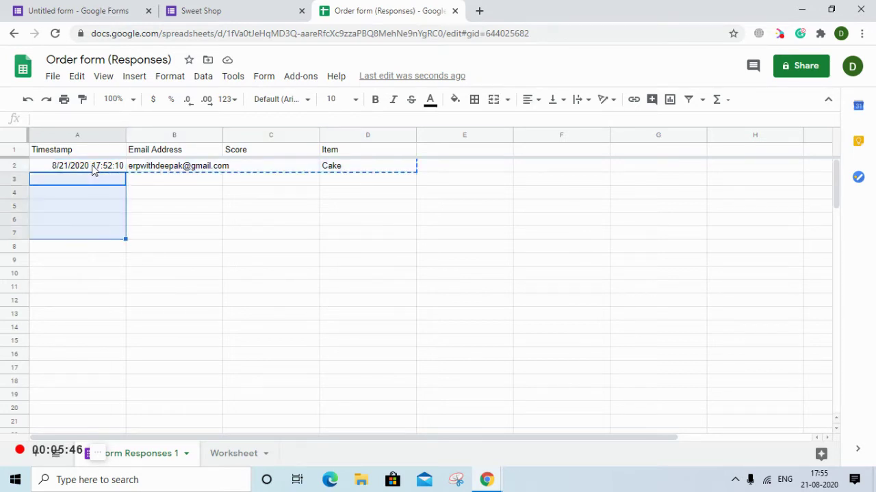
key(shift+Down)
key(ctrl+v)
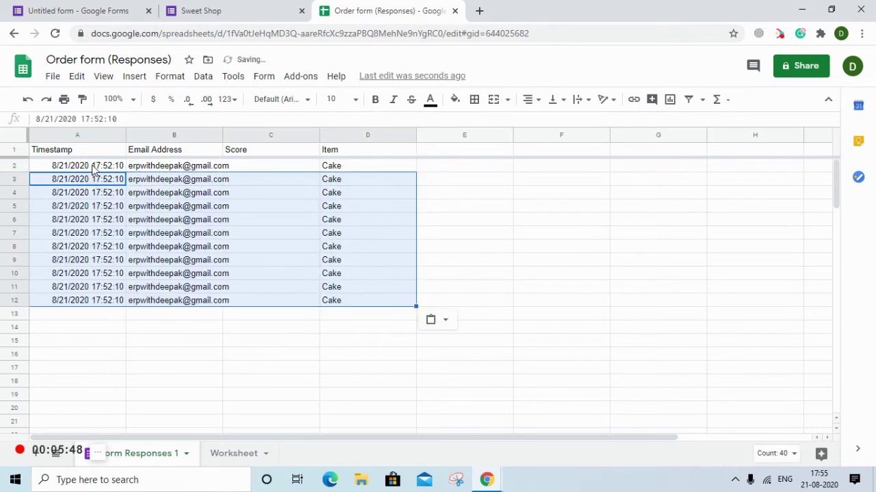
Step: Extend the range in the Worksheet's E2 array formula so it reads =ARRAYFORMULA(IF(A2:A="","","CO"))
click(230, 453)
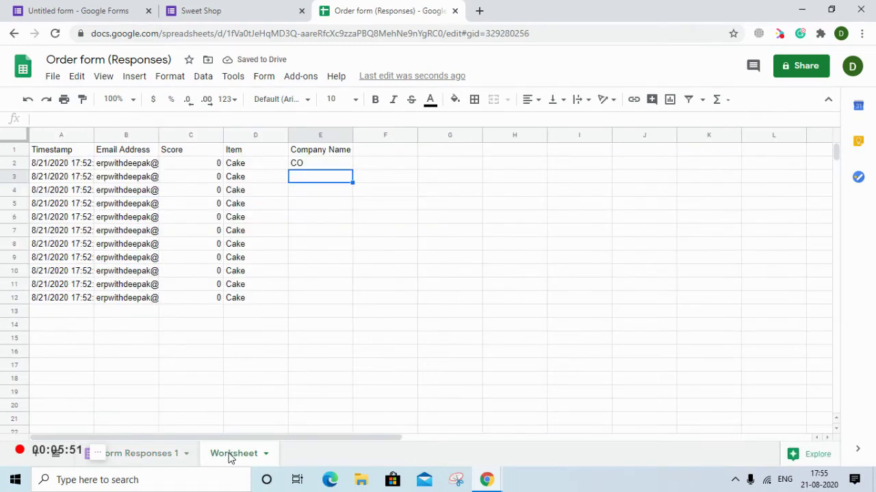
click(314, 165)
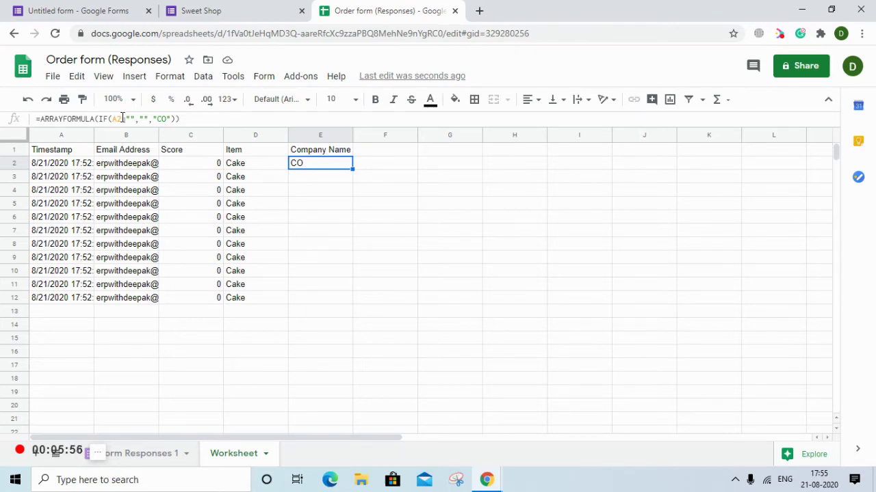
click(121, 119)
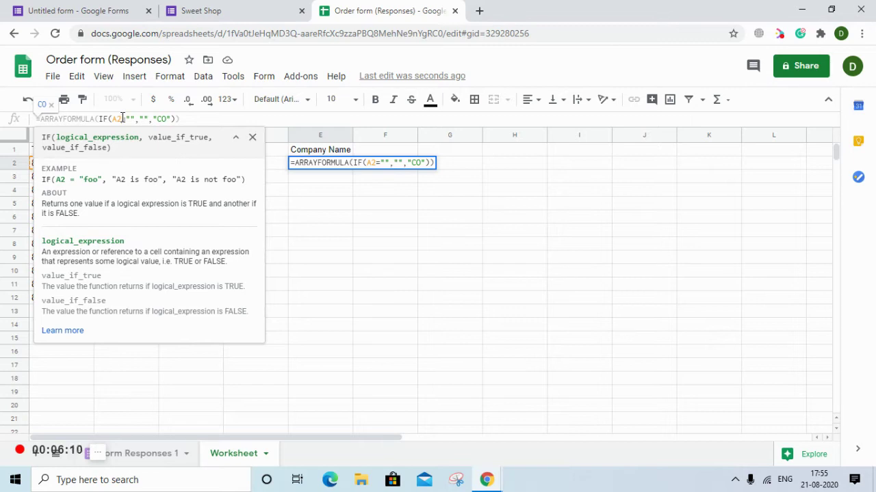
text(:A)
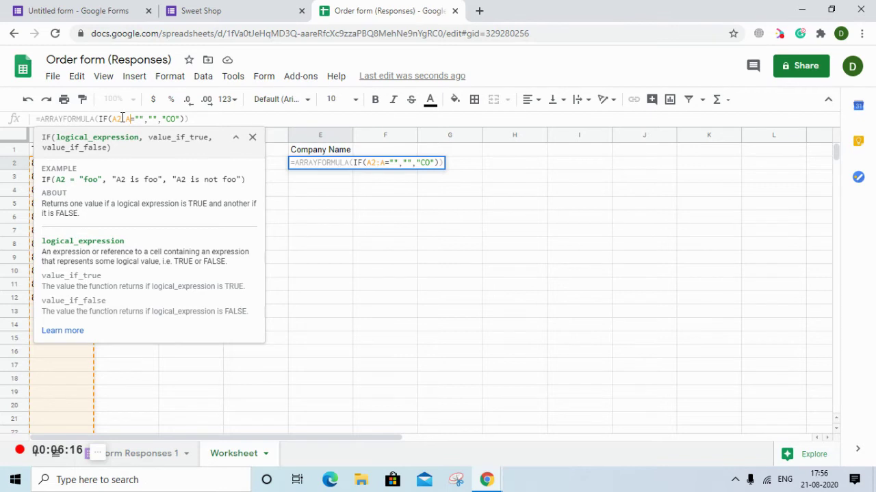
key(Return)
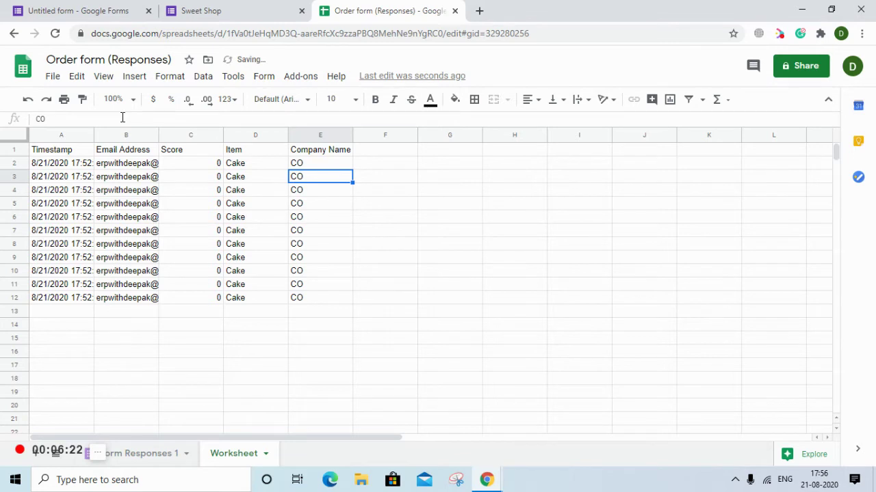
Step: Add the column header Order Name in cell F1, beside Company Name
key(Up)
key(Up)
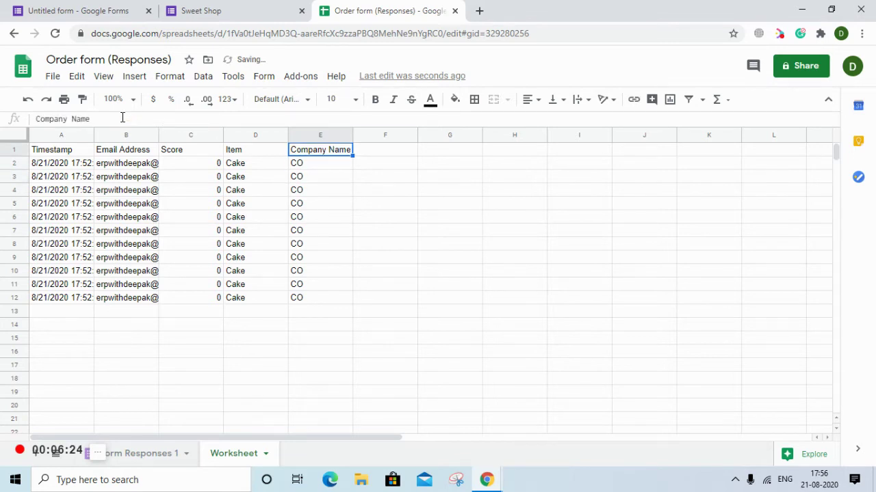
key(Right)
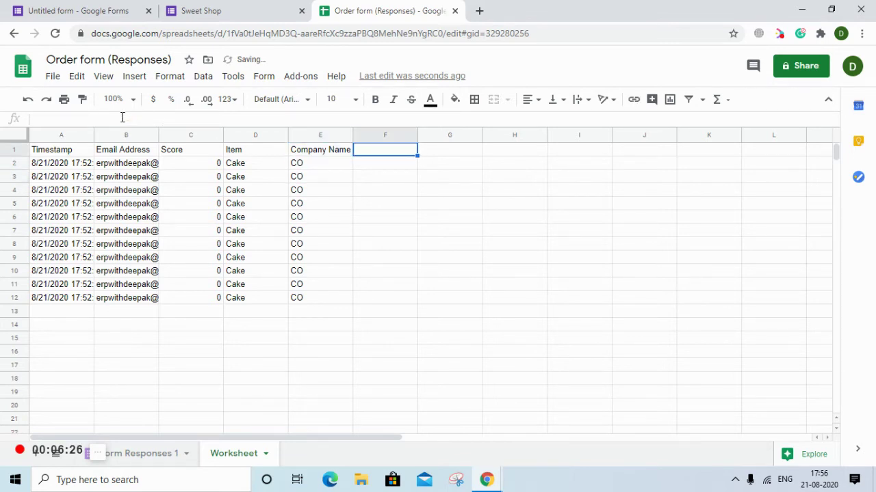
text(Ordde)
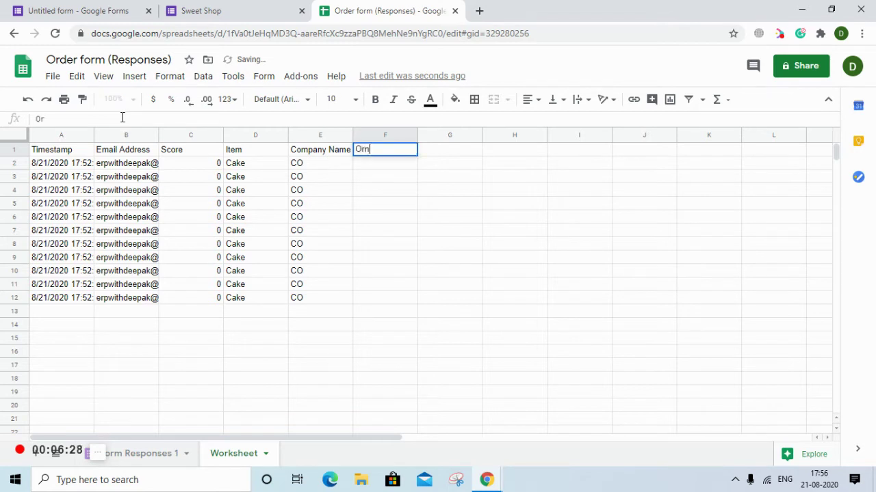
key(BackSpace)
key(BackSpace)
key(BackSpace)
text(der Name)
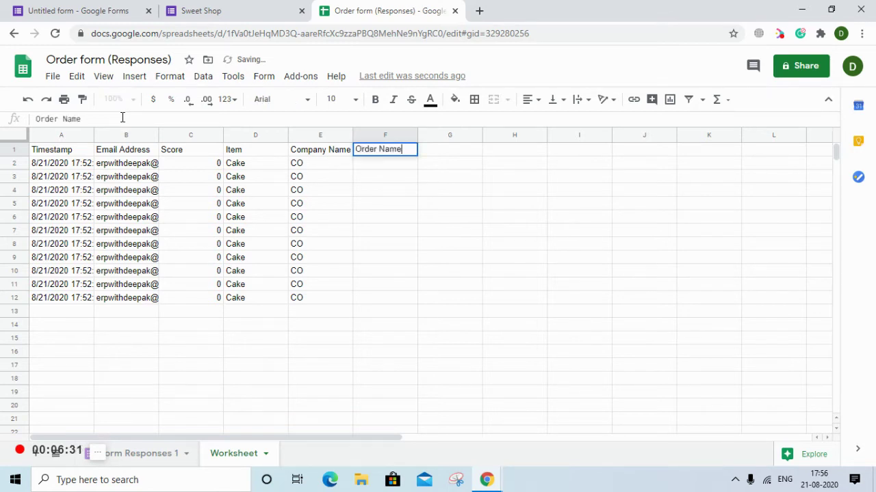
key(Return)
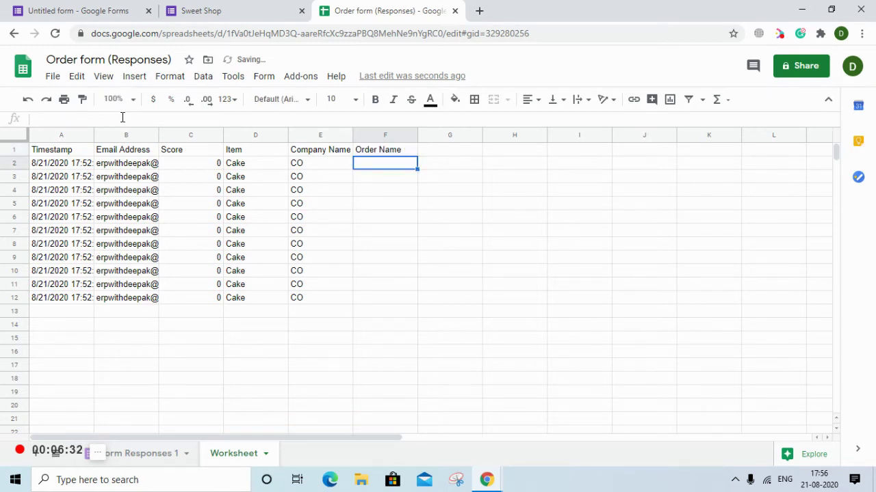
key(Right)
key(Right)
key(Right)
key(Right)
key(Right)
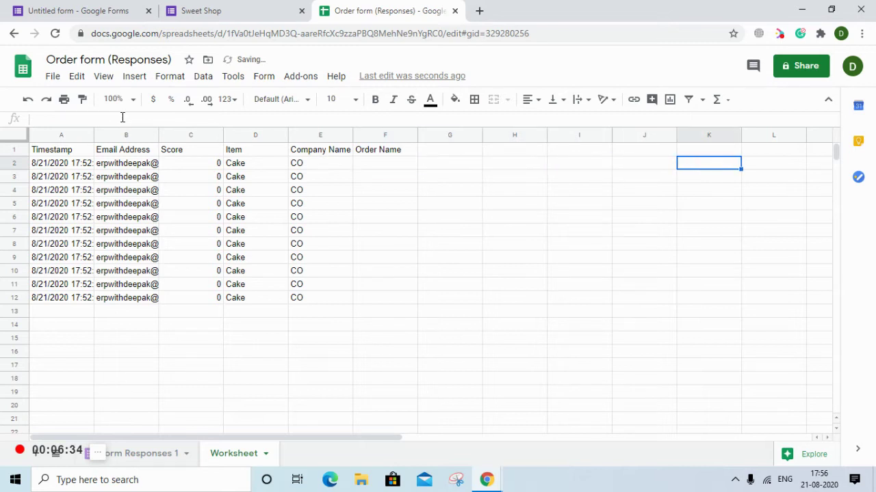
key(Up)
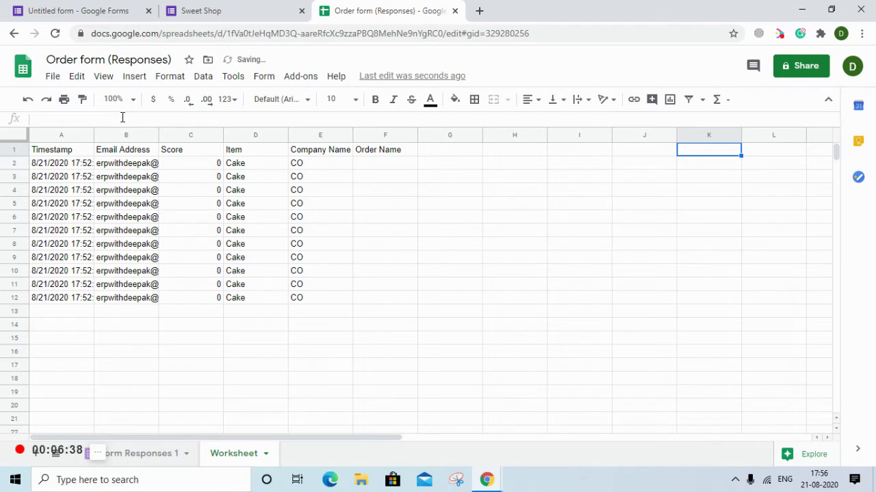
text(=U)
key(BackSpace)
key(Escape)
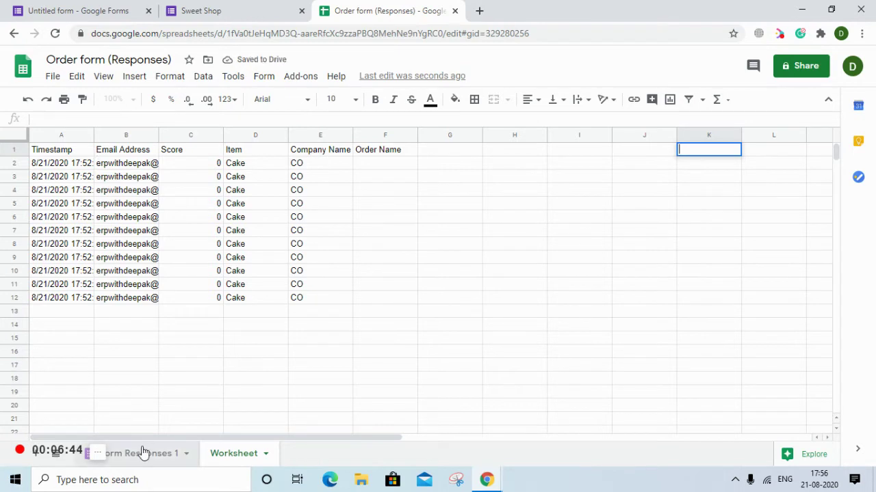
Step: List the distinct items in cell G2 of the Form Responses 1 sheet with the formula =UNIQUE(D2:D)
click(141, 455)
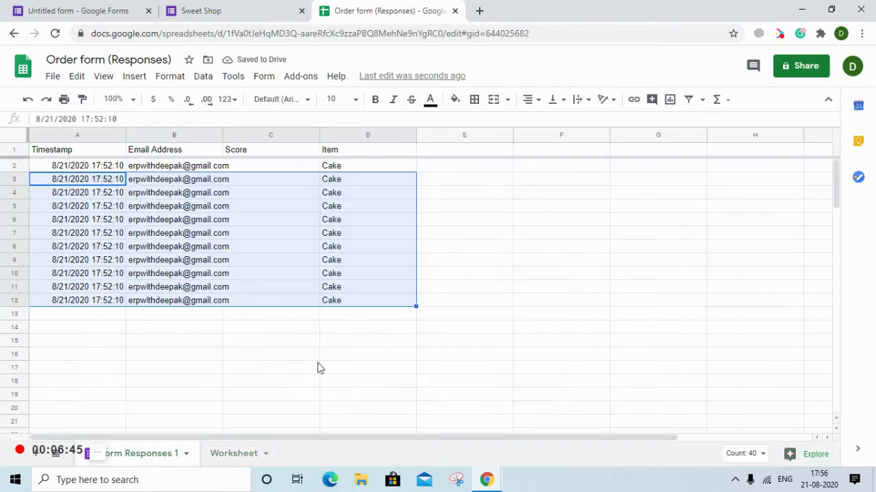
click(671, 171)
text(=uni)
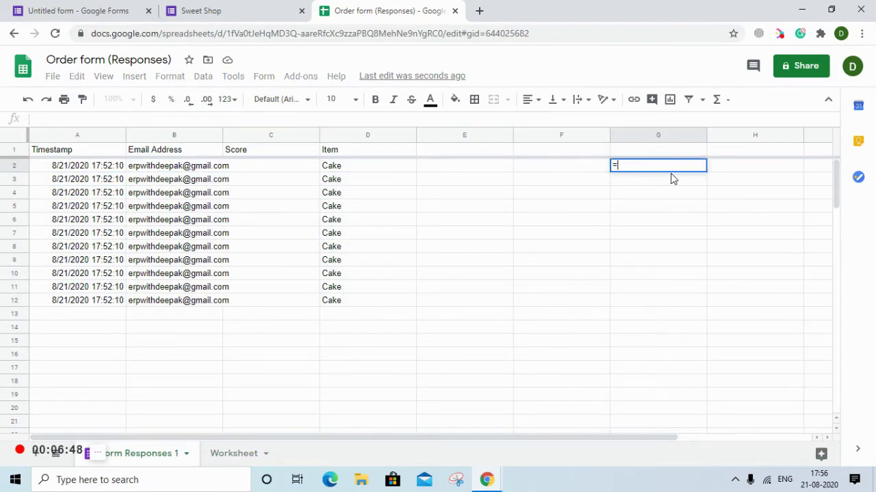
click(671, 179)
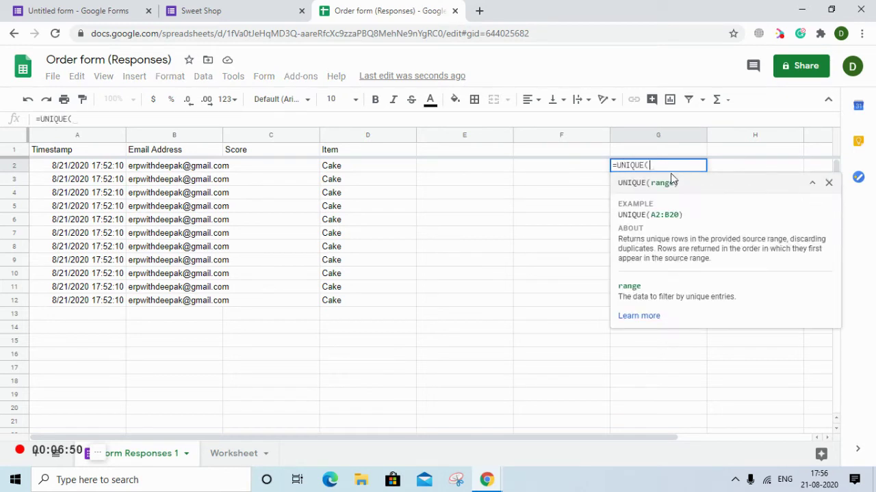
click(350, 171)
text(:D))
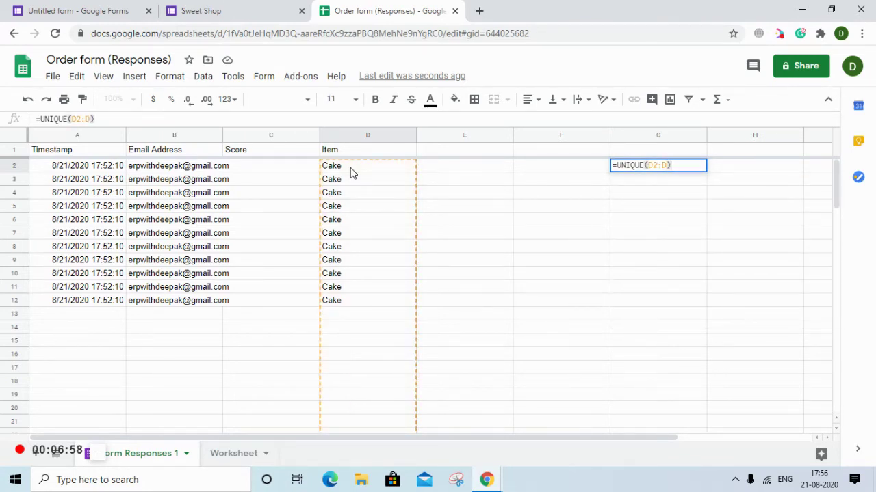
key(Return)
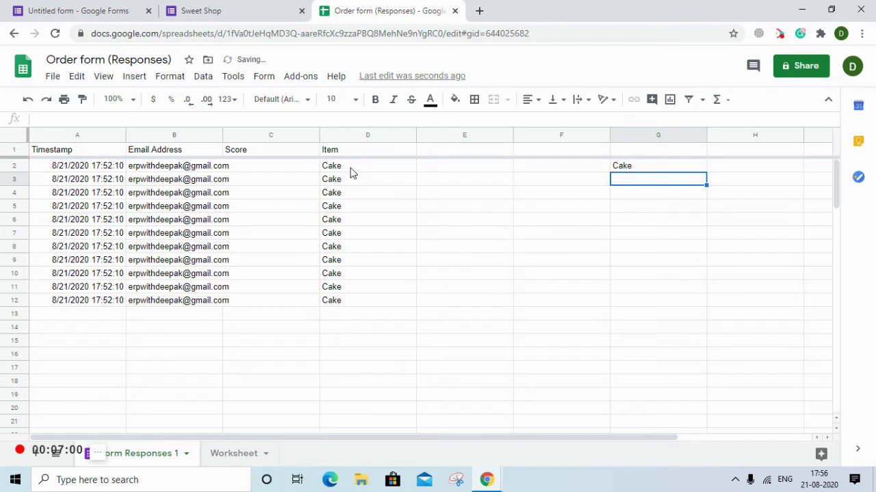
Step: Change the Item entries to Cookies in D4 and Chocolate in D5
click(334, 182)
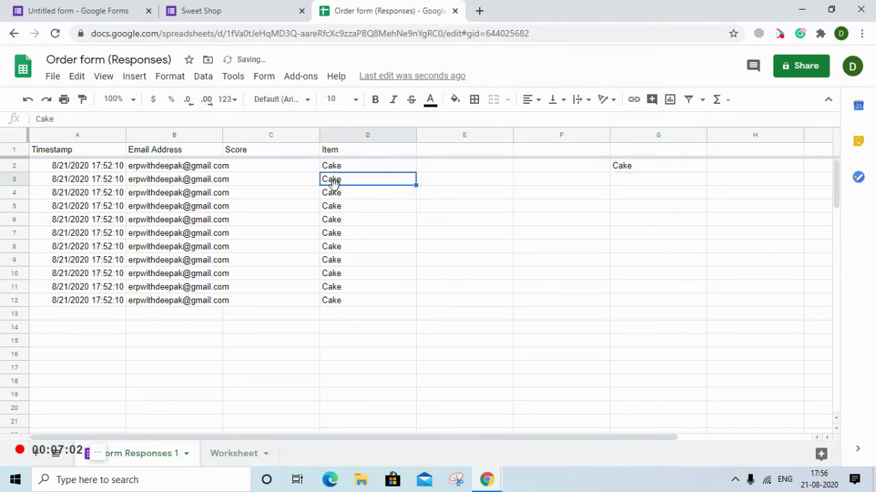
key(Down)
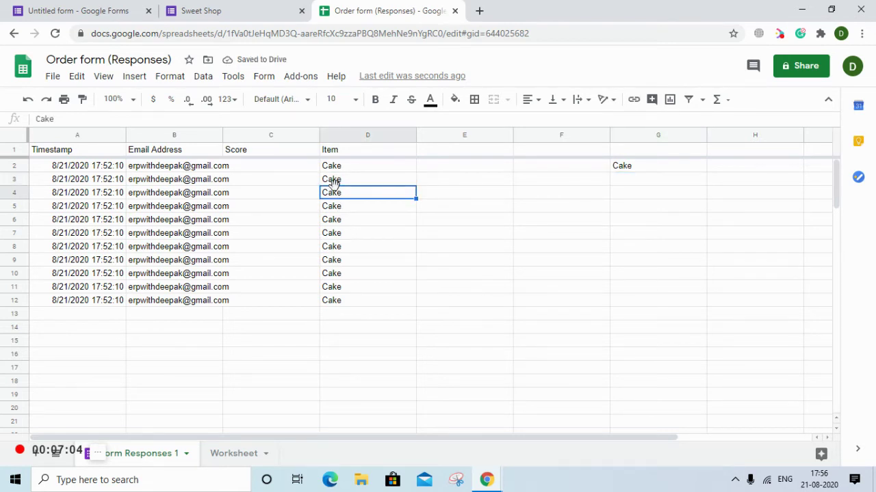
text(Cookies)
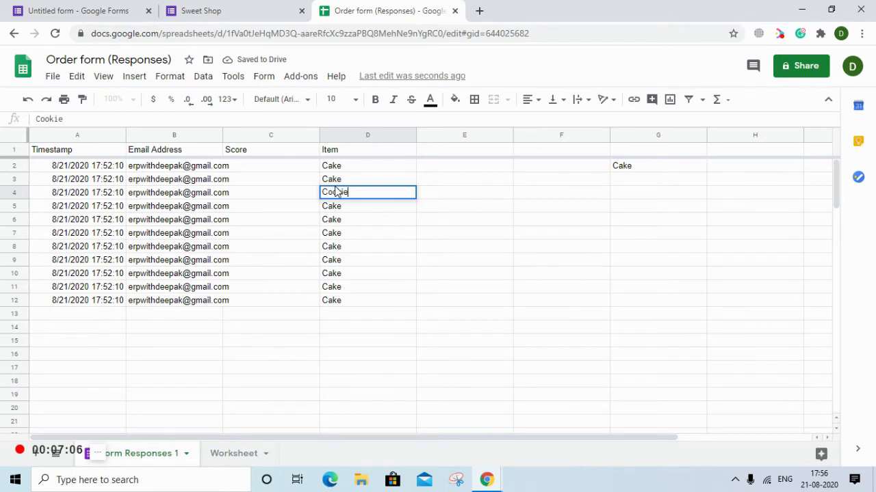
key(Return)
text(Cak)
key(BackSpace)
key(BackSpace)
text(hocol)
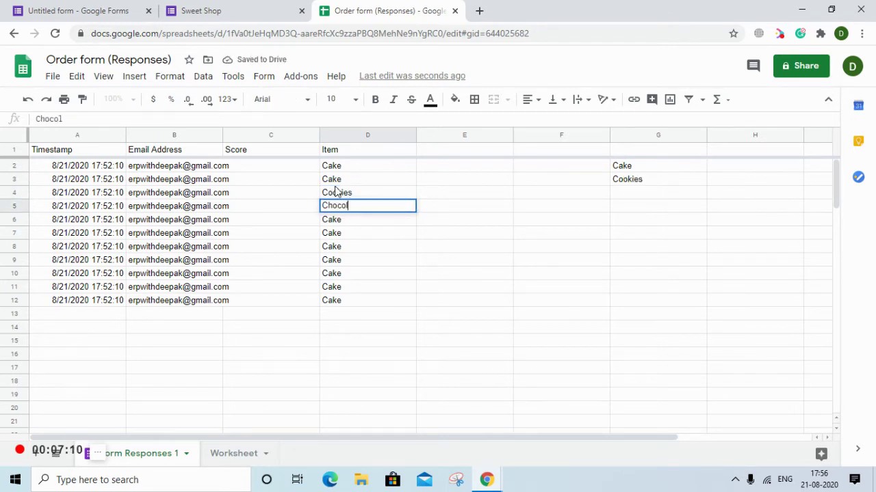
text(ate)
key(Return)
Step: Copy the Chocolate entry from D5 into D8 and D9
key(Up)
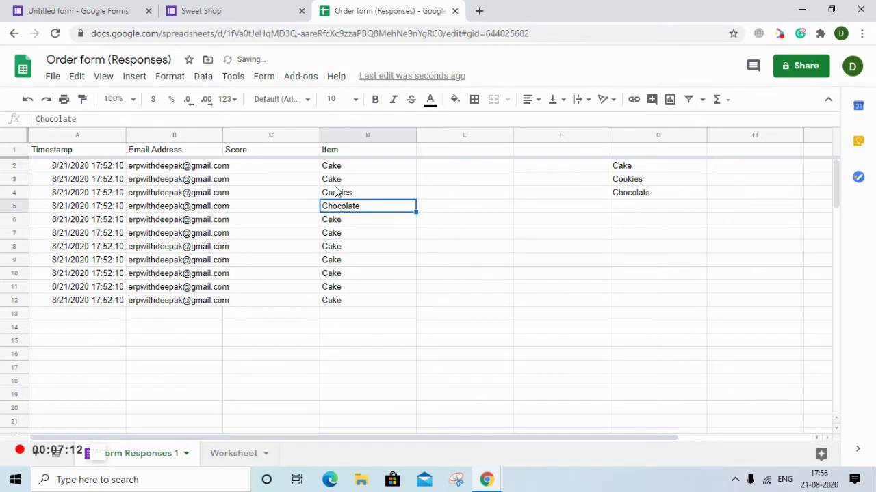
key(ctrl+c)
key(Down)
key(Down)
key(Down)
key(ctrl+v)
key(Down)
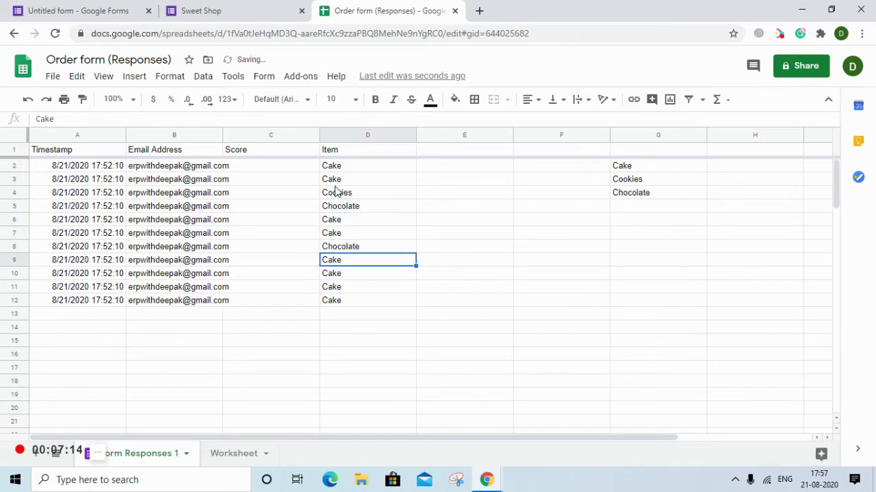
key(ctrl+v)
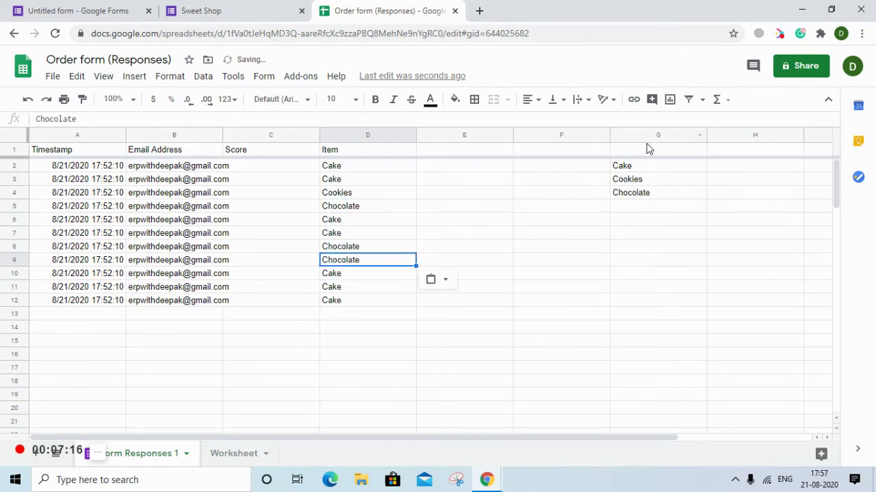
Step: Enter the item codes CK for Cake, CI for Cookies and CH for Chocolate in H2 to H4
click(726, 177)
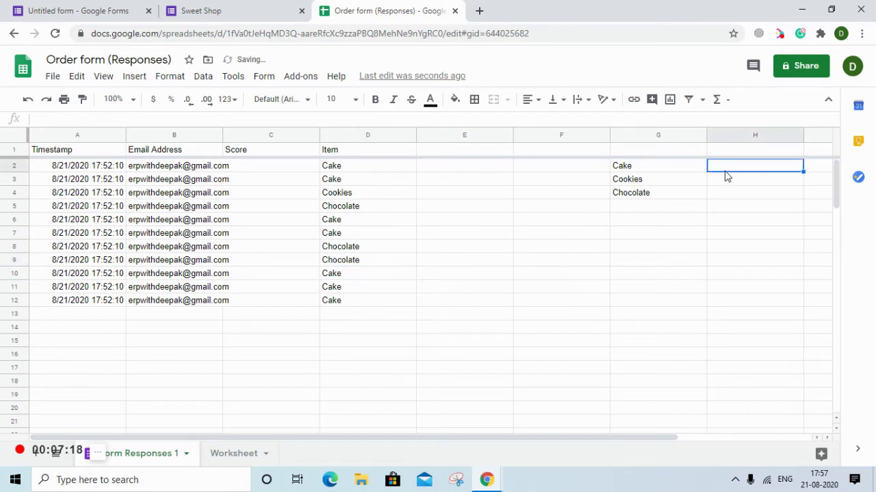
text(CK)
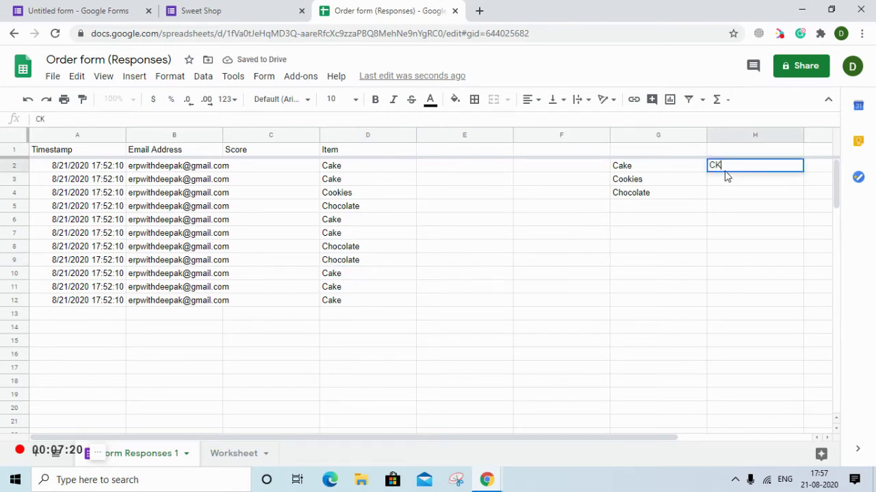
key(Return)
text(K)
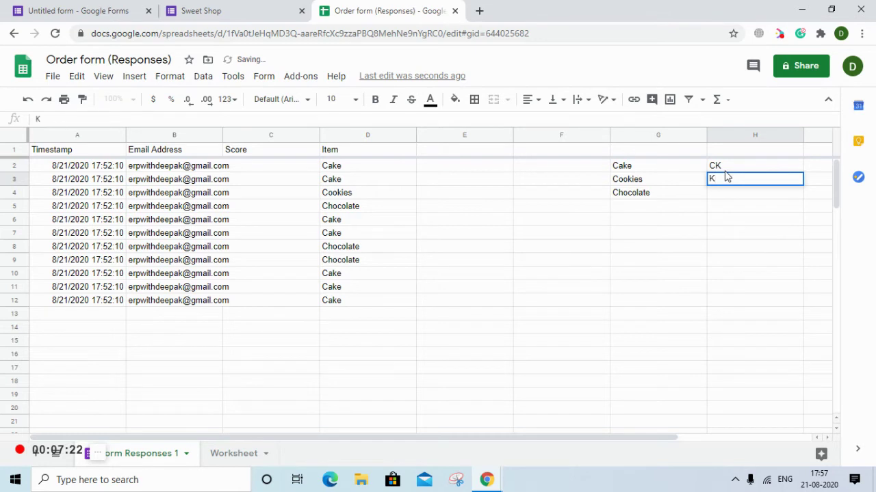
key(BackSpace)
text(CI)
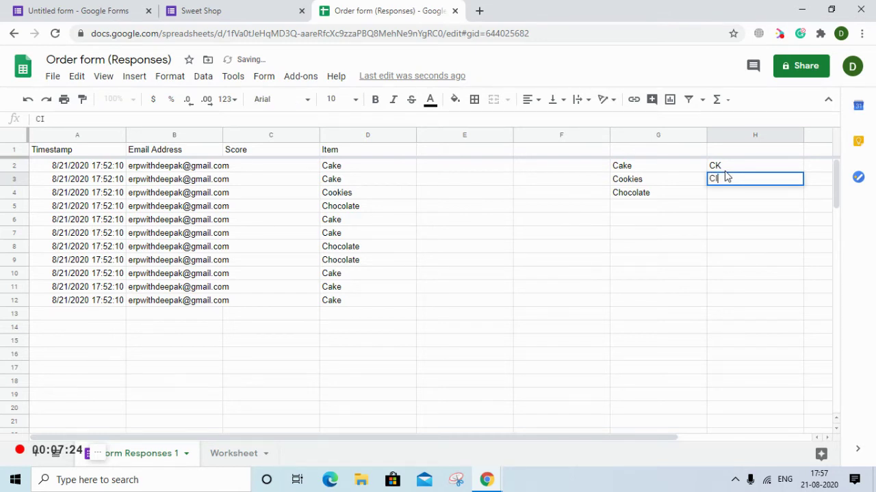
key(Return)
text(CH)
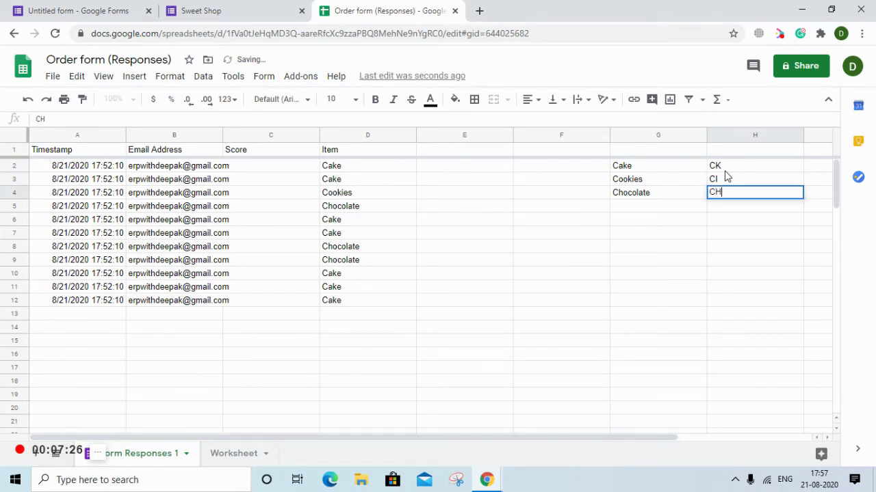
click(729, 236)
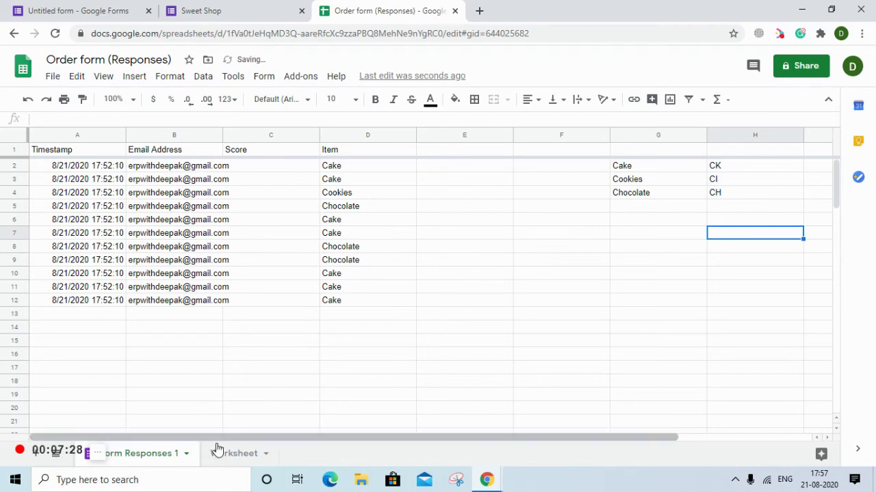
Step: Look up the item code in F2 of the Worksheet tab with the formula =VLOOKUP(D2,'Form Responses 1'!G:H,2,0)
click(231, 463)
click(378, 167)
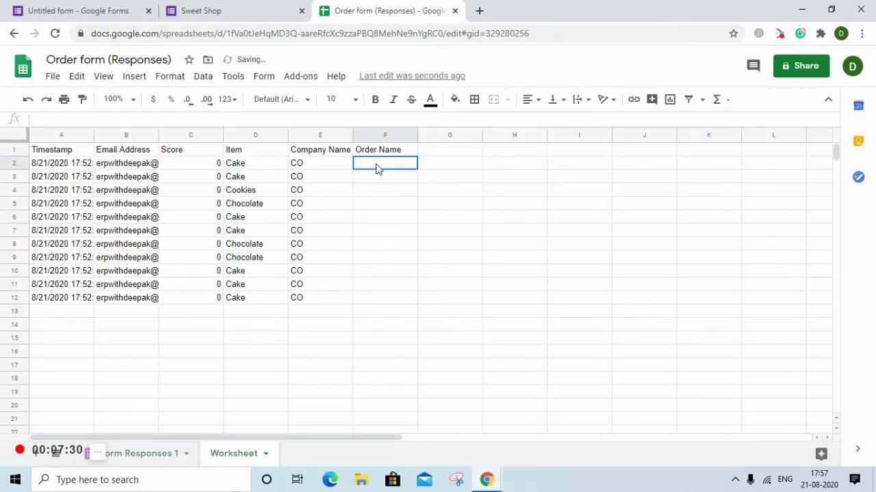
text(=V)
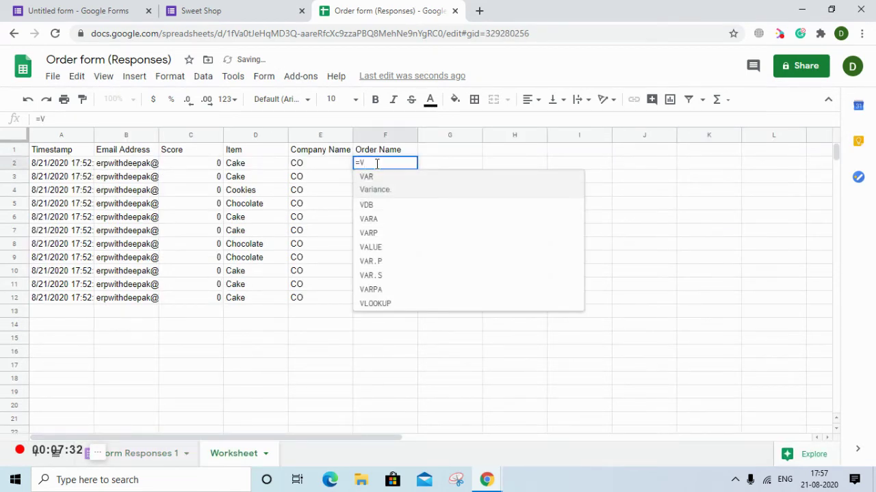
text(L)
key(Tab)
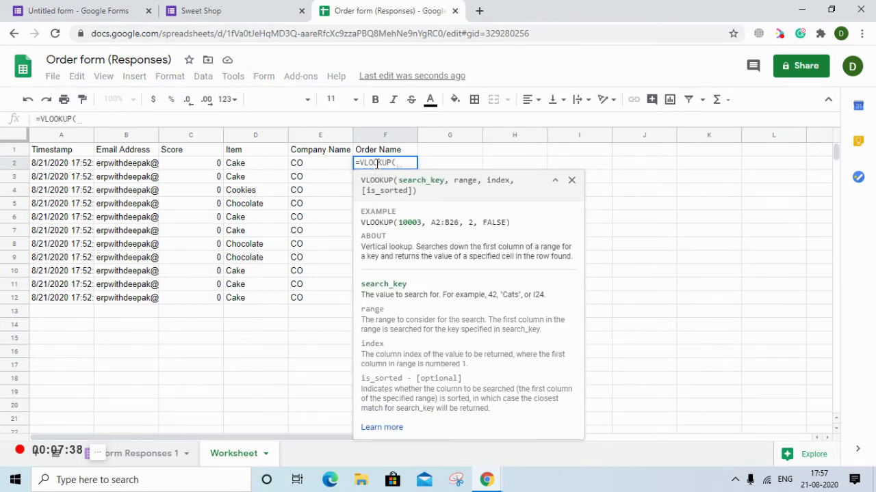
key(Left)
key(Left)
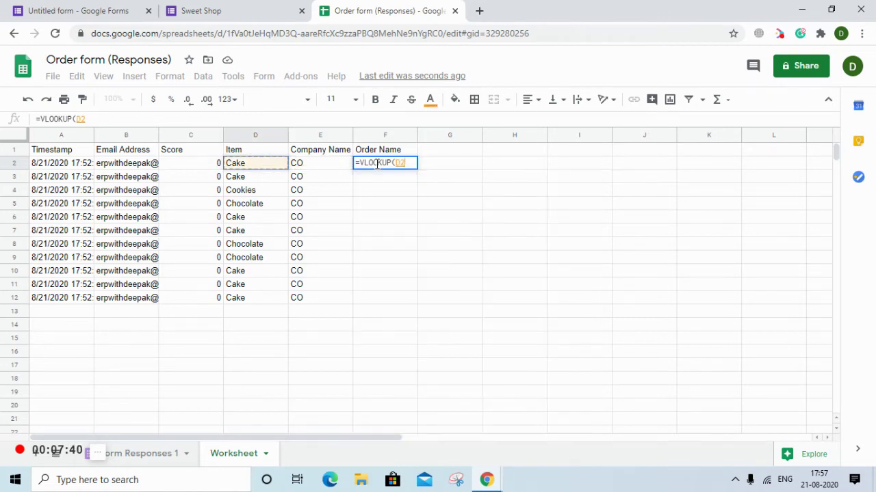
text(,)
click(233, 454)
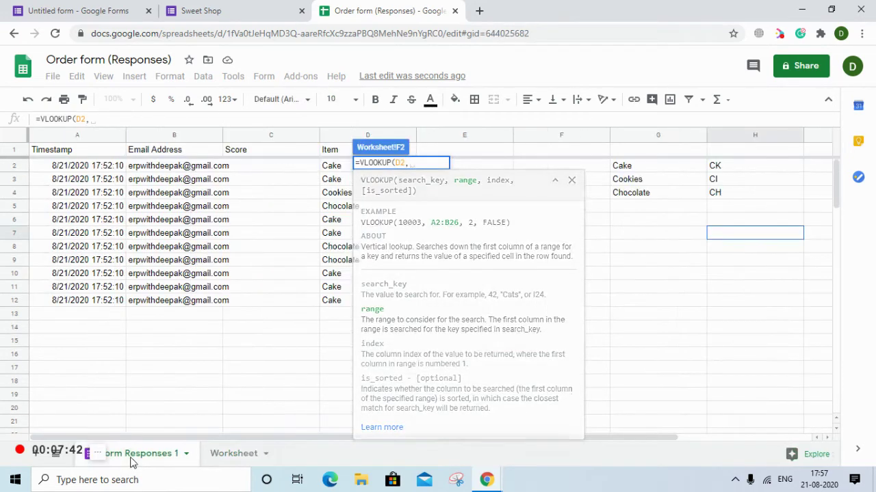
click(636, 141)
key(shift+Right)
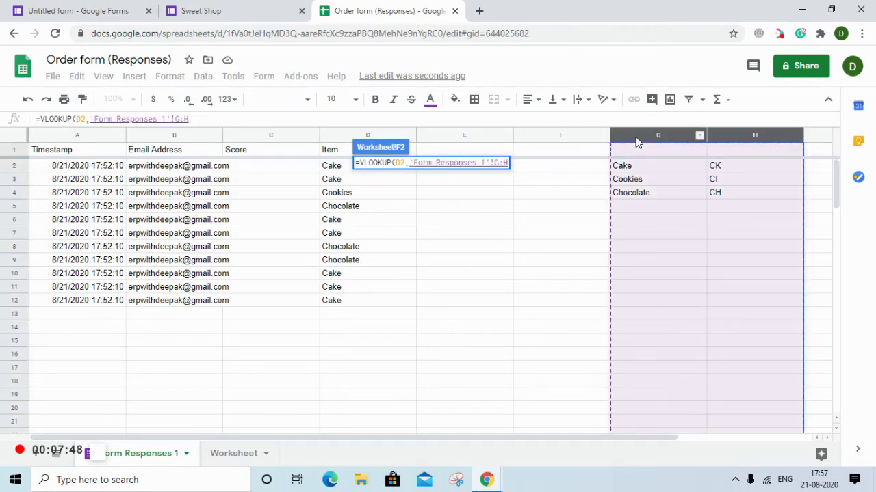
text(,)
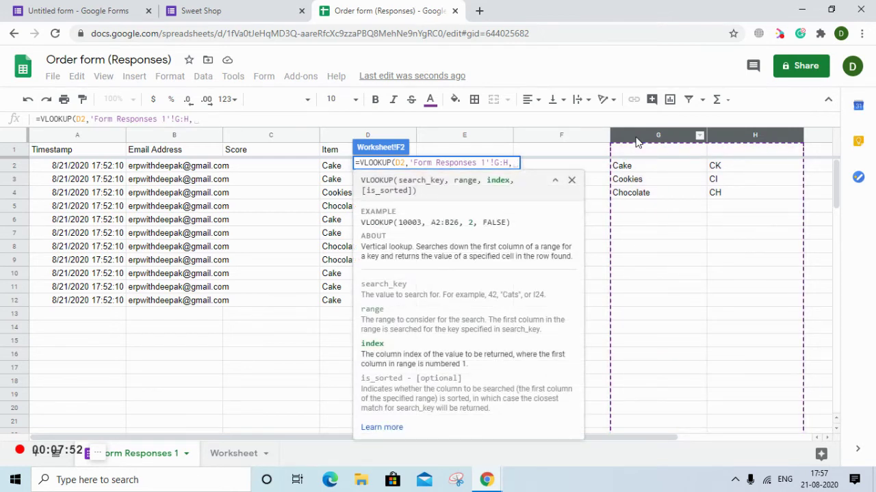
text(2)
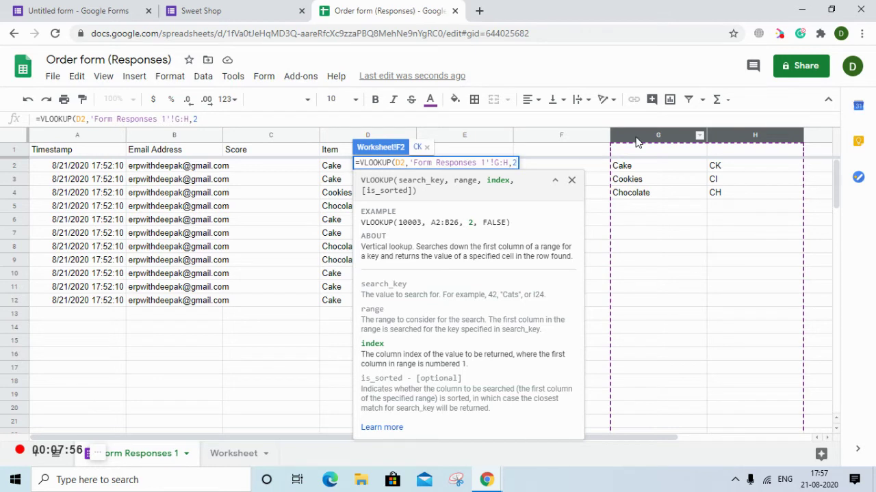
text(,0)
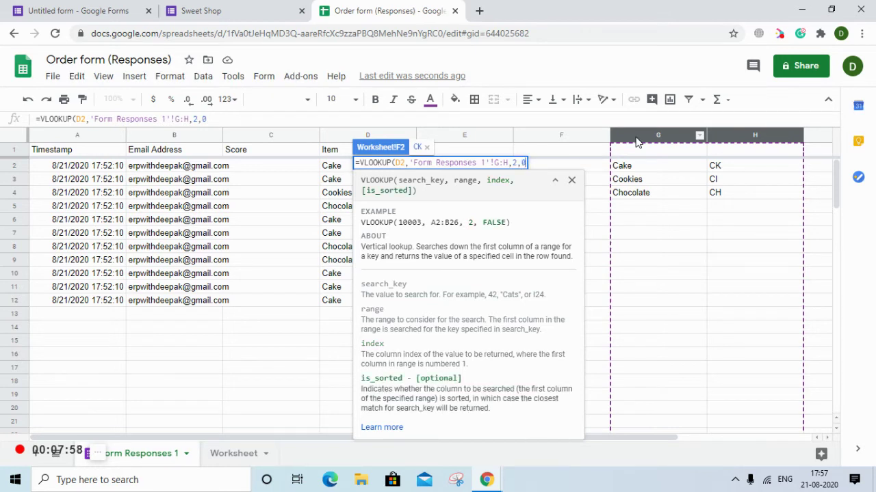
key(Return)
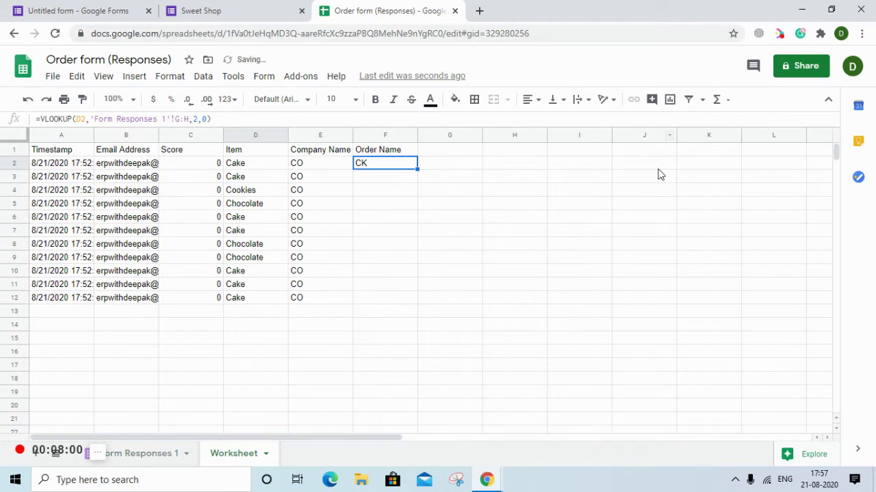
Step: Wrap the F2 lookup in ARRAYFORMULA and extend its search key to D2:D to fill the whole Order Name column
click(378, 165)
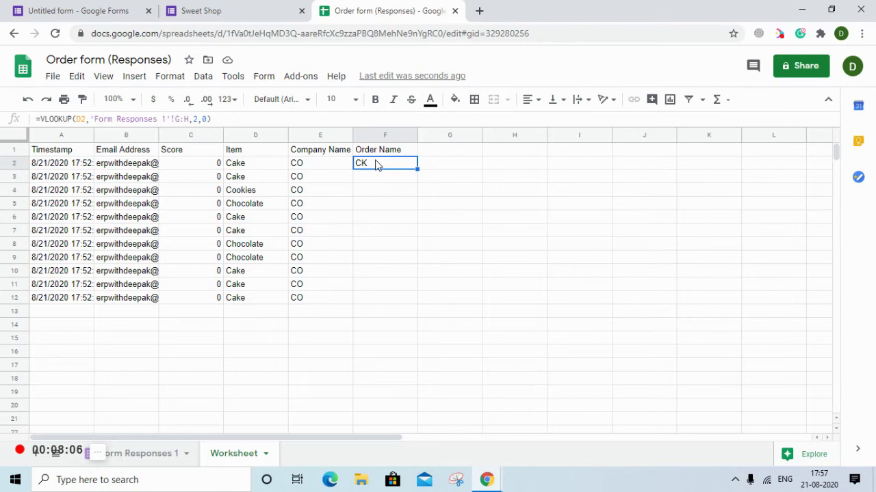
click(43, 118)
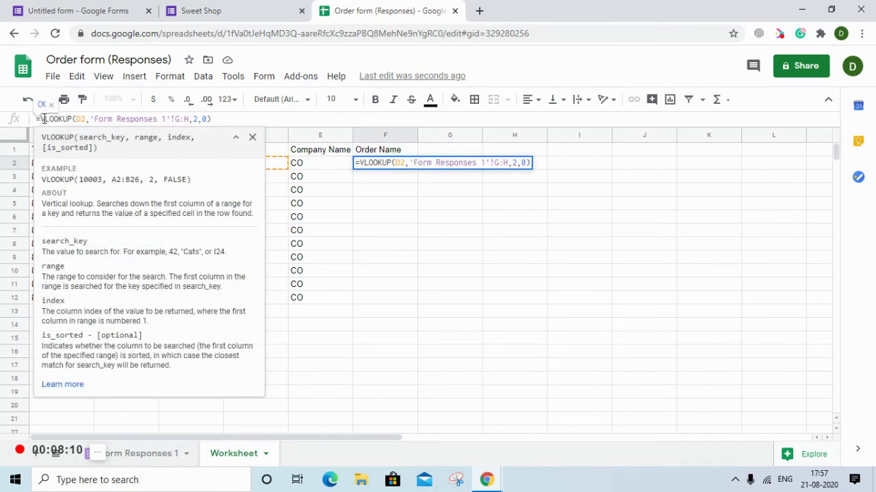
text(()
key(Left)
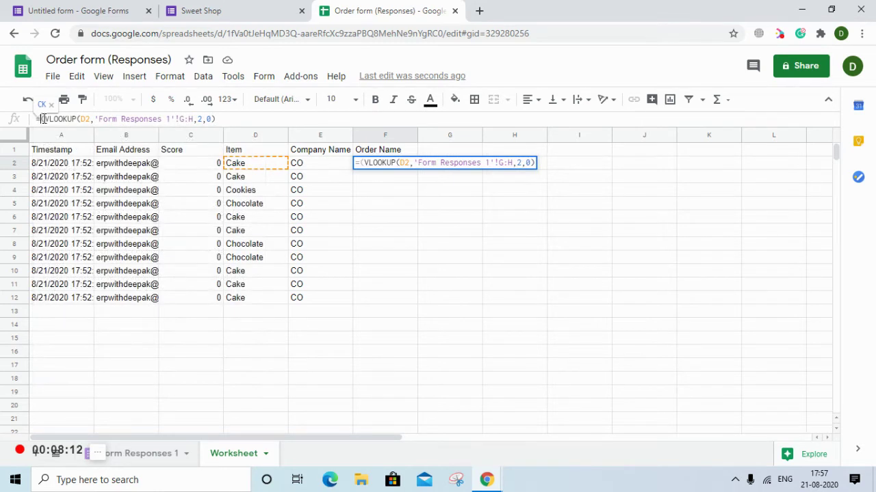
text(arra)
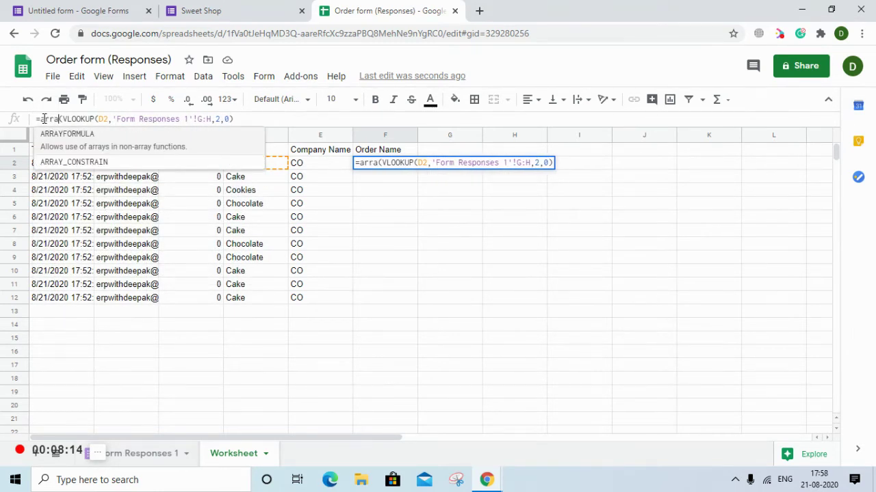
key(Tab)
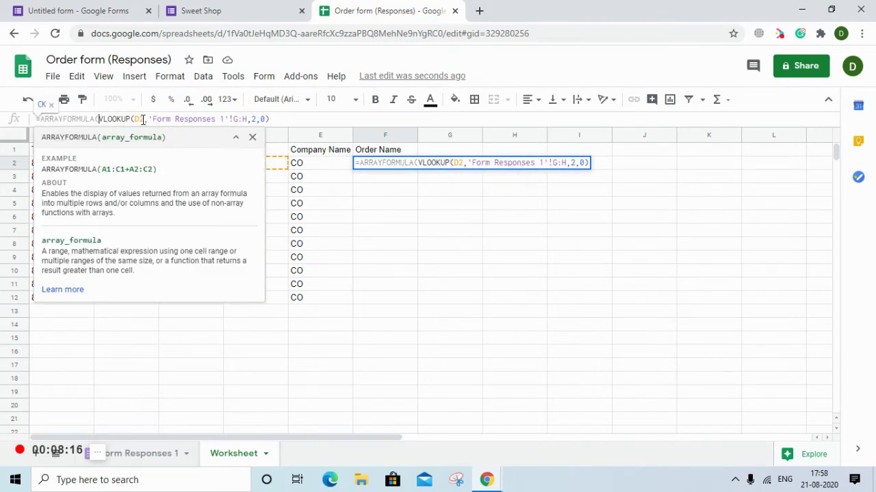
click(141, 119)
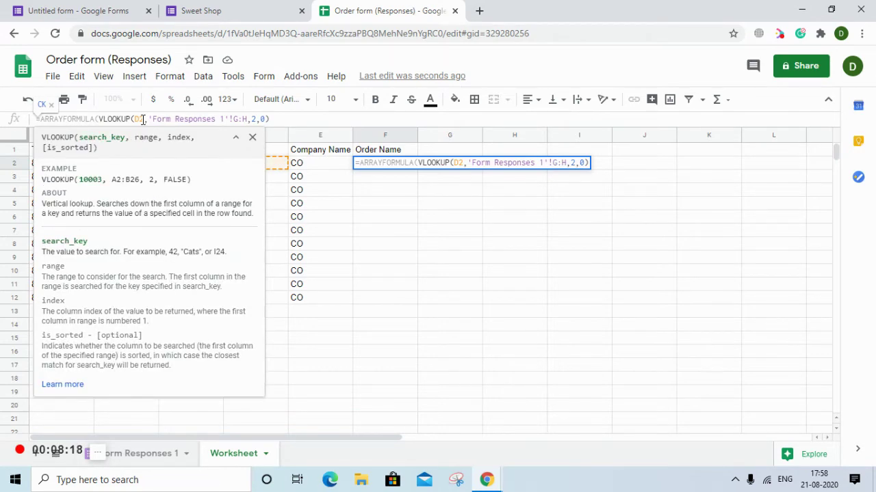
text(:)
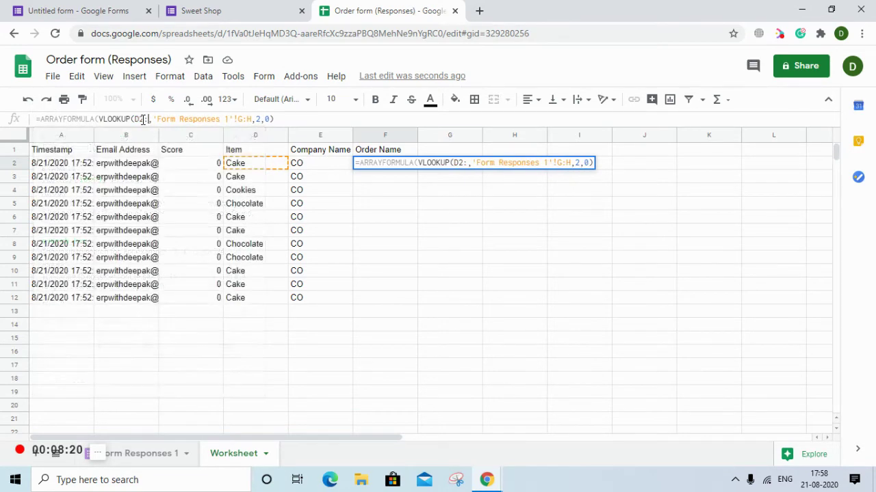
text(D)
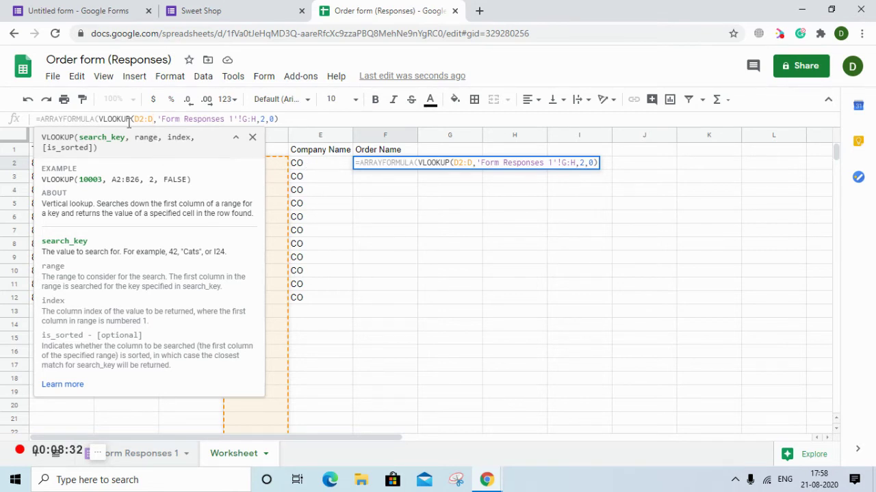
key(Return)
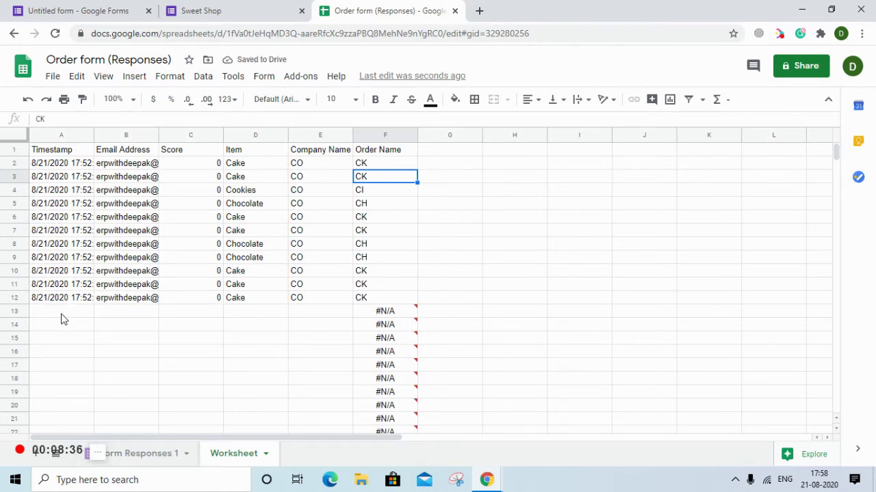
Step: Wrap the VLOOKUP in F2 in IFERROR with an empty string "" as the error value, inside the ARRAYFORMULA
click(396, 317)
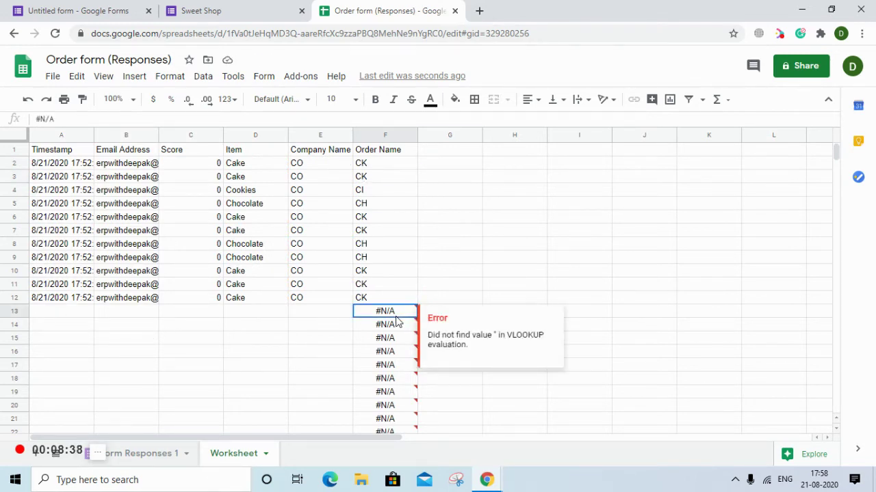
click(381, 168)
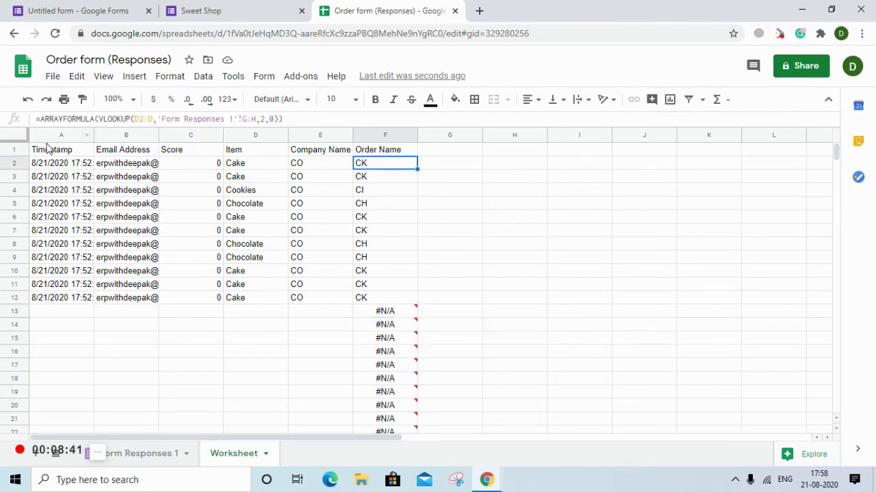
click(99, 118)
text(()
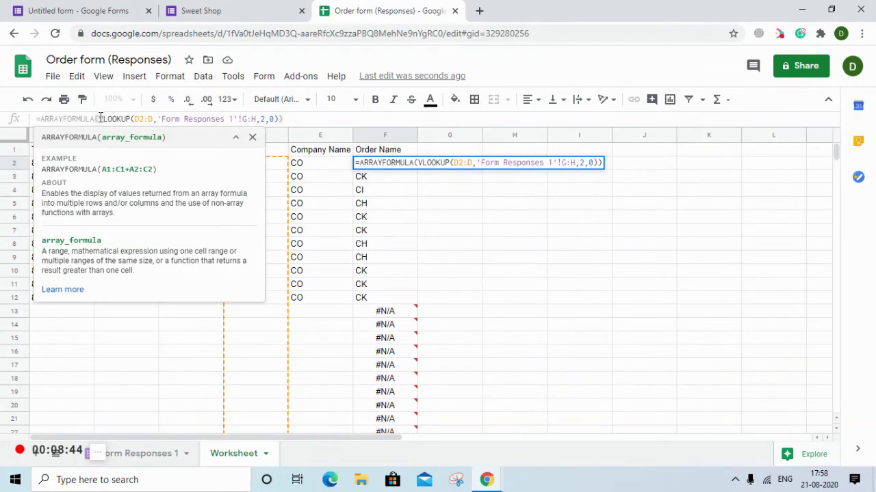
text(I)
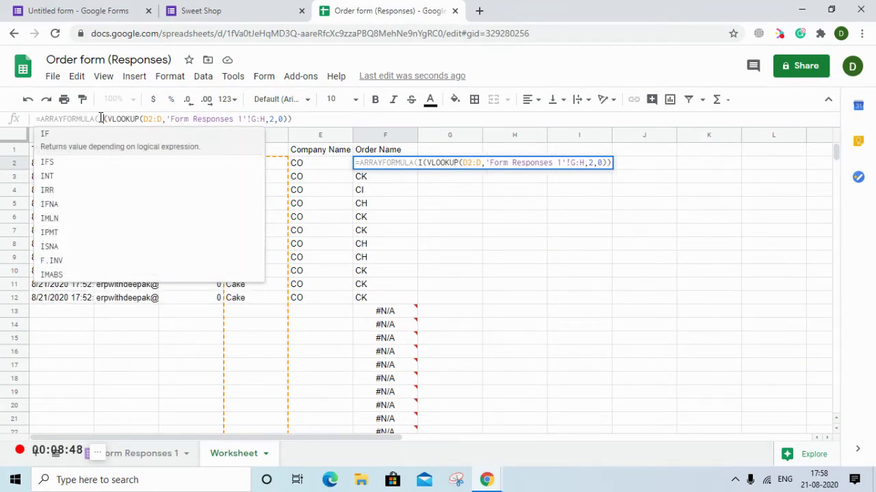
text(ferro)
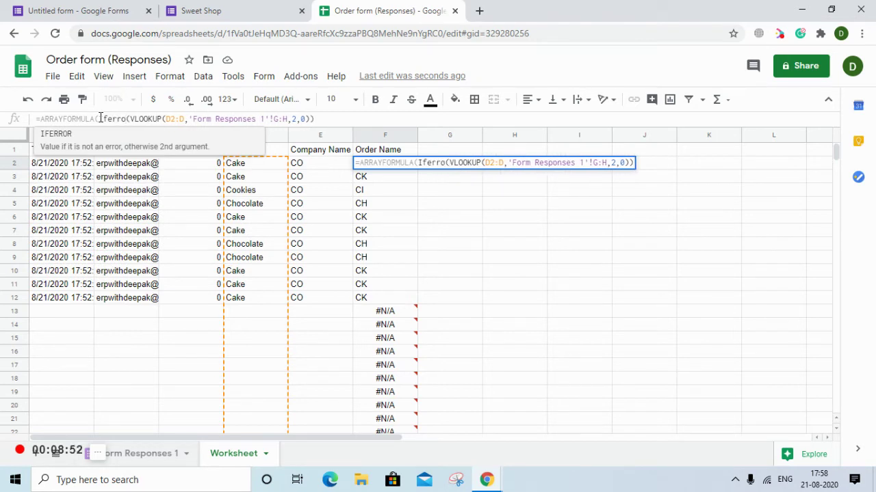
click(68, 146)
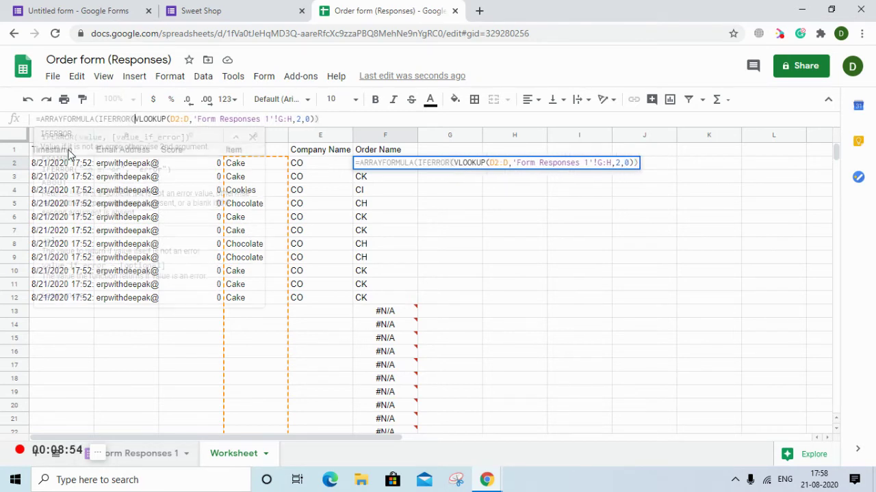
click(314, 119)
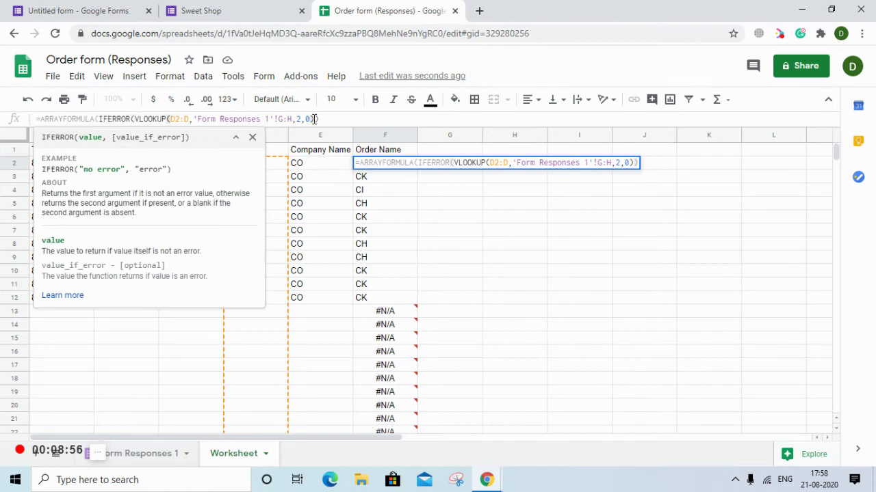
text(,)
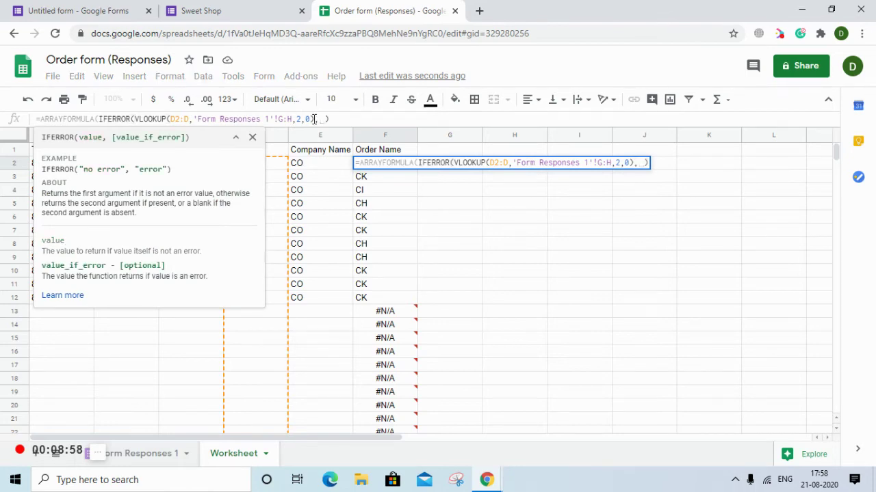
key(BackSpace)
text("")
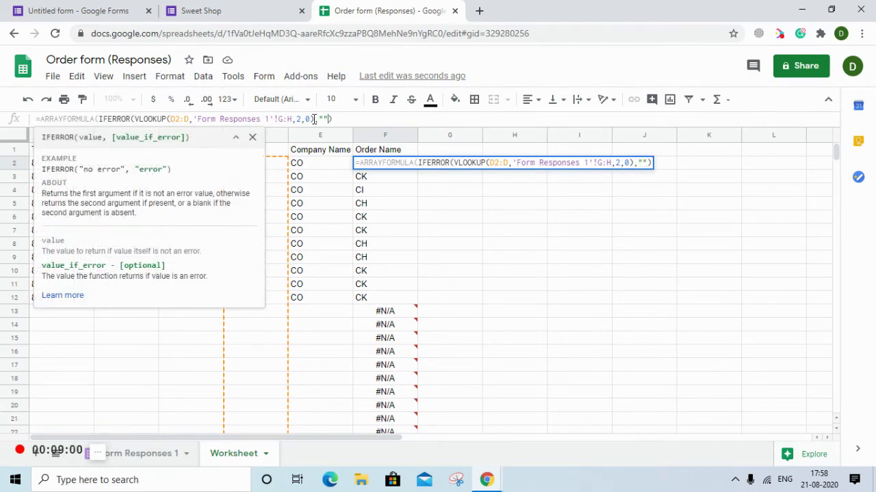
key(Return)
key(Up)
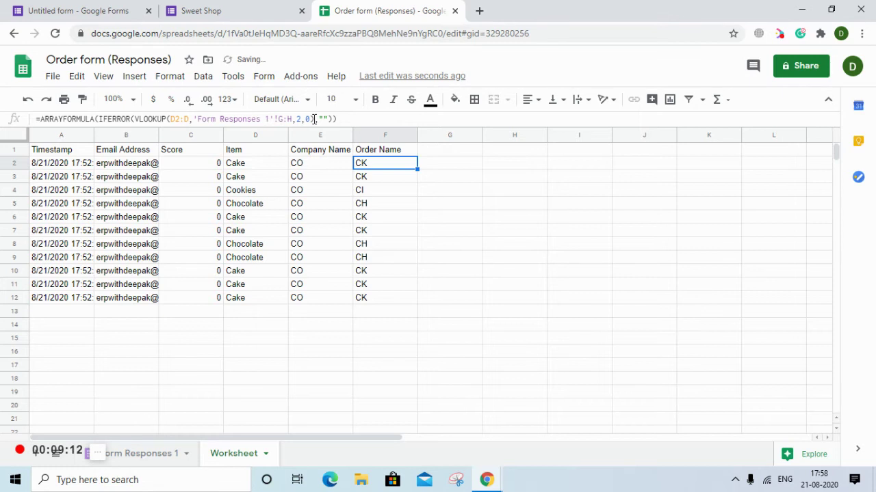
Step: Examine the first Timestamp entry in A2 of the Worksheet tab
key(Up)
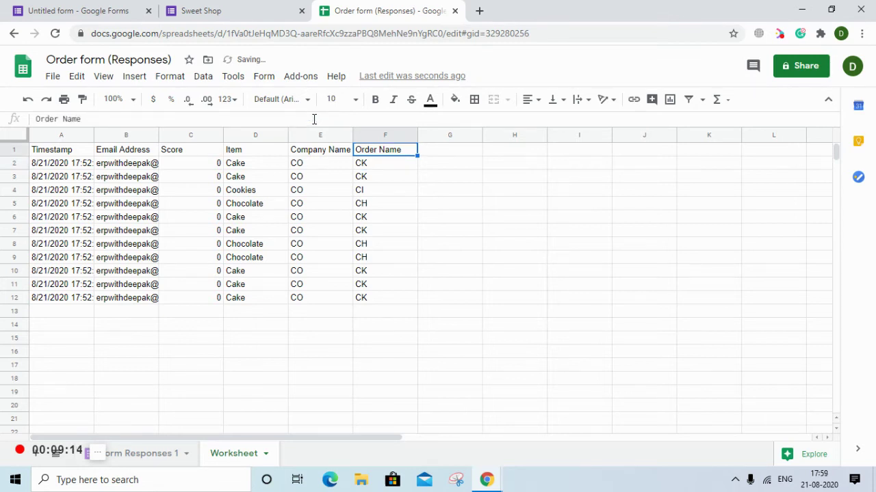
key(Right)
key(Left)
key(Left)
key(Left)
key(Left)
key(Left)
key(Left)
key(Down)
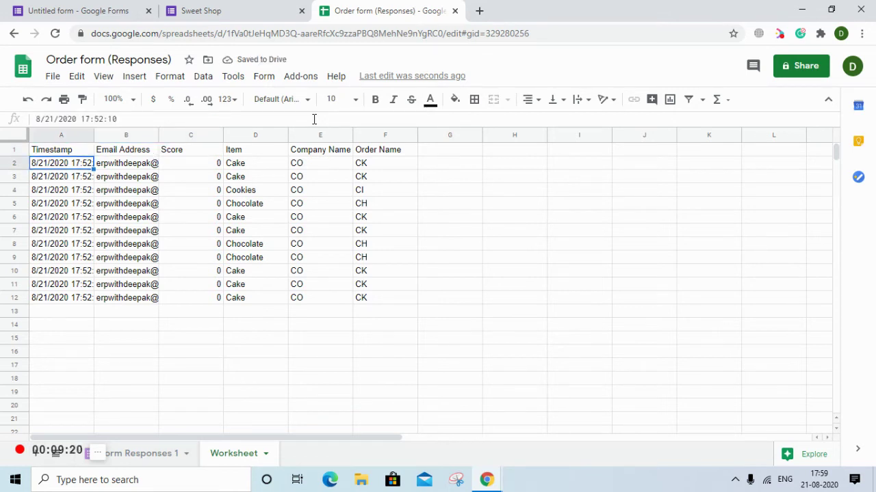
Step: Add the column header Date in G1, beside the Order Name column
key(Right)
key(Right)
key(Right)
key(Right)
key(Right)
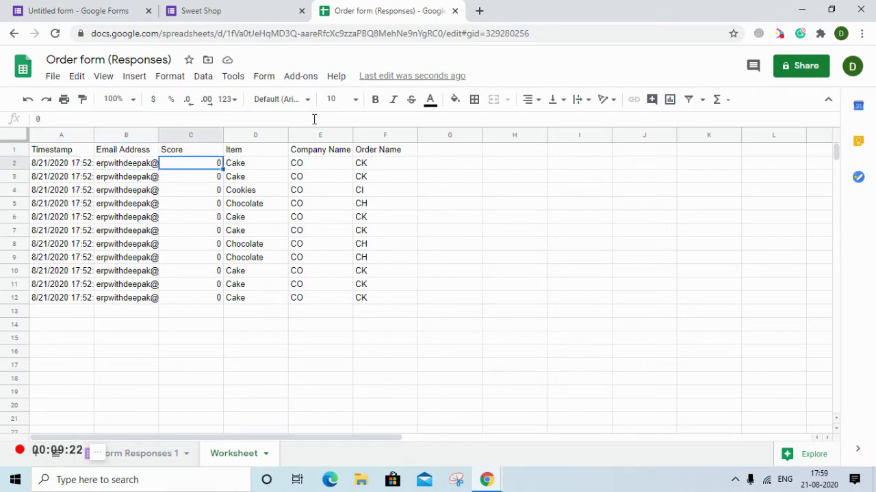
key(Right)
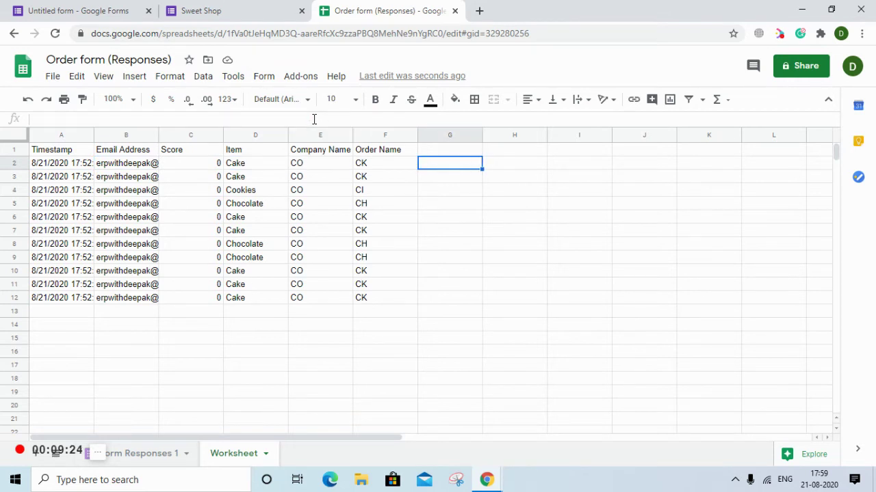
key(Up)
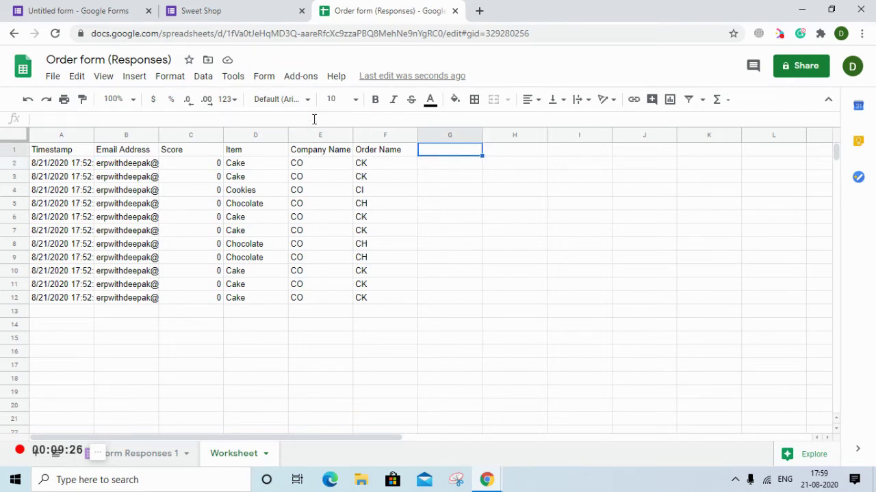
text(DAta)
key(BackSpace)
key(BackSpace)
text(a)
key(BackSpace)
key(BackSpace)
text(ate)
key(Return)
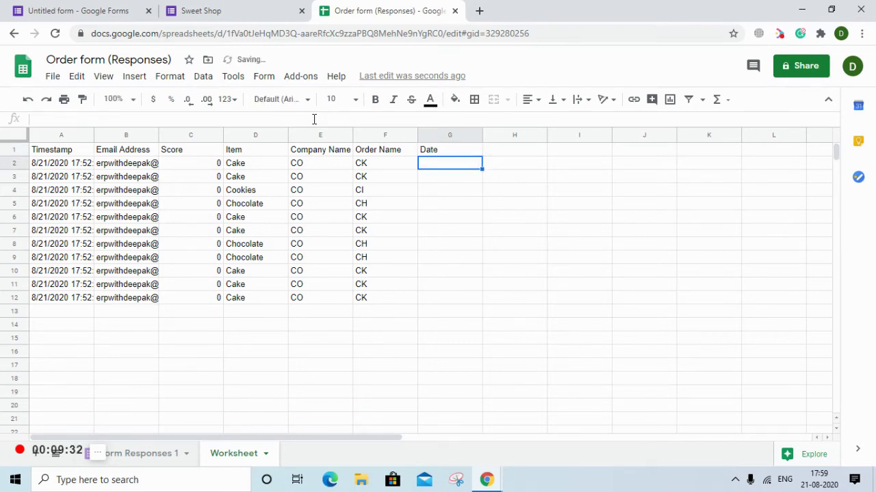
Step: Enter the formula =TEXT(A2,"DD-MM-YYYY") in G2 to convert the first timestamp into a date
text(=TEXT()
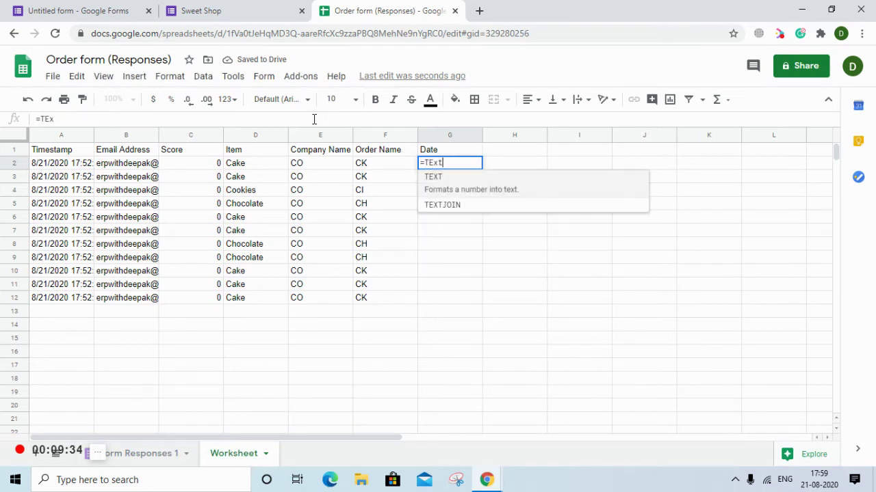
key(Left)
key(Left)
key(Left)
key(Left)
key(Left)
key(Left)
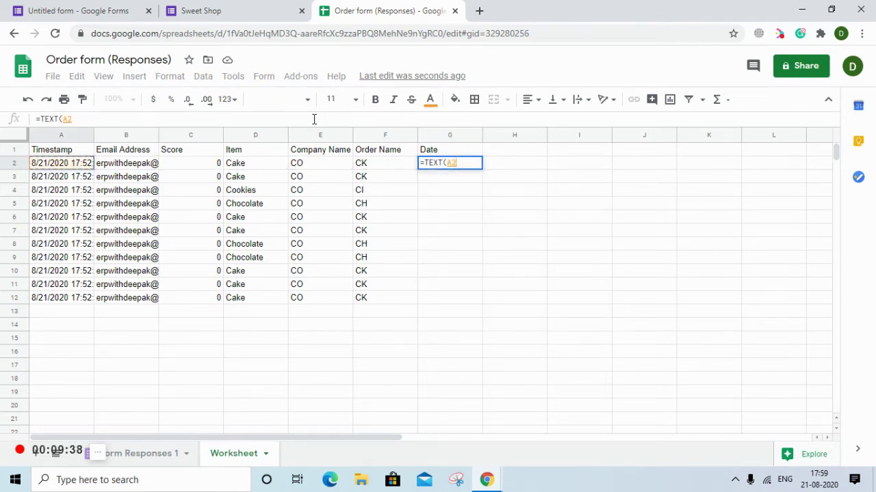
text(,"DD-YY_)
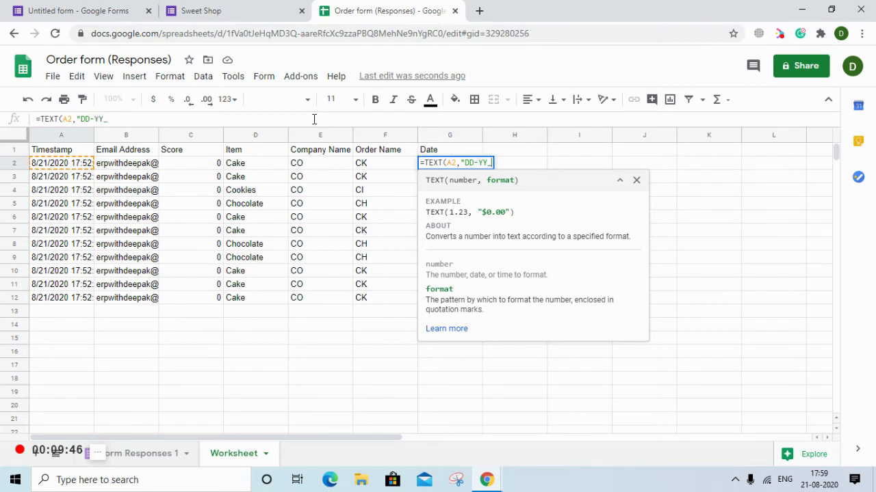
text(-)
key(BackSpace)
key(BackSpace)
key(BackSpace)
text(MM)
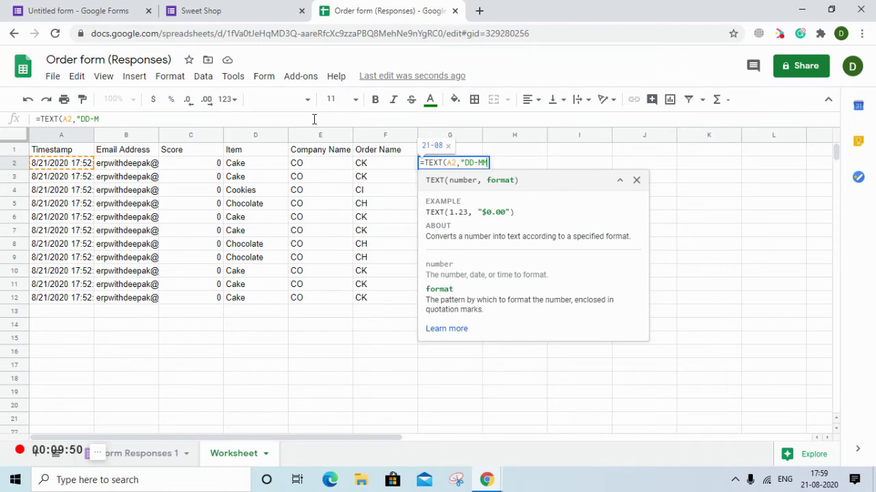
text(-YYYY)
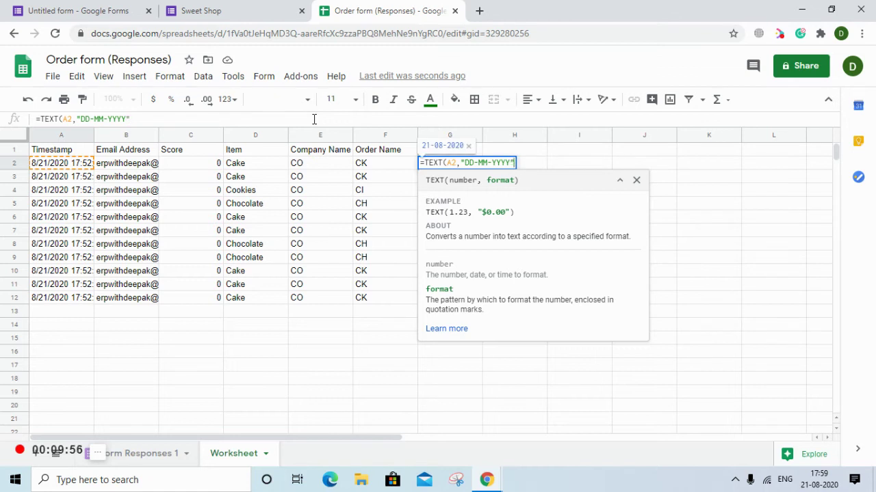
key(Return)
Step: Wrap the TEXT formula in G2 in ARRAYFORMULA and extend its reference to A2:A to fill the Date column
key(Up)
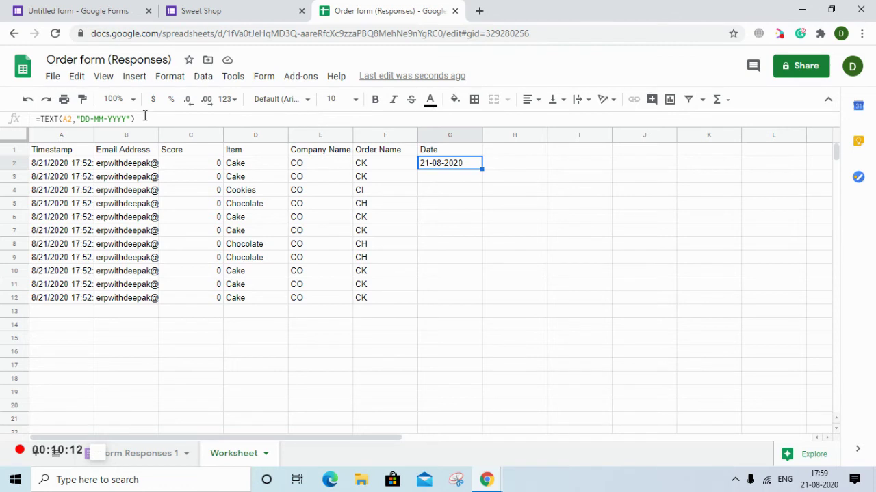
click(41, 119)
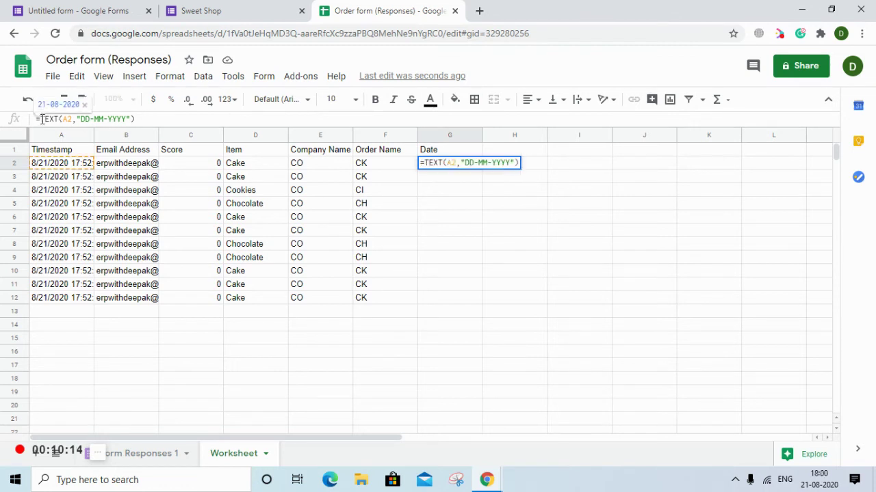
text(()
click(42, 119)
text(Arr)
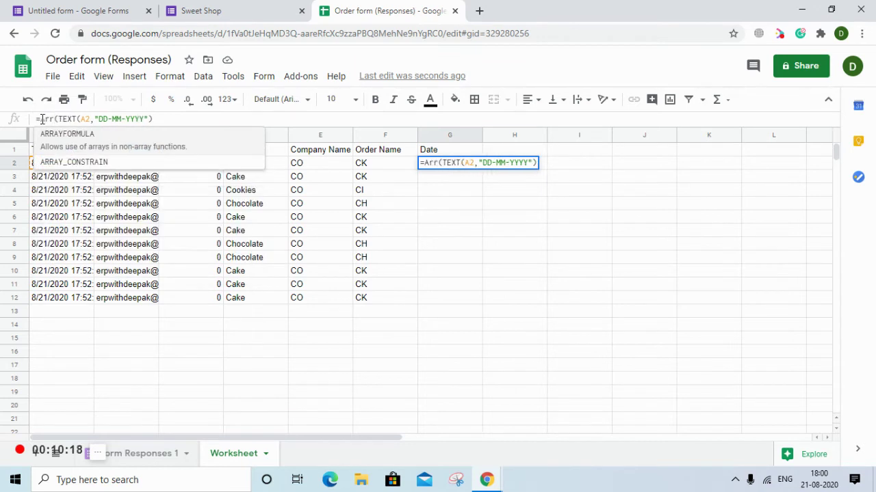
key(Tab)
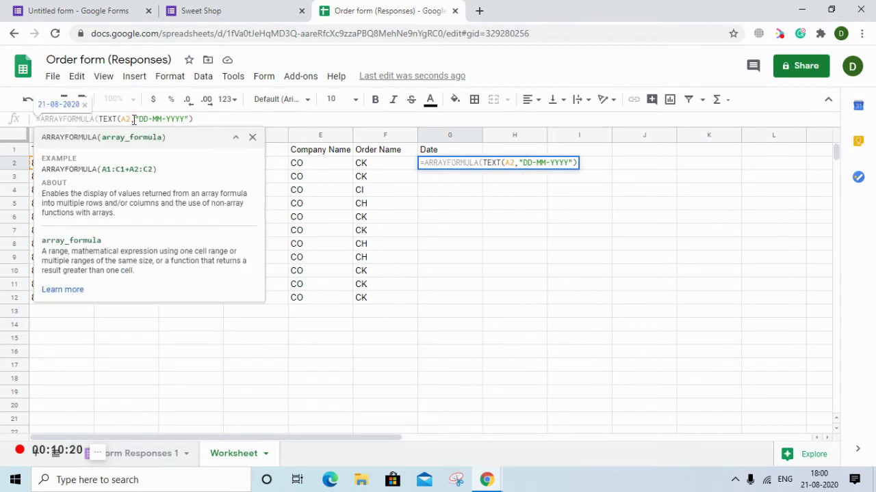
click(135, 119)
key(Left)
text(:A)
key(Return)
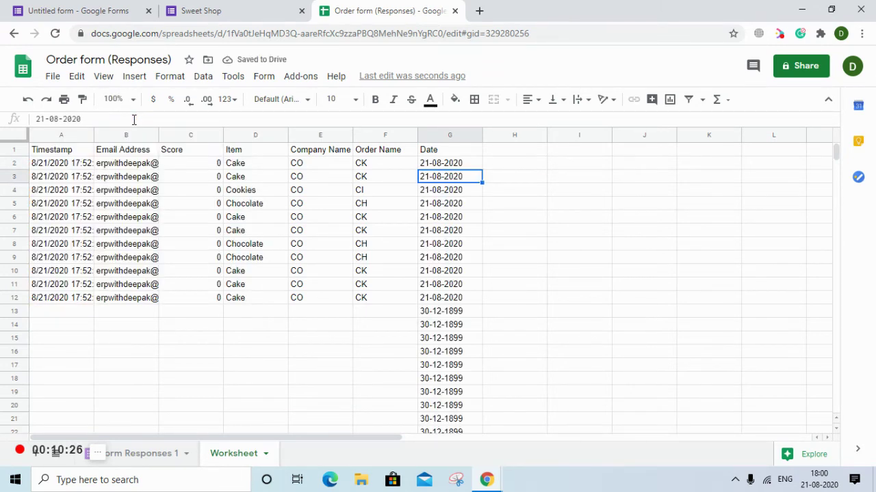
Step: Look through the filled Date column, comparing the rows with timestamps against the empty rows below them
key(Up)
key(Down)
key(Down)
key(Down)
key(Down)
key(Down)
key(Down)
key(Down)
key(Down)
key(Down)
key(Down)
key(Down)
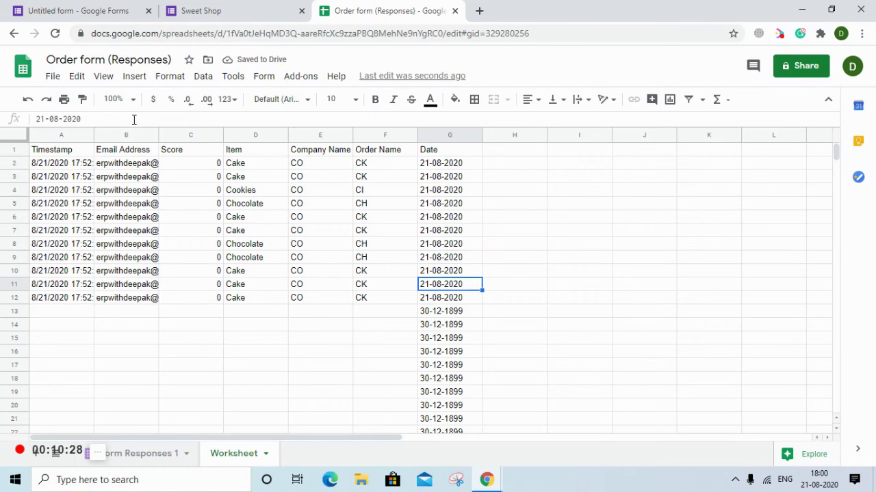
key(Up)
key(Up)
key(Up)
key(Up)
key(Up)
key(Up)
key(Up)
key(Up)
key(Up)
key(Up)
key(Up)
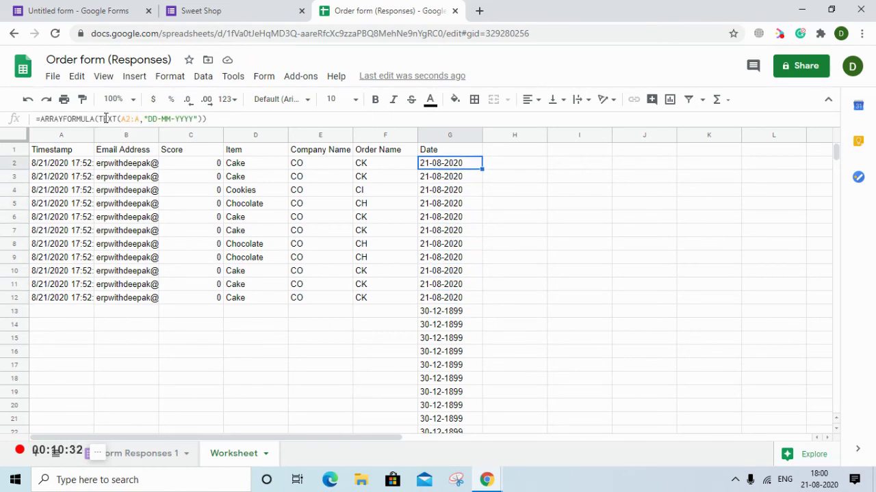
Step: Try to blank the dates in empty rows by wrapping G2's TEXT function in IFERROR with "" as the error value
click(101, 118)
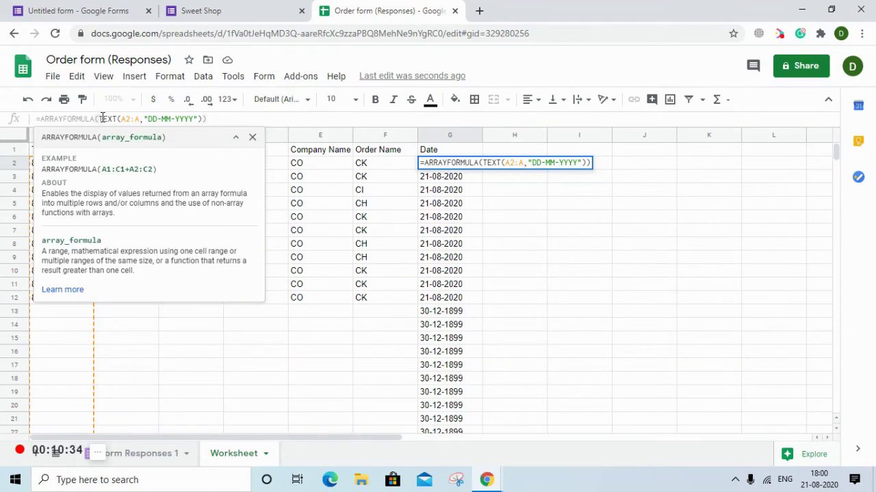
text(()
click(102, 118)
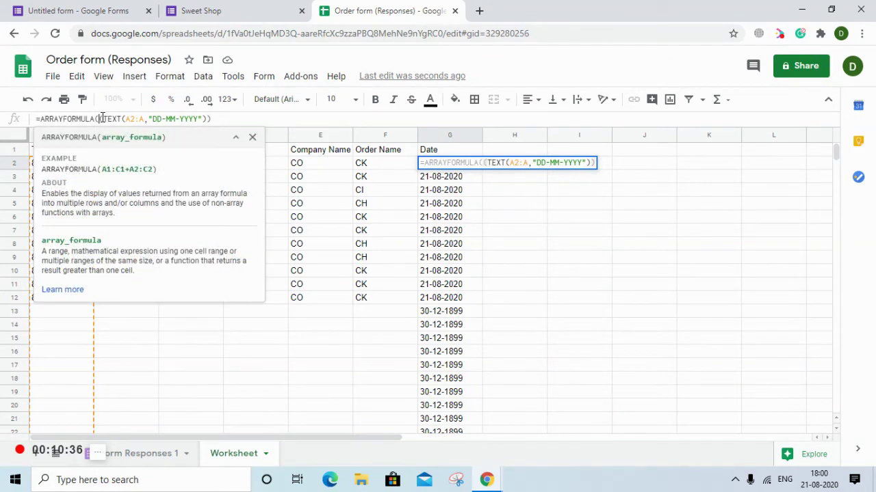
text(If)
key(End)
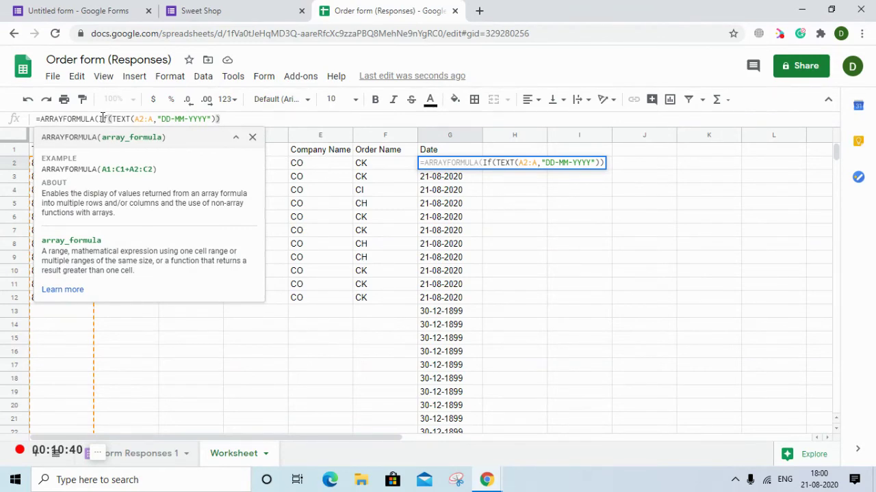
click(102, 118)
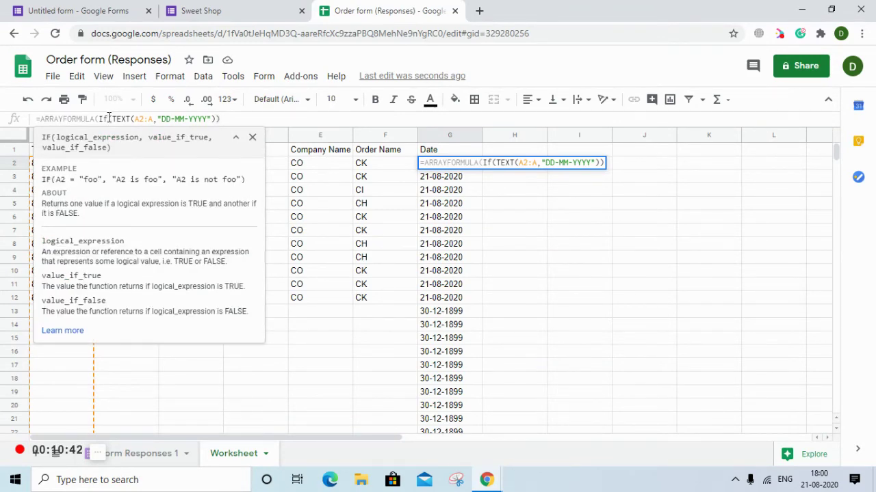
text(error)
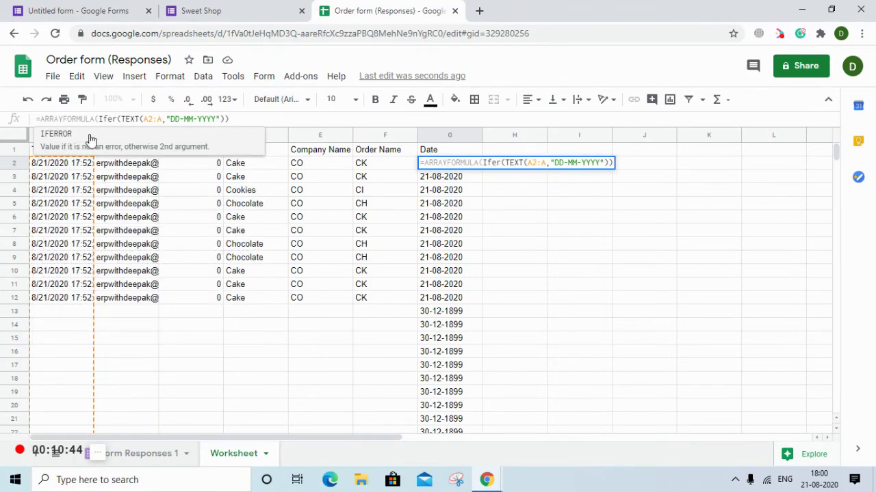
click(88, 137)
click(238, 119)
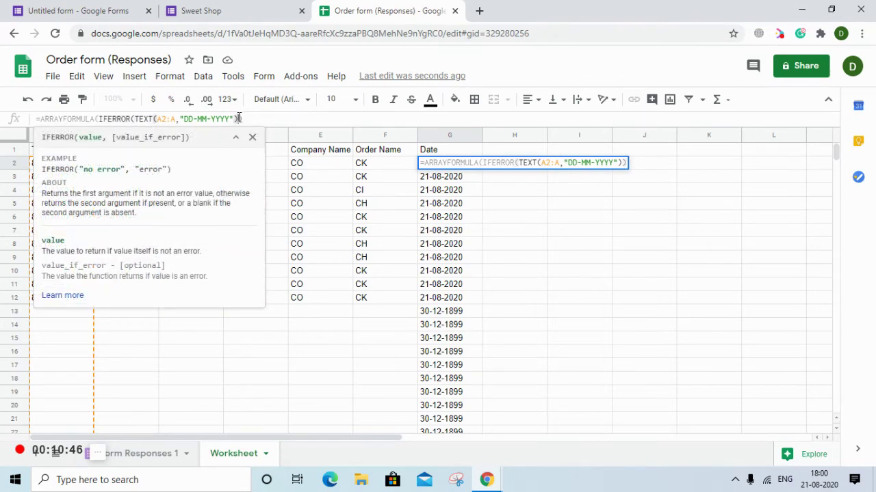
text(,@@)
key(BackSpace)
key(BackSpace)
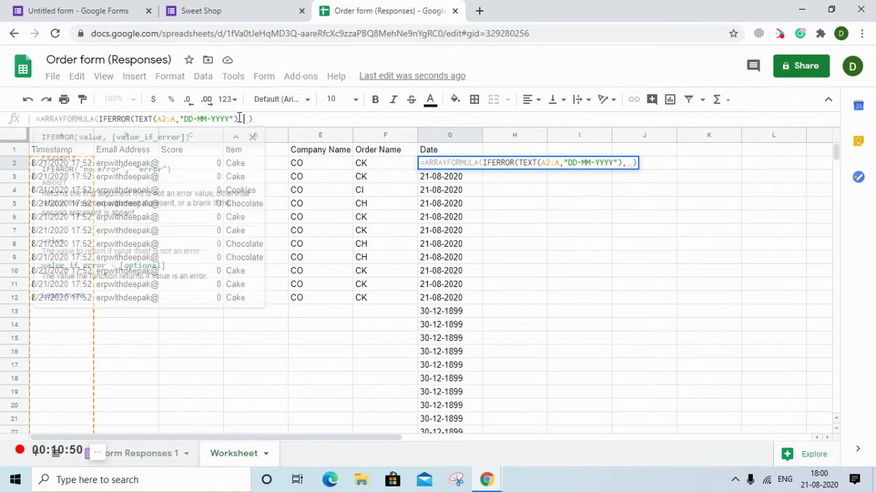
text("")
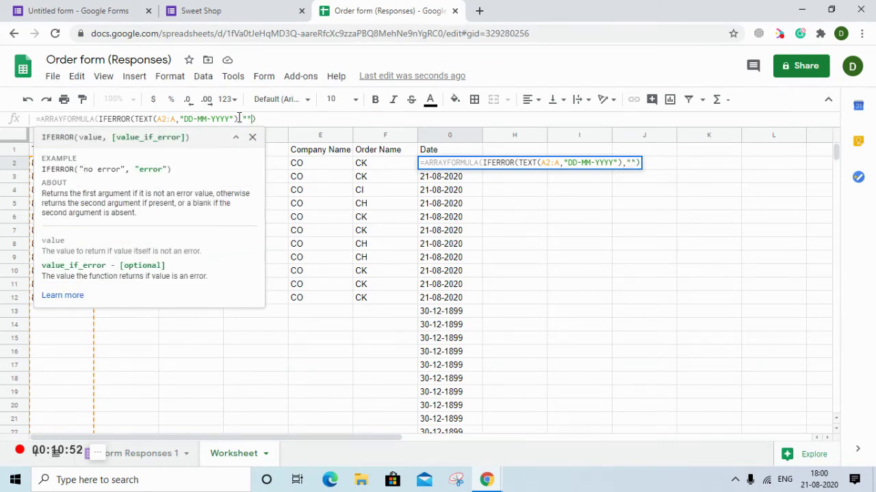
key(Return)
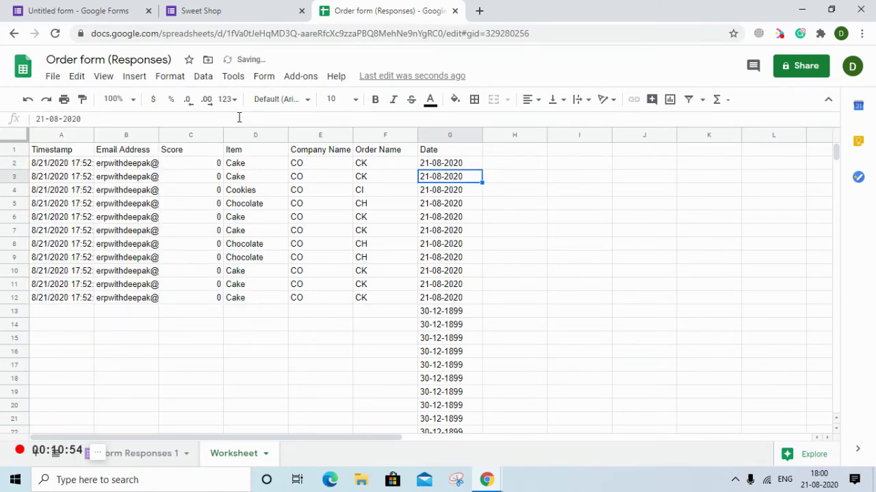
Step: Remove the "" error value from the G2 formula and replace IFERROR with IF inside the ARRAYFORMULA
key(Up)
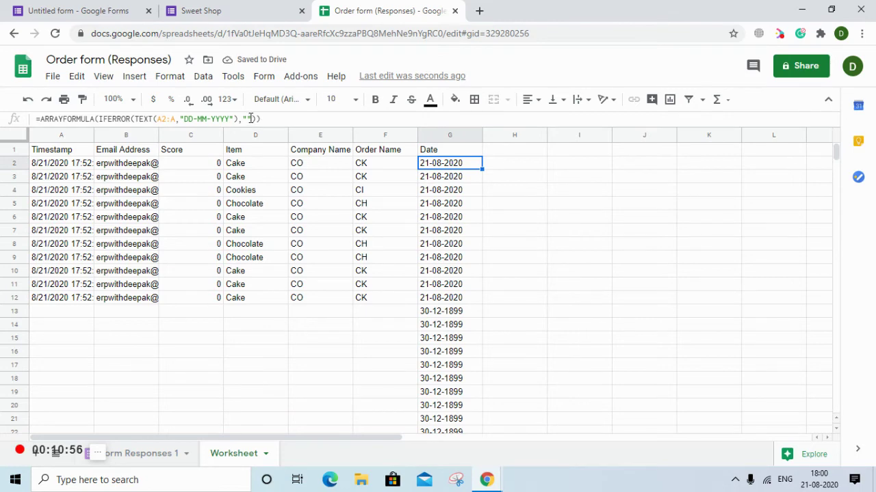
click(250, 119)
key(BackSpace)
key(BackSpace)
key(BackSpace)
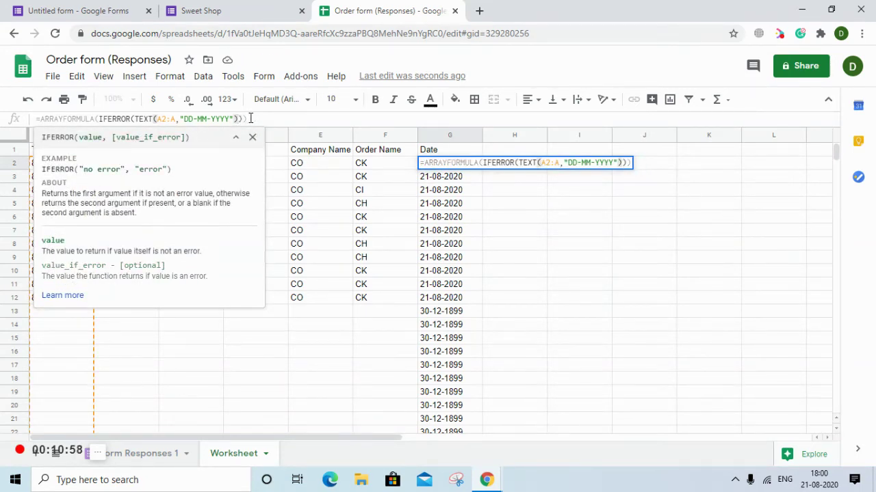
key(BackSpace)
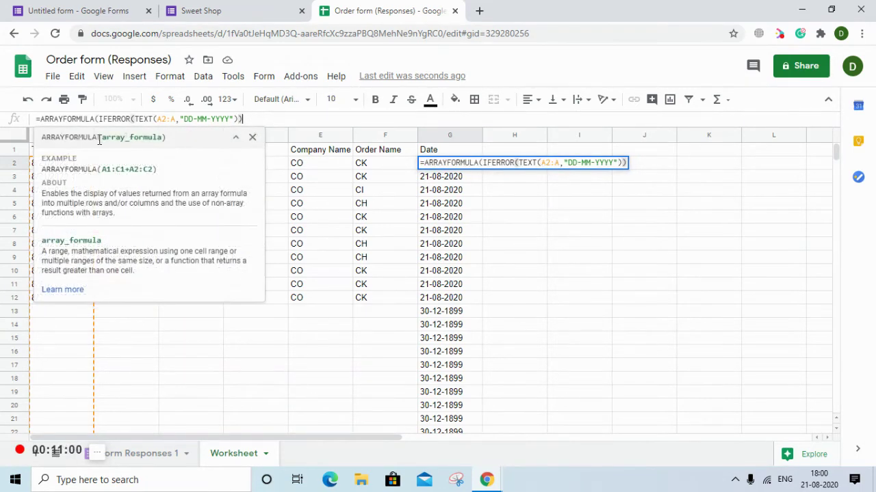
click(130, 118)
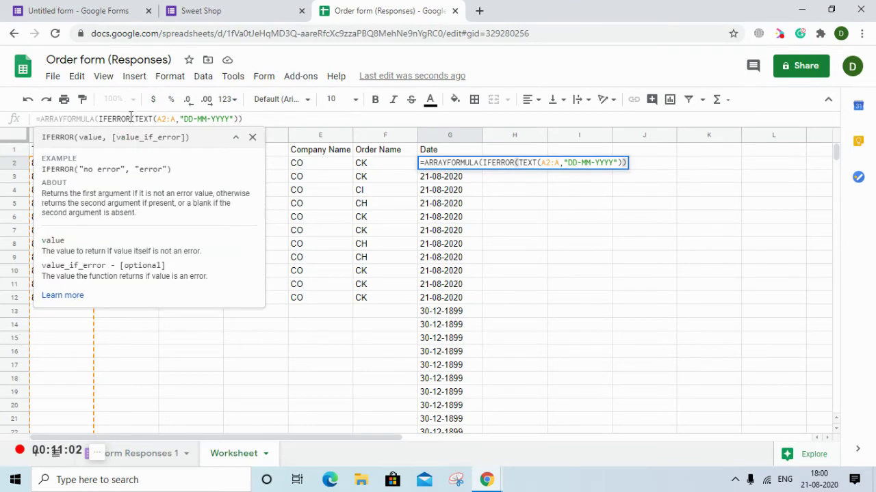
key(BackSpace)
key(BackSpace)
key(BackSpace)
key(BackSpace)
key(BackSpace)
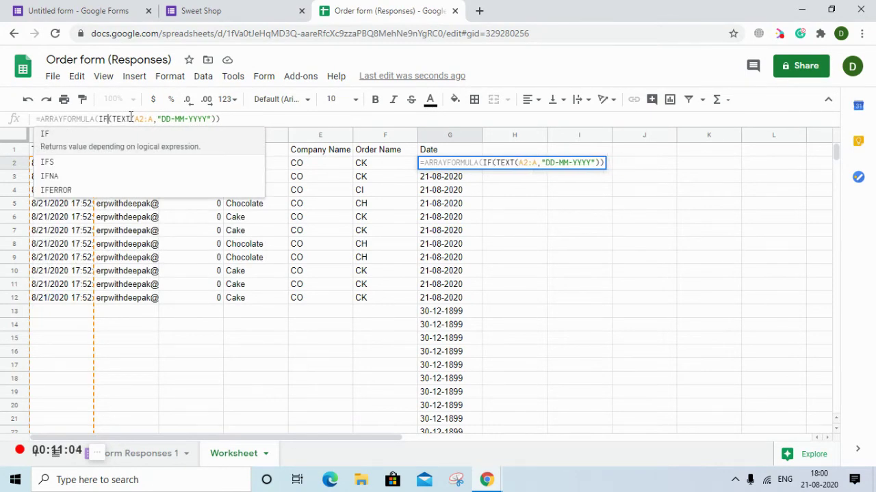
Step: Complete the IF in G2 with the condition A2:A="" returning "", otherwise the TEXT date in DD-MM-YYYY format
text(()
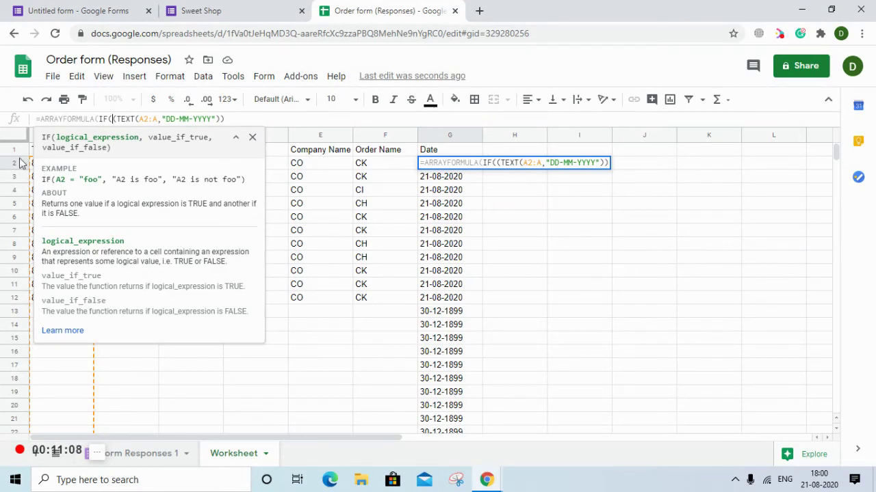
click(31, 162)
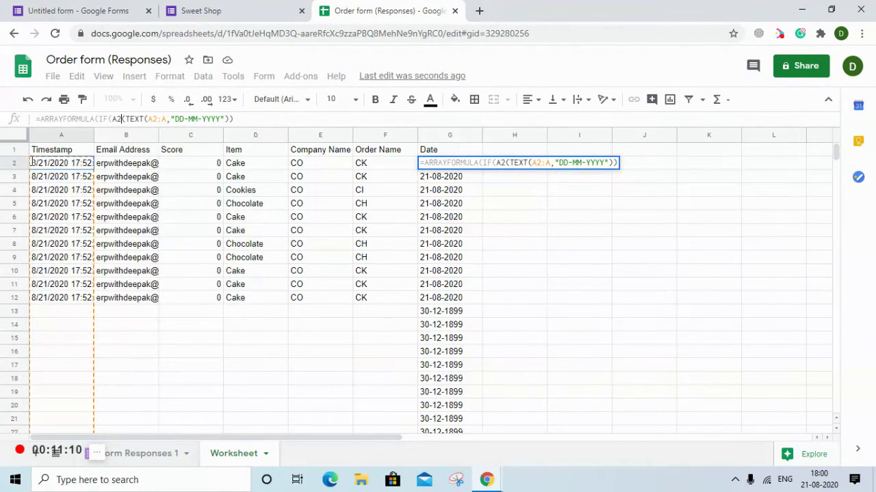
text(:A)
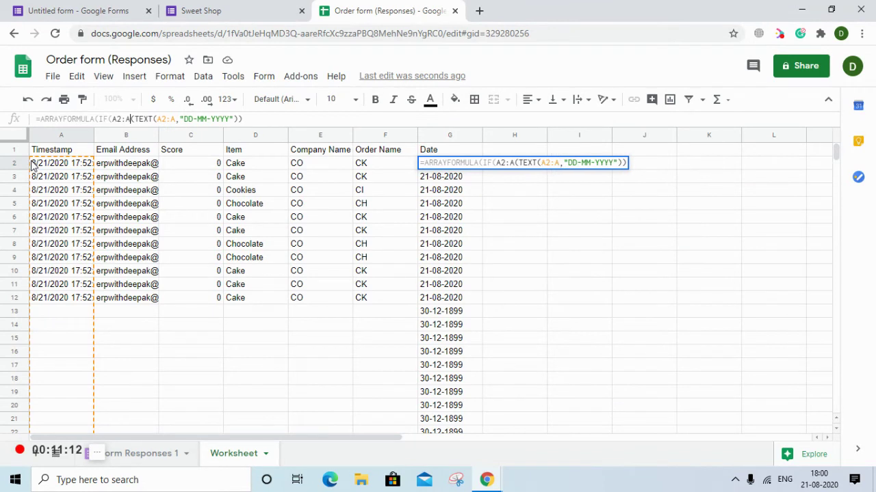
text(=)
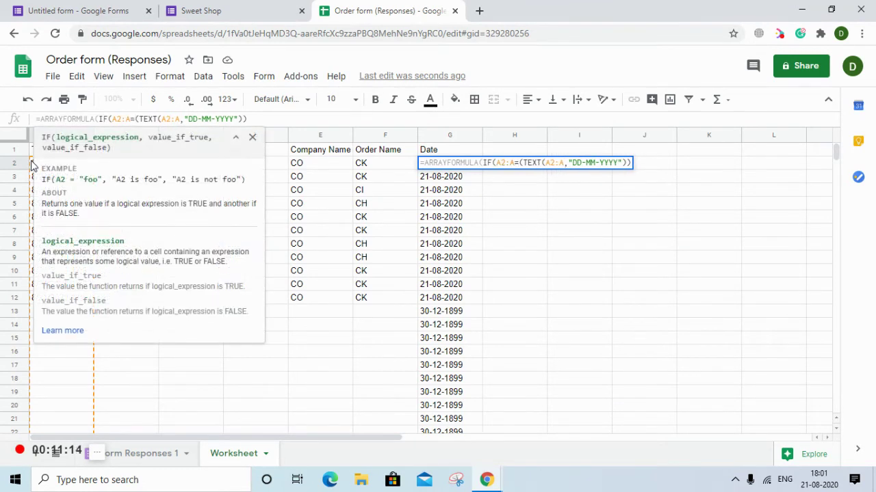
text("",)
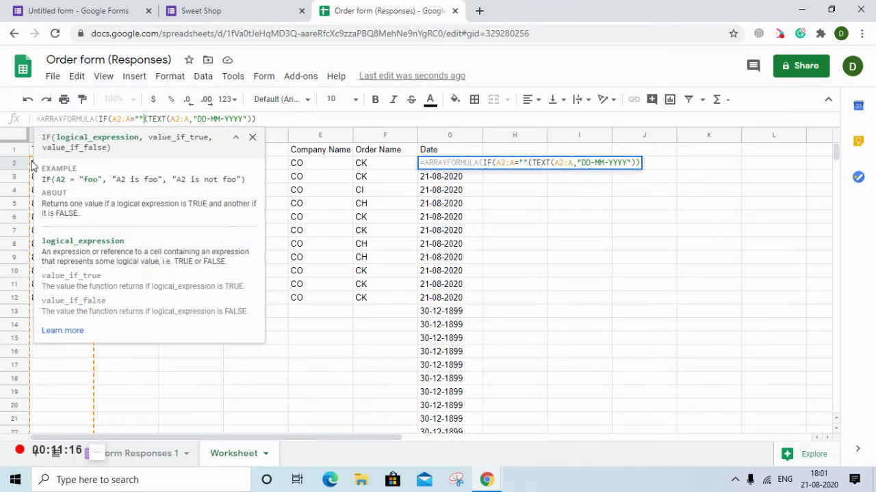
text("",)
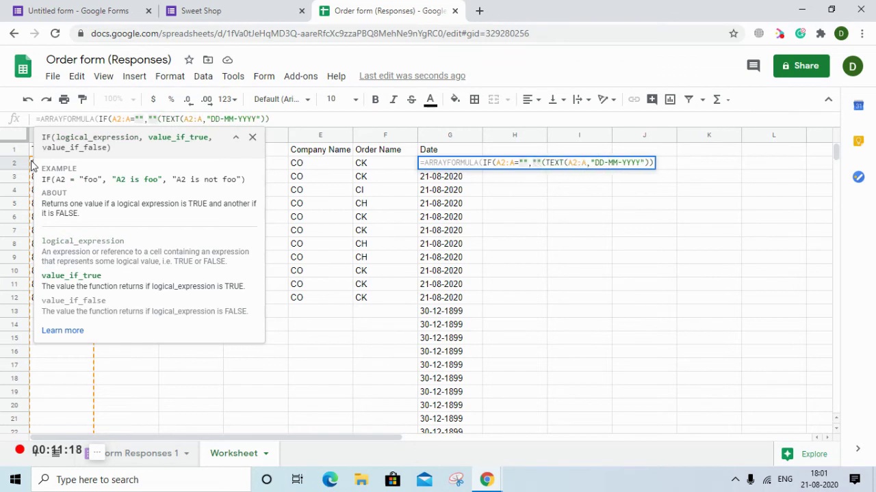
key(Delete)
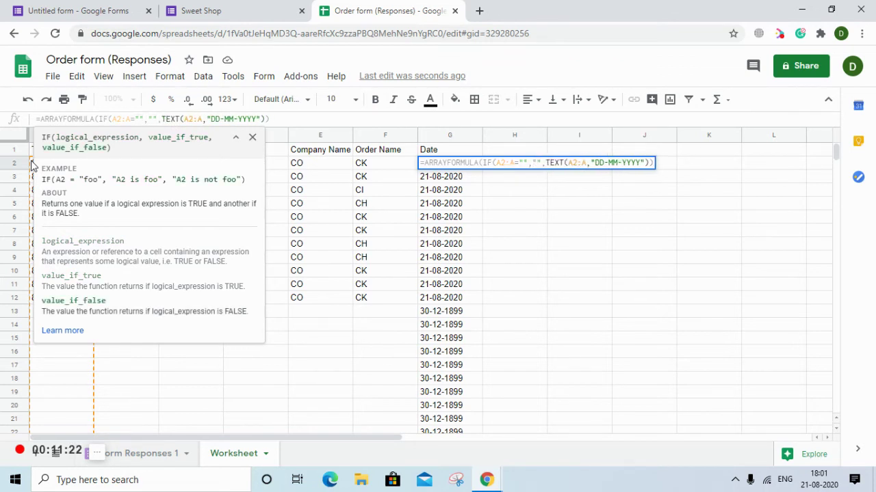
key(Return)
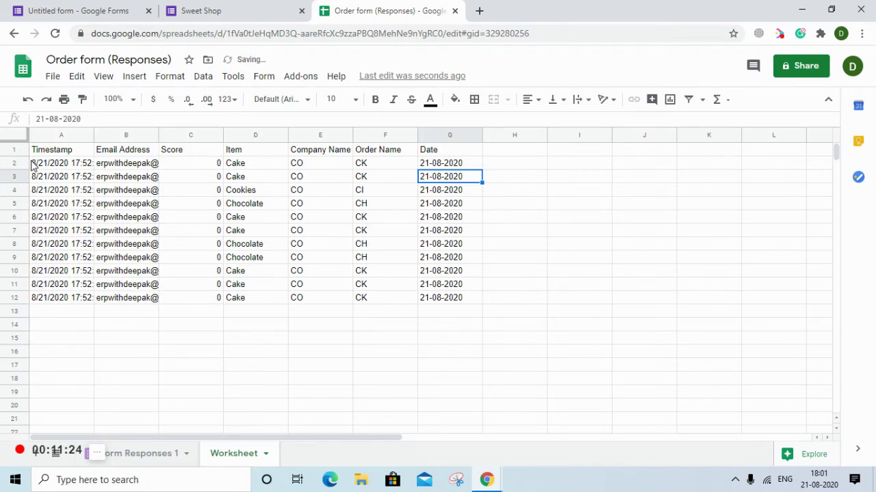
key(Up)
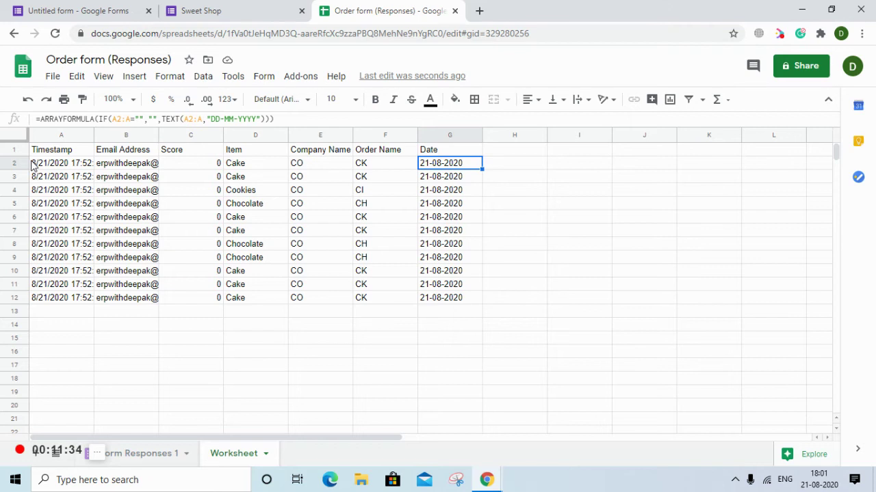
Step: Add the header "Sl. No." in H1, beside the Date column
key(Up)
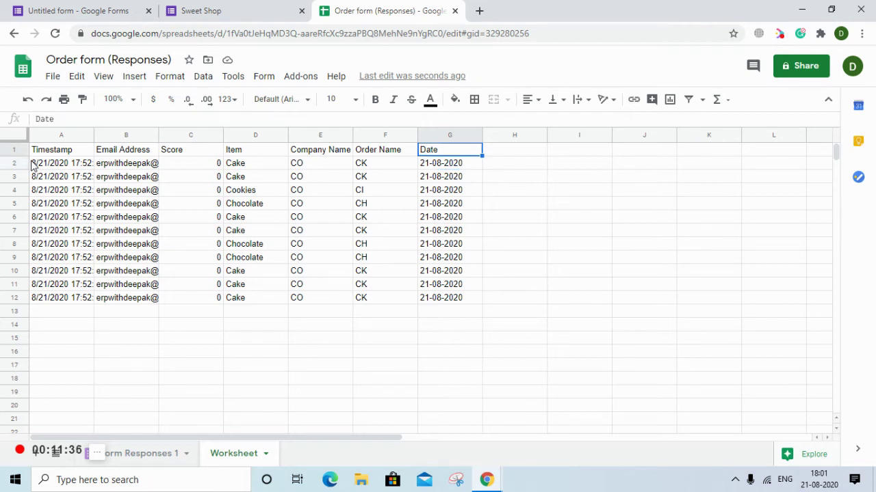
key(Right)
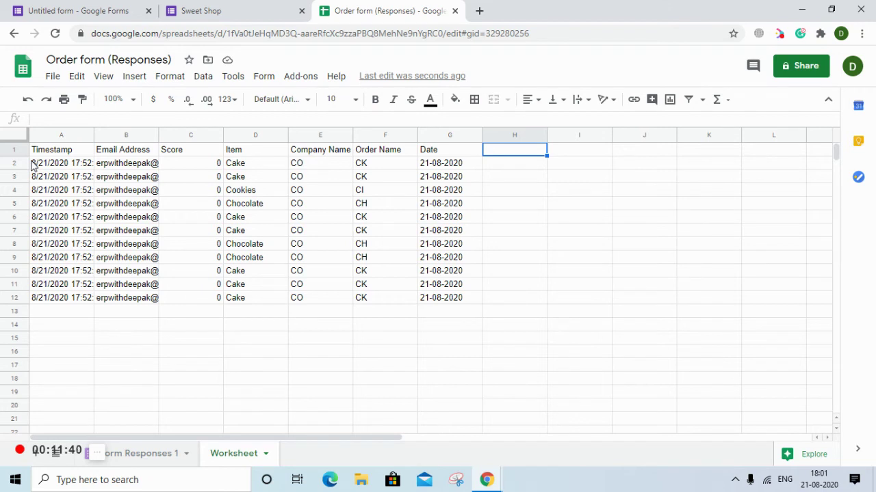
text(Sl. No.)
key(Return)
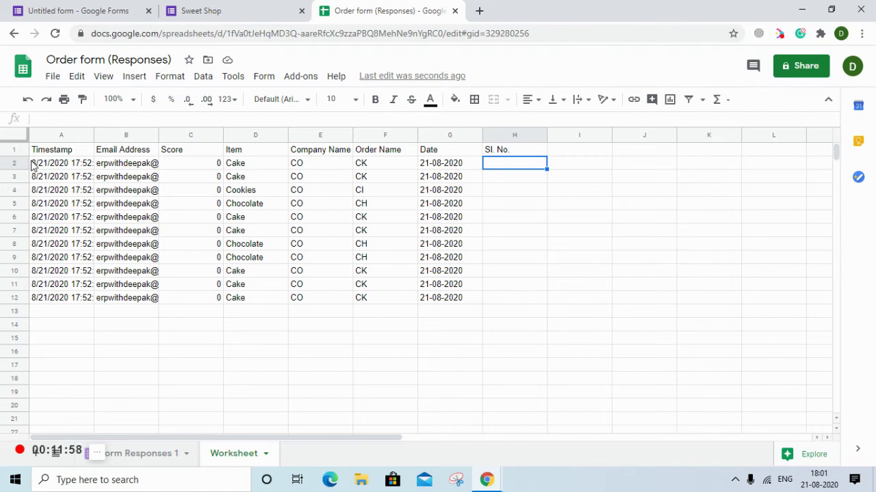
Step: Start an IF formula in H2 that returns "" when G2=""
text(=)
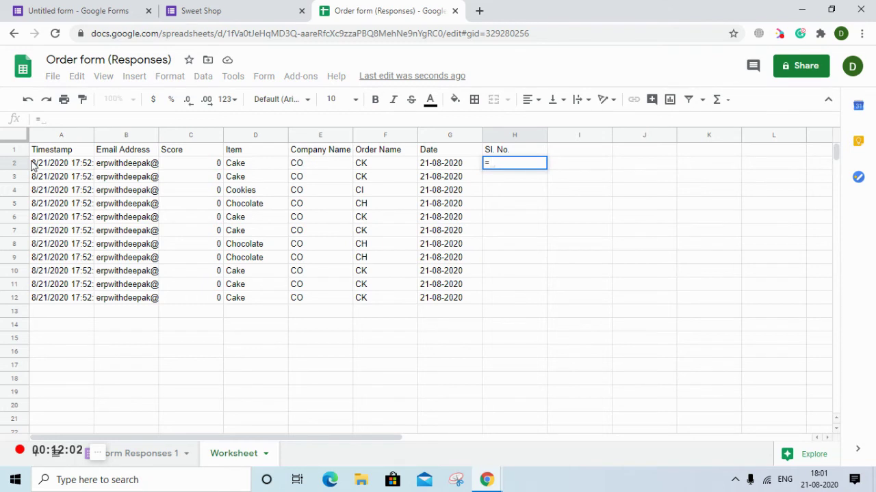
text(If)
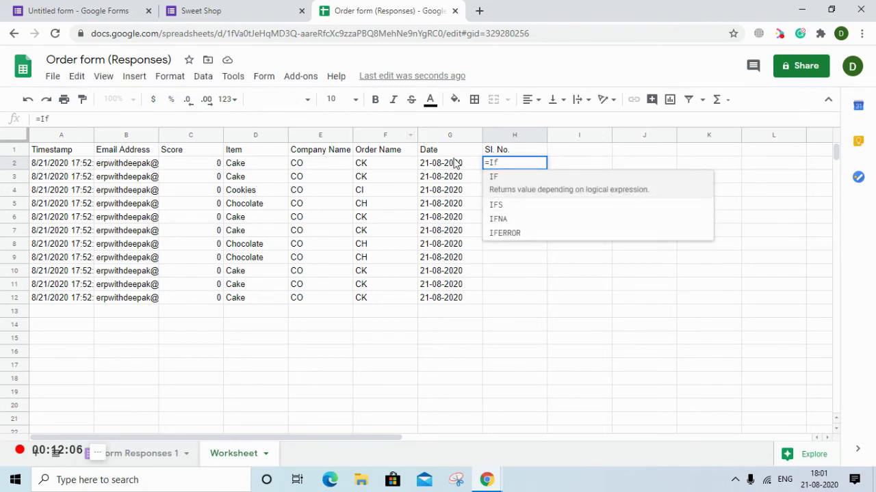
text(()
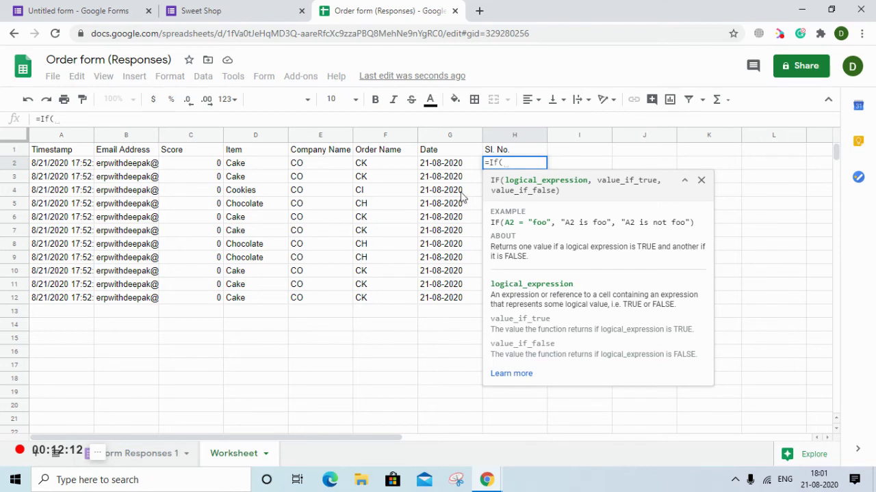
click(451, 166)
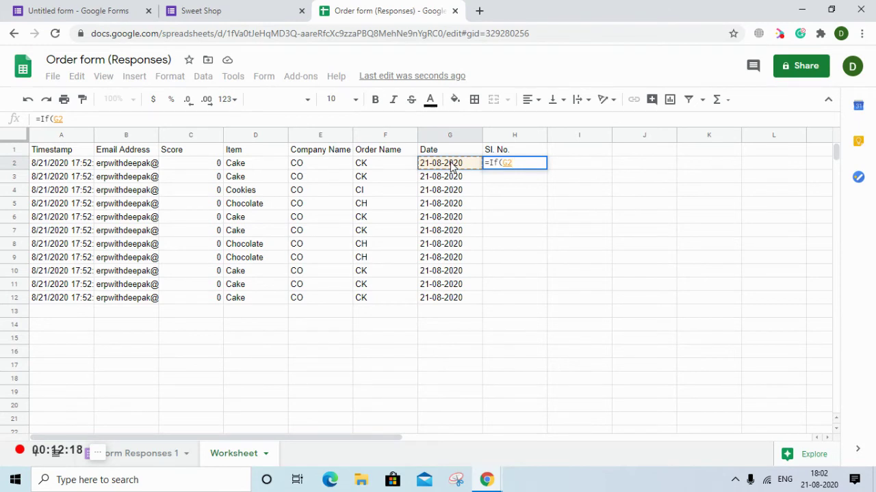
text(=)
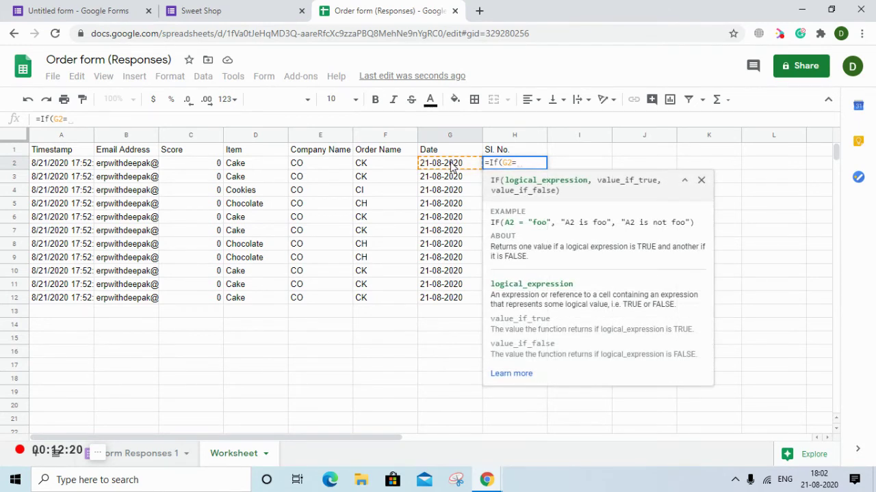
text("")
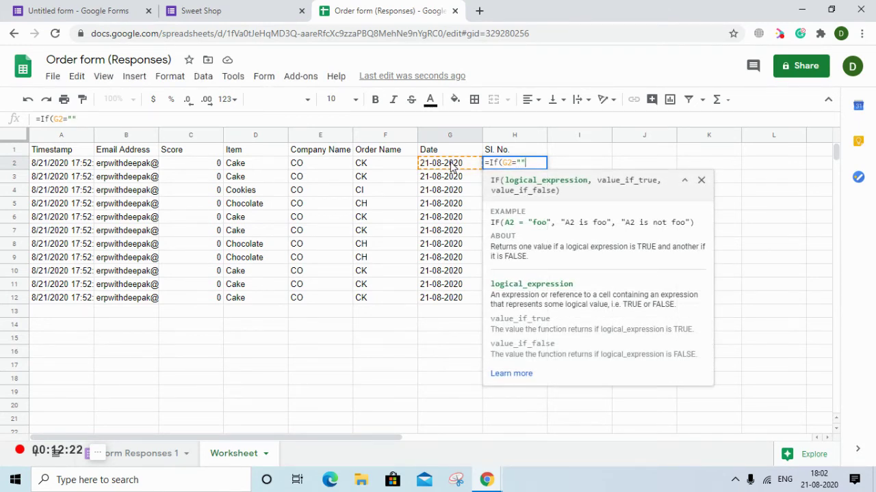
text(,"")
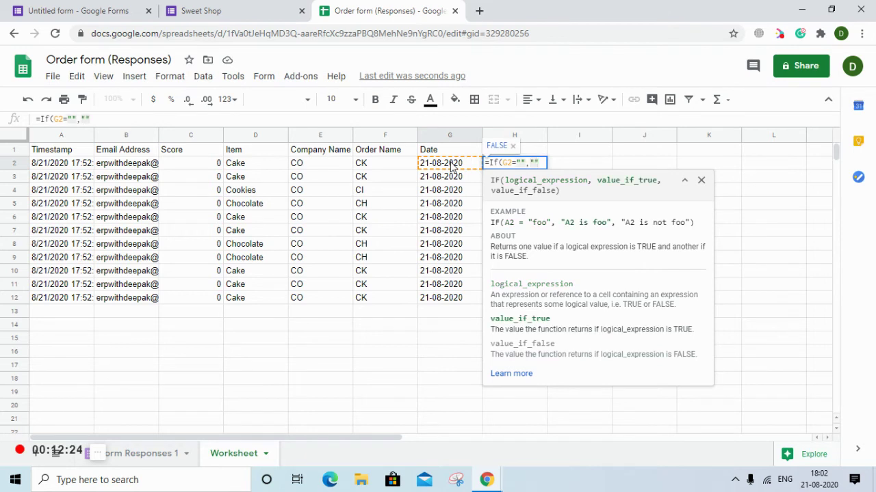
text(,)
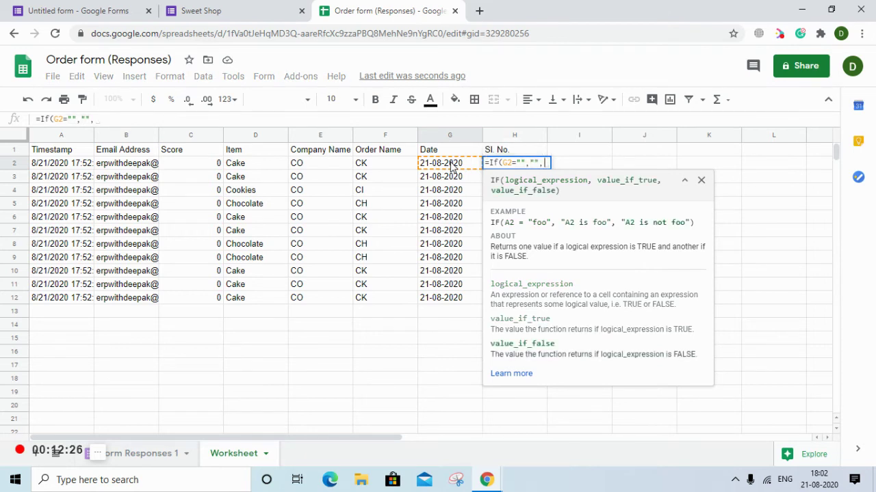
Step: Nest a second IF as the false value in H2, starting its condition with COUNTIF(G2:G2,G2)
text(IF()
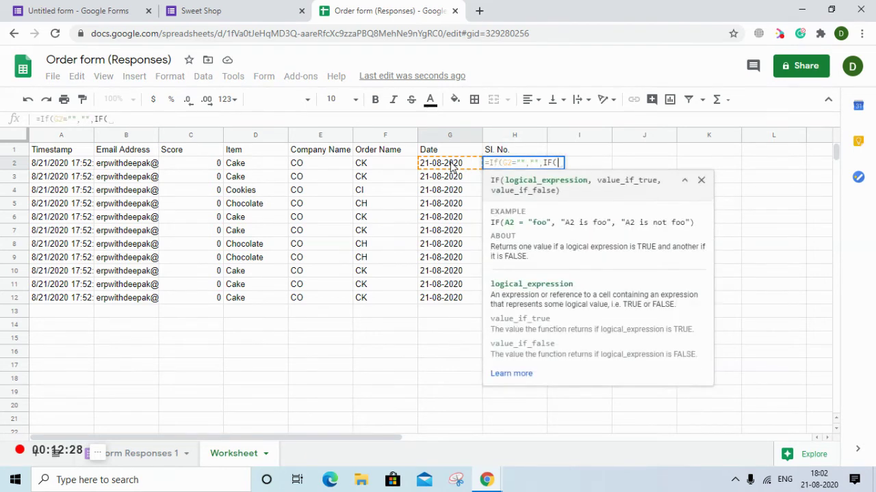
text(Countif)
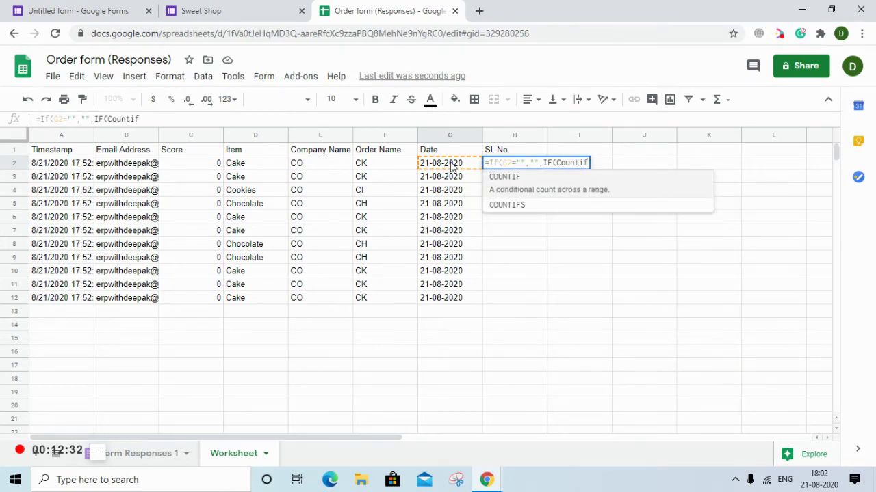
text(()
click(442, 165)
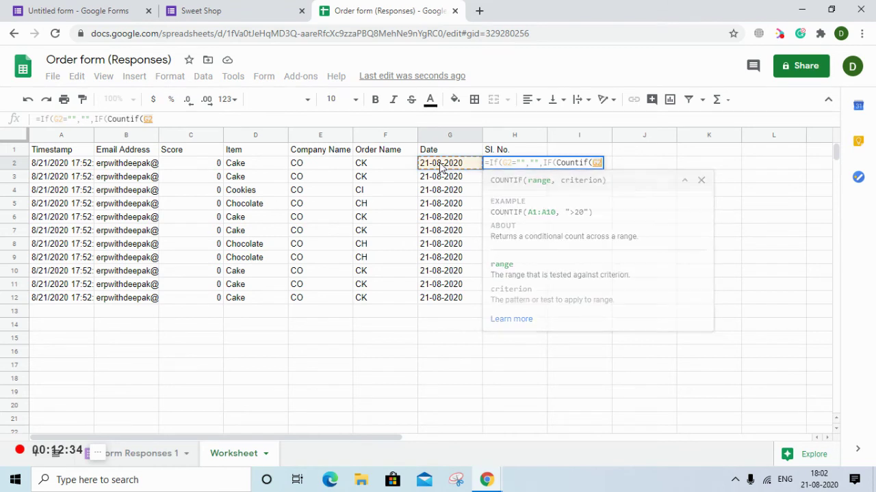
text(:G)
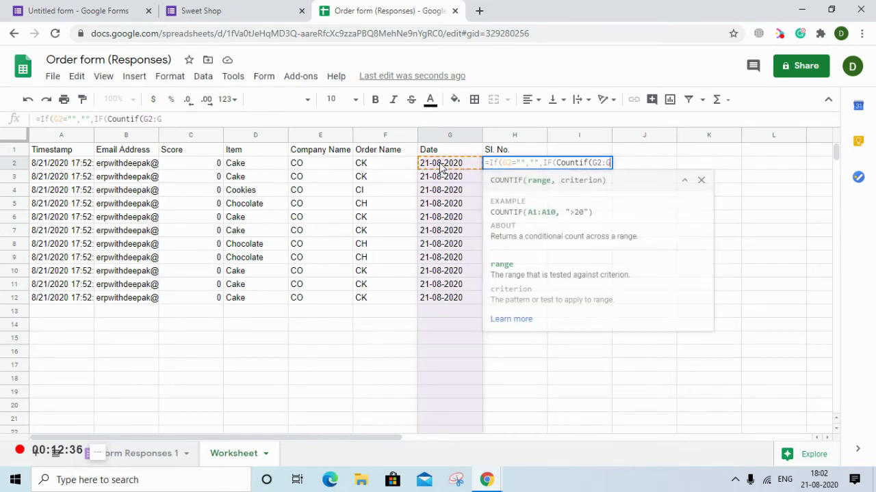
text(")
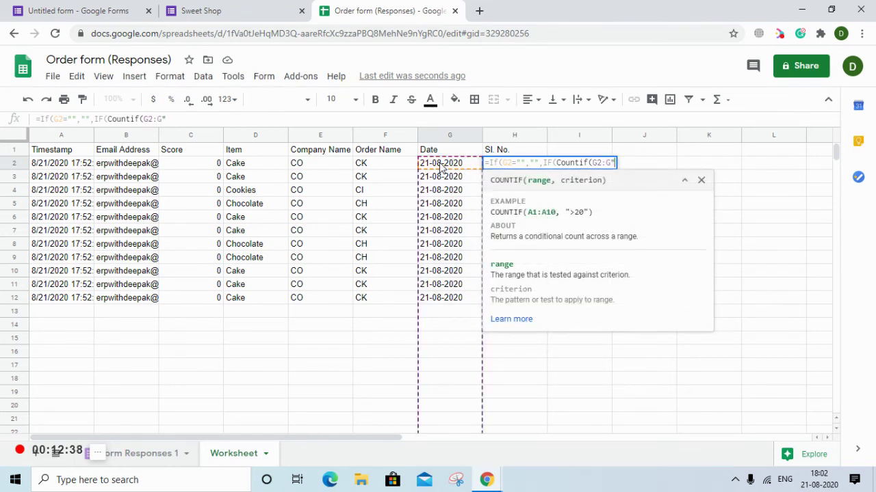
key(BackSpace)
text(2<)
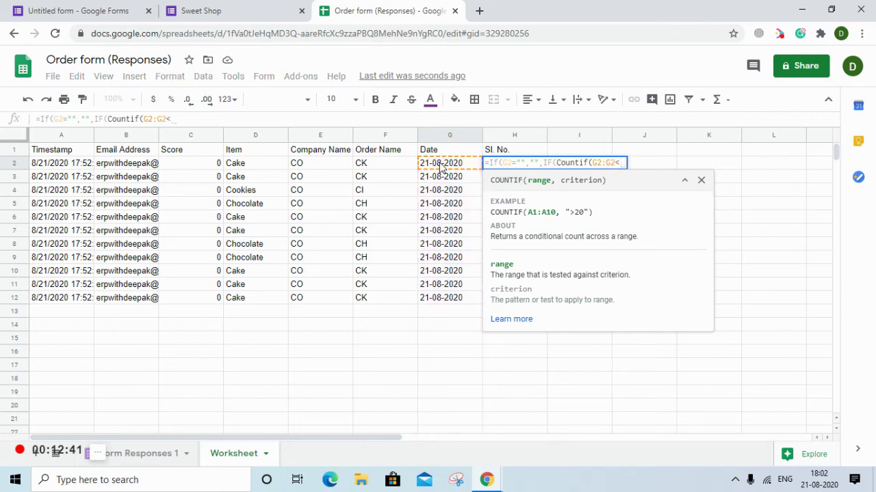
key(BackSpace)
text(,G)
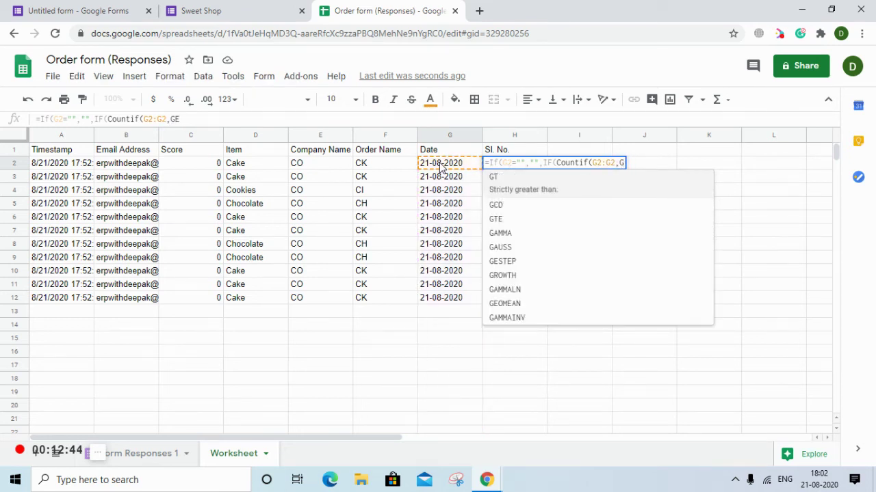
text(2)
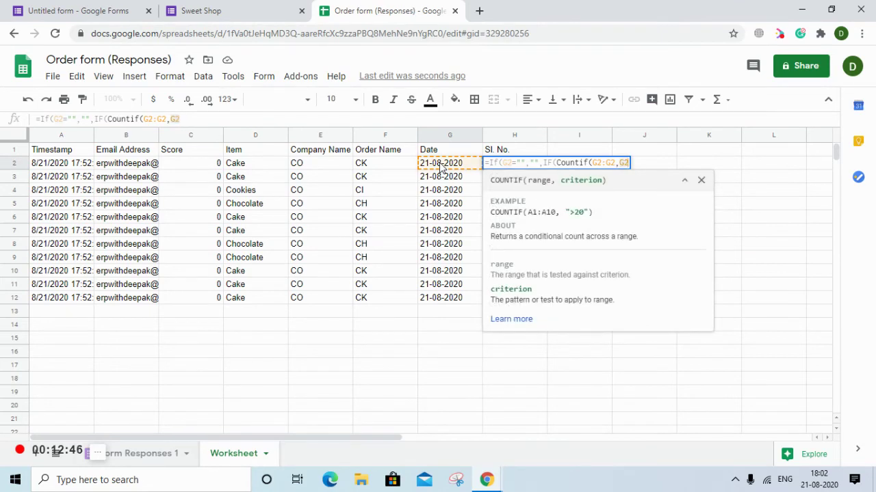
text())
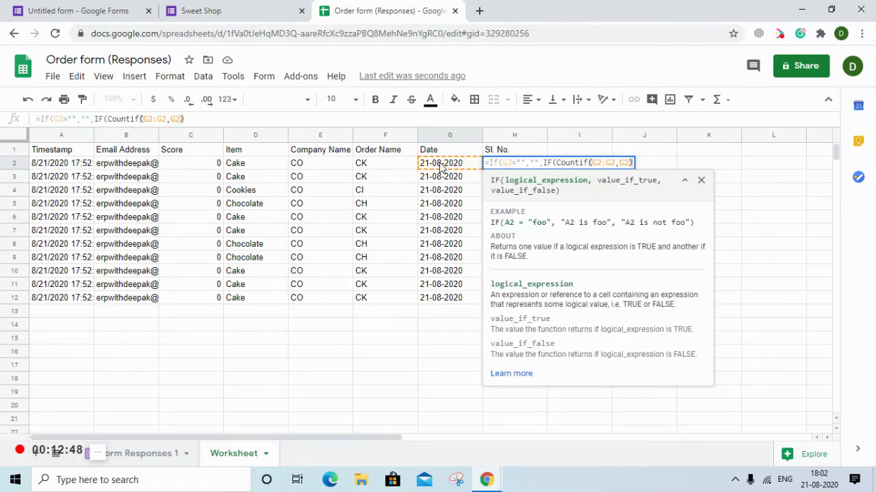
Step: Anchor the COUNTIF references in H2 so they read $G$2:$G2,$G2
click(597, 163)
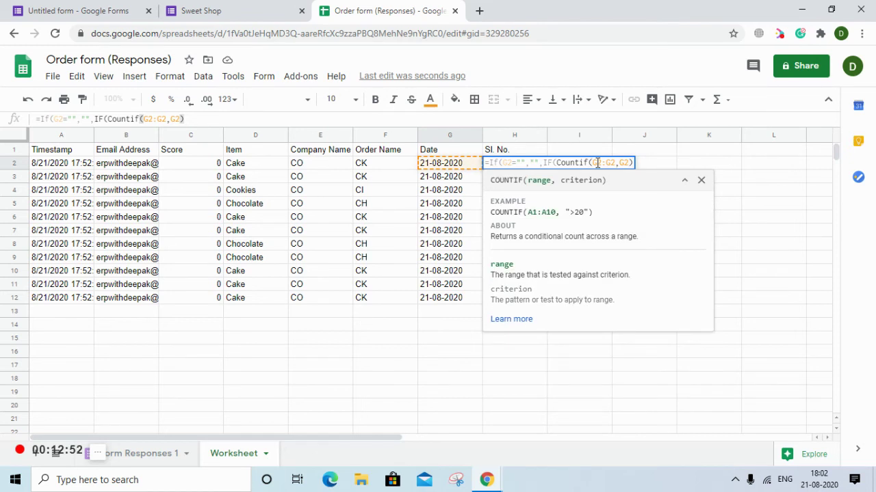
key(Left)
text($)
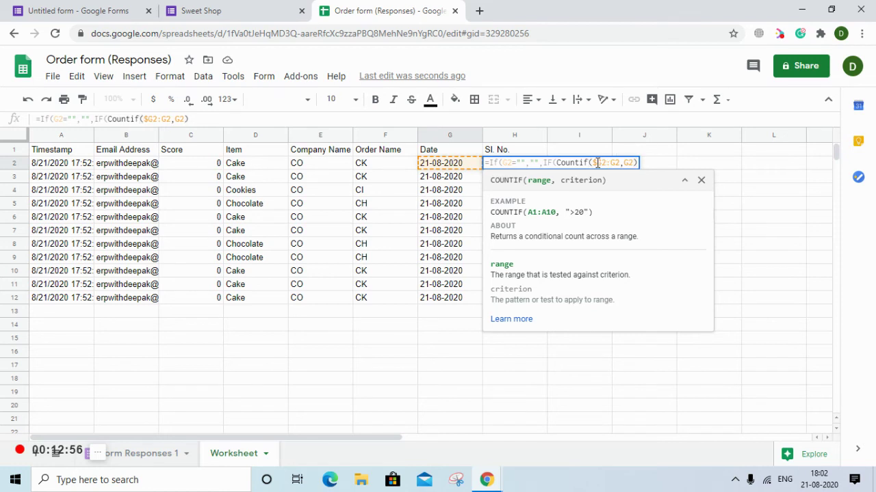
key(Right)
text($)
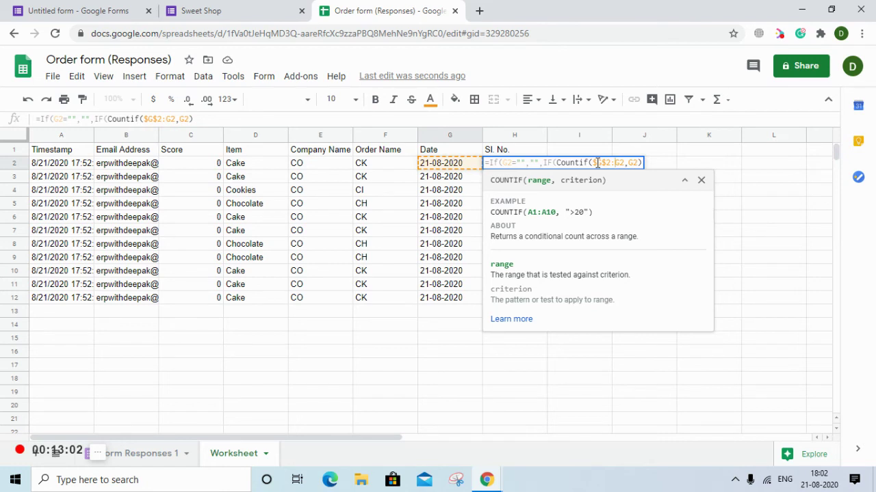
text($)
key(Right)
key(Right)
key(Right)
text($)
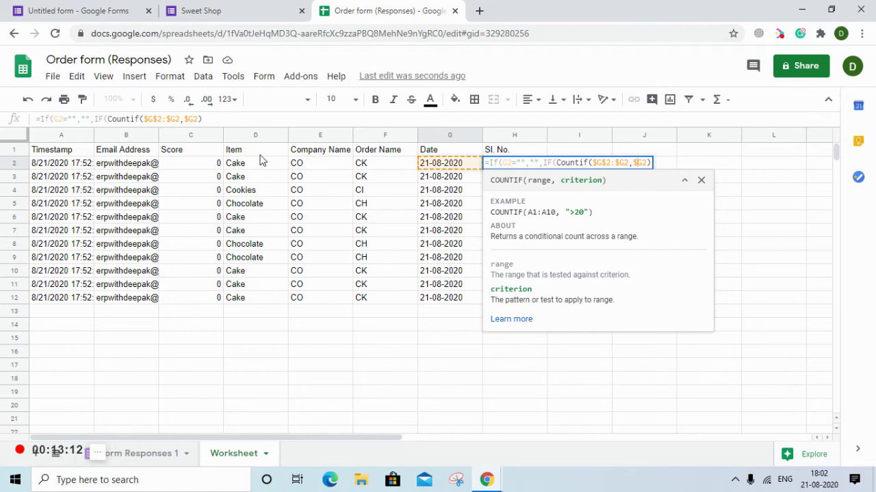
Step: Complete the nested IF's condition with <10 and begin its true value with the text "000"
click(237, 119)
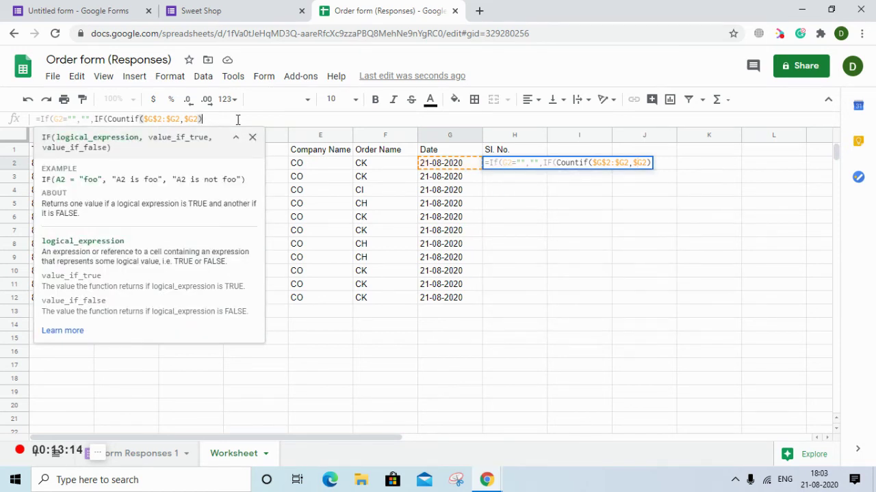
text(<)
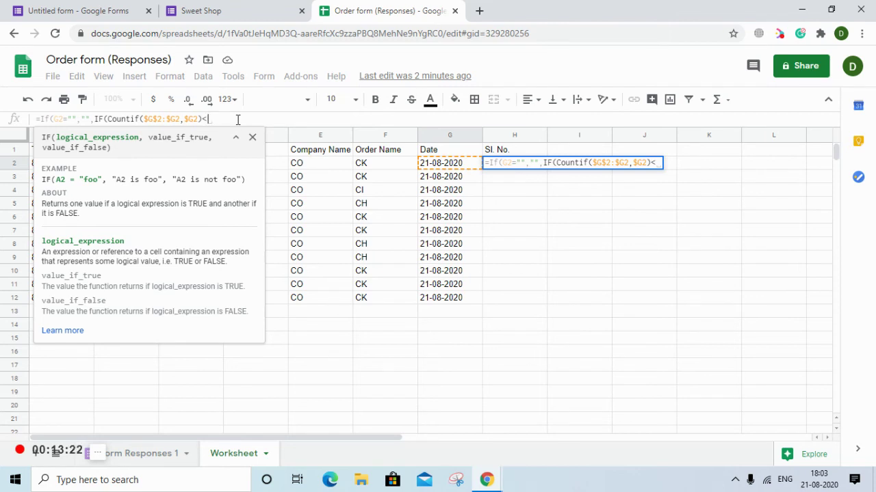
text(10)
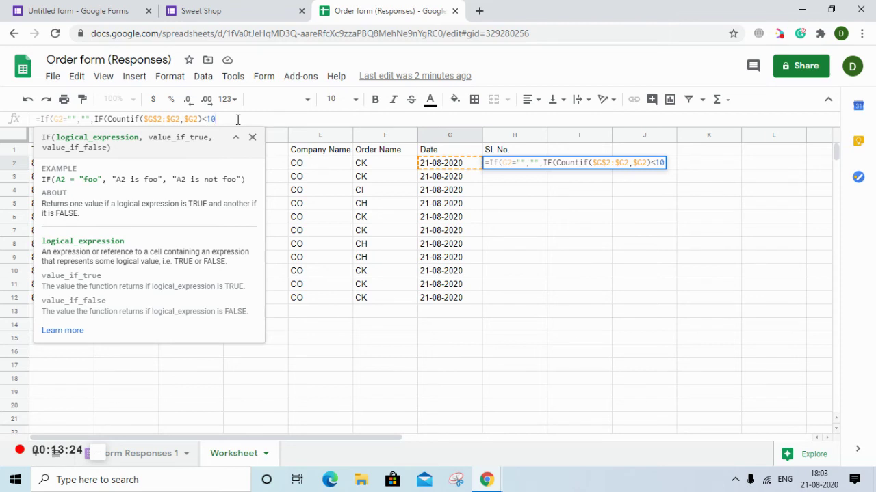
text(,)
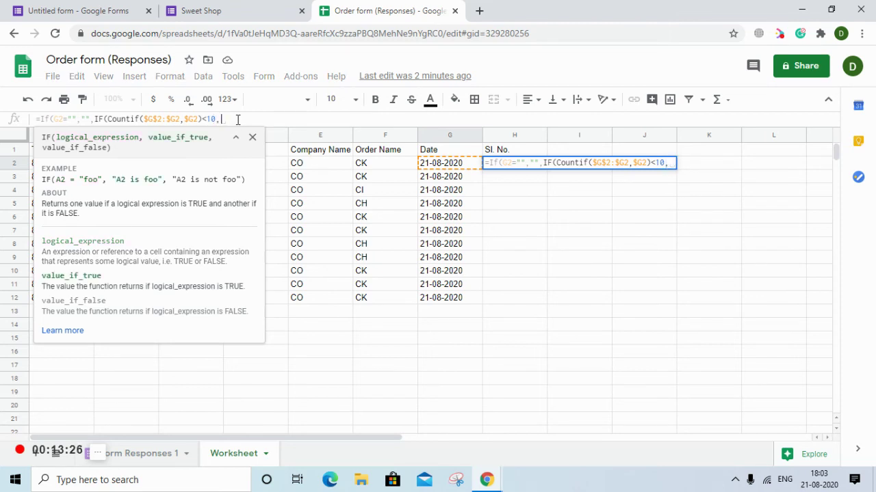
text(")
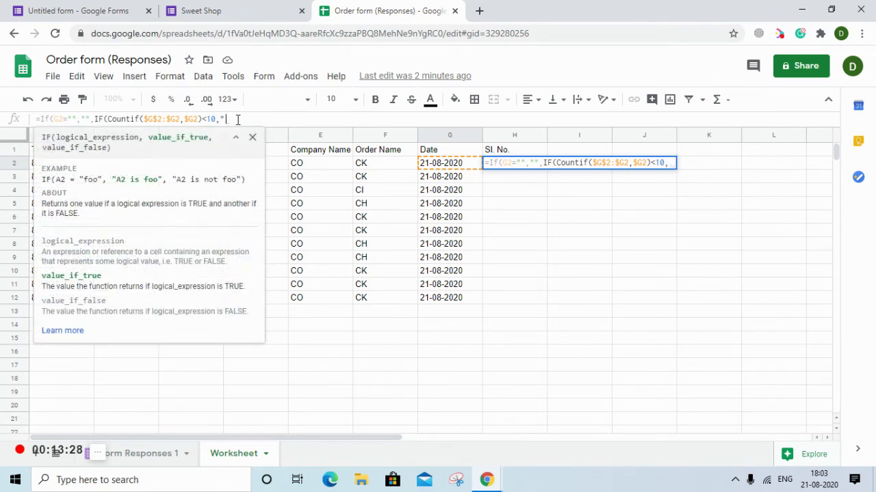
text(1)
key(BackSpace)
text(000)
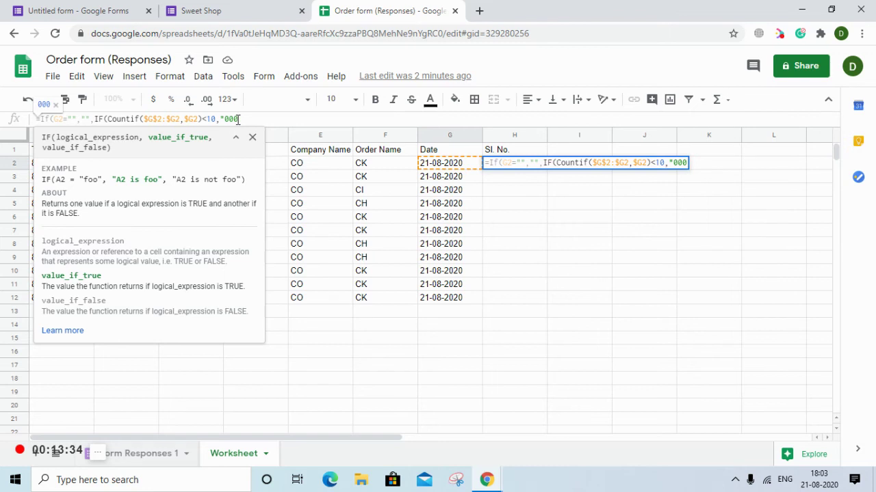
text(")
Step: Join the "000" prefix with & to COUNTIF, reusing the copied arguments ($G$2:$G2,$G2) from the condition
text(&Coun)
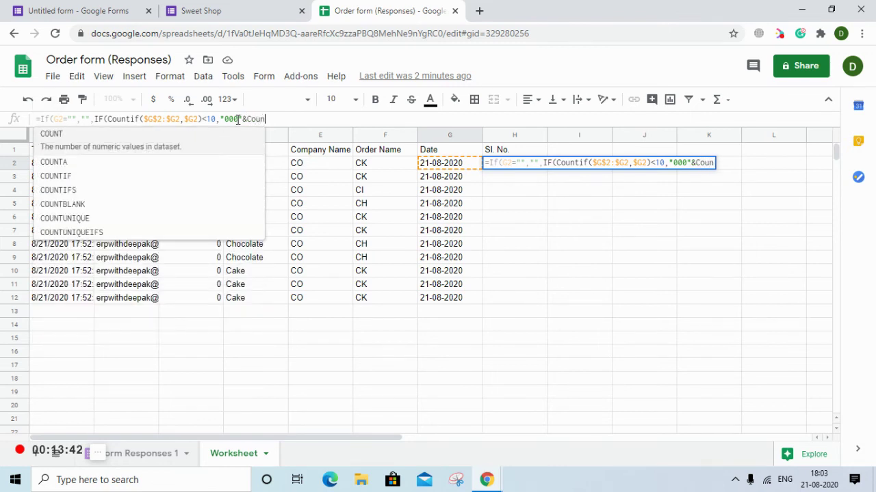
click(87, 167)
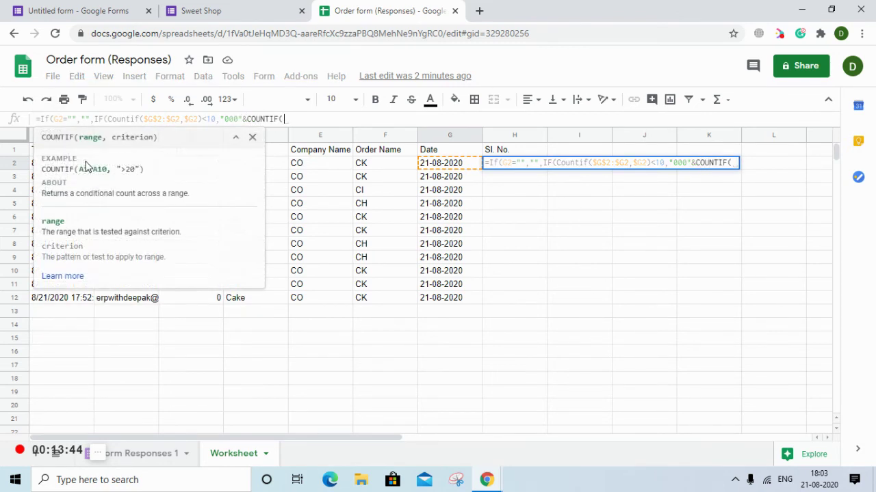
drag(203, 119, 140, 120)
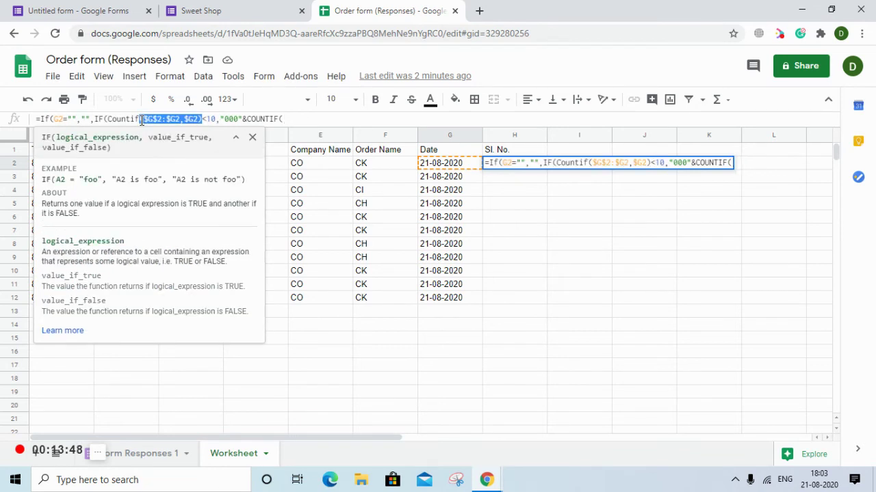
key(ctrl+c)
click(278, 117)
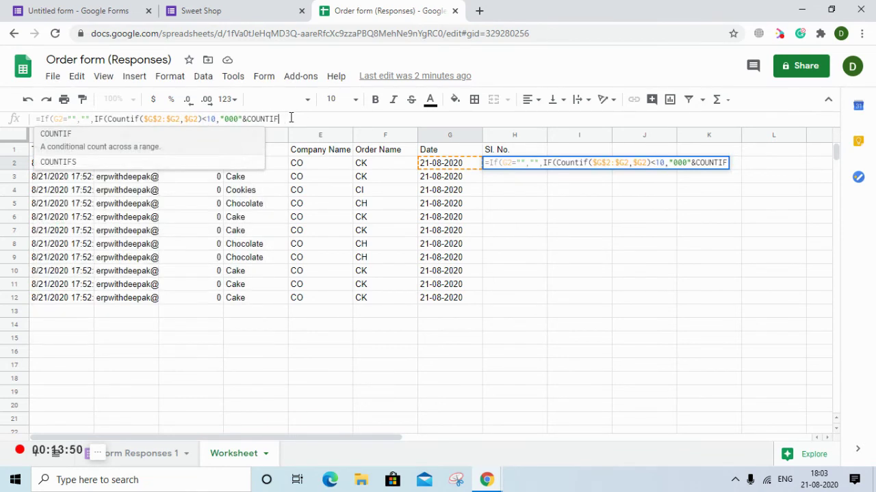
key(ctrl+v)
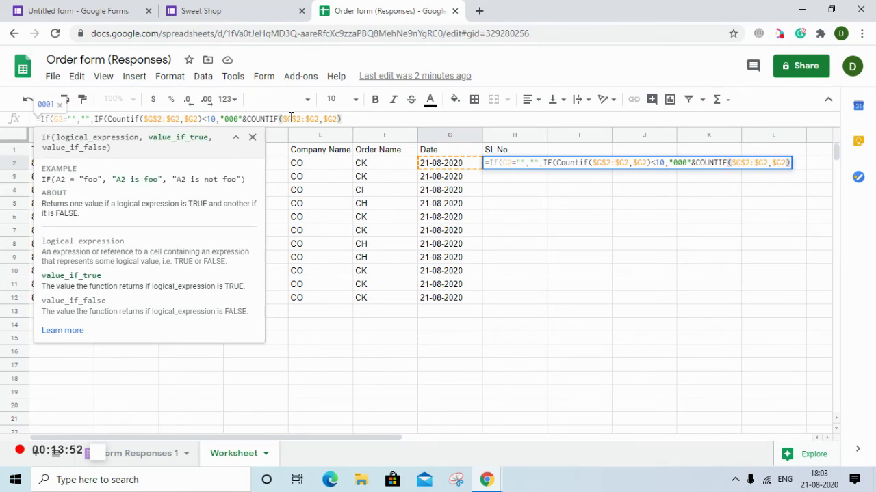
Step: Add a copy of the IF(COUNTIF) block in H2 as its own false value, changed to <100 with the prefix "00"
text(,)
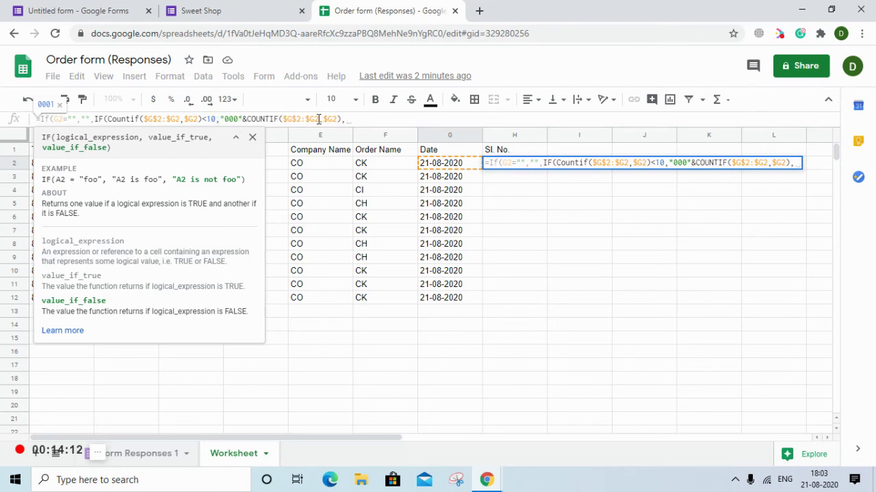
drag(341, 119, 94, 119)
click(368, 118)
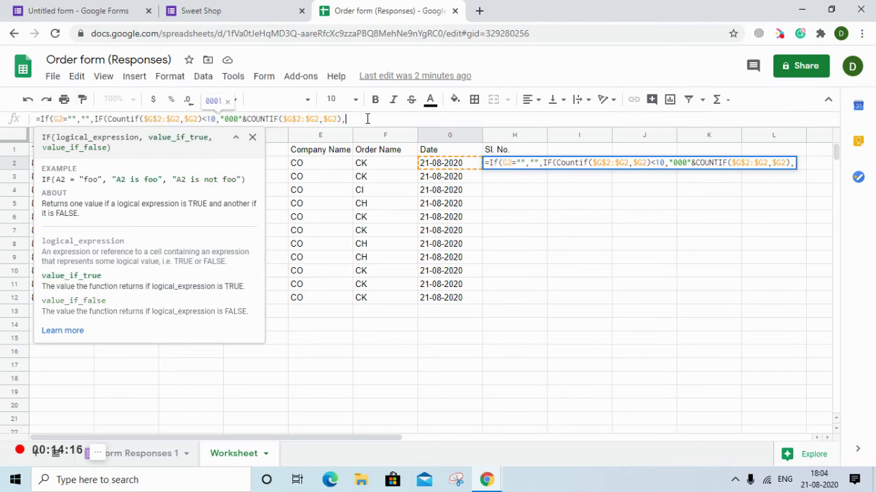
key(ctrl+v)
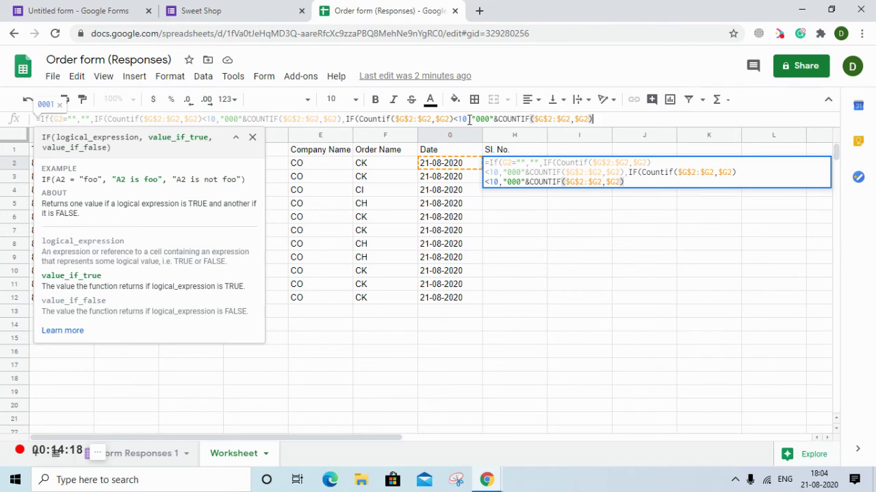
click(467, 119)
text(0)
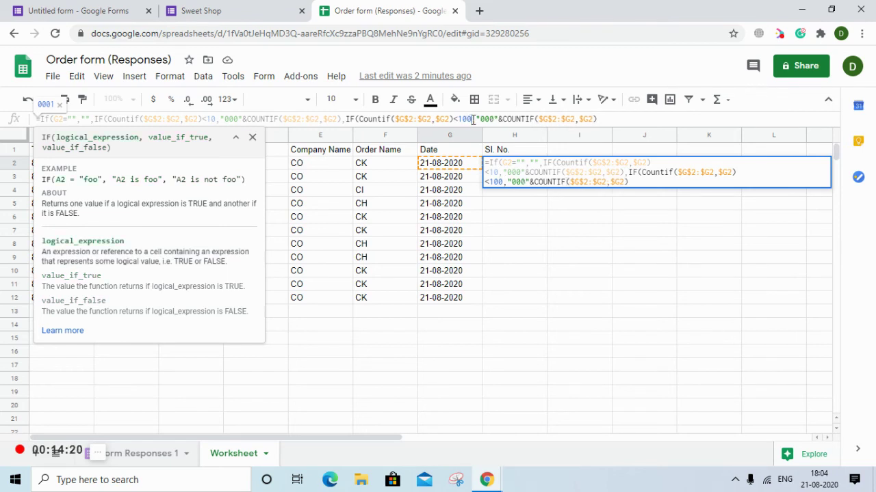
click(494, 119)
key(BackSpace)
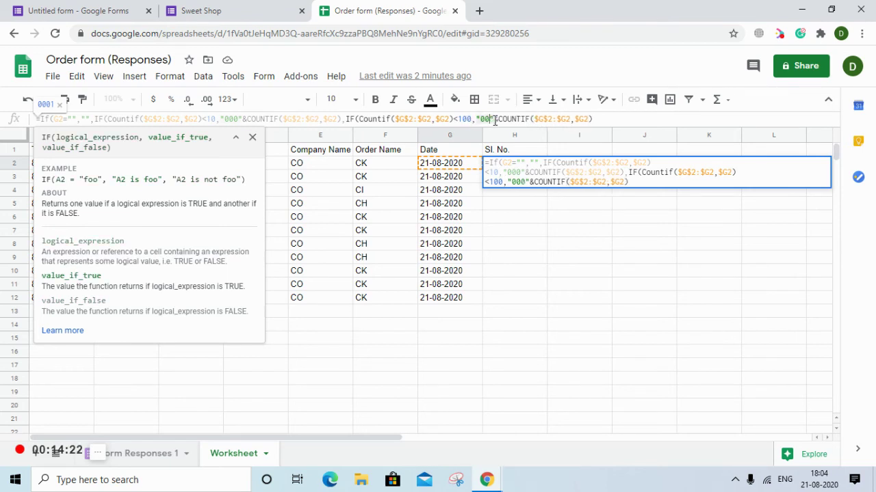
Step: Nest a third copy of the IF block in H2 with the condition <1000 and prefix "0", and enter the completed formula
click(598, 120)
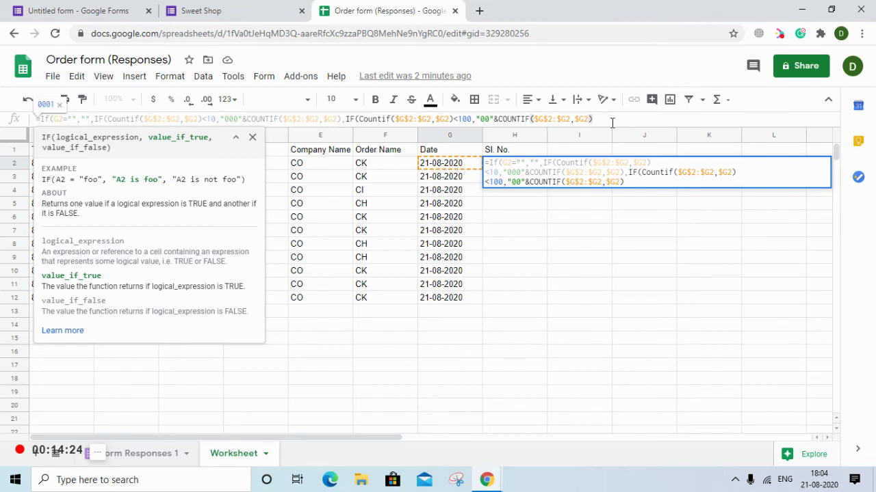
key(ctrl+v)
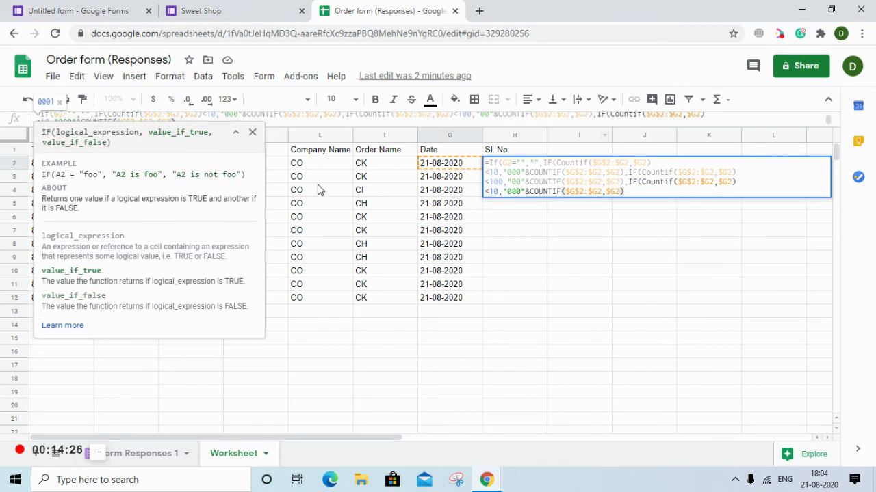
drag(14, 125, 13, 151)
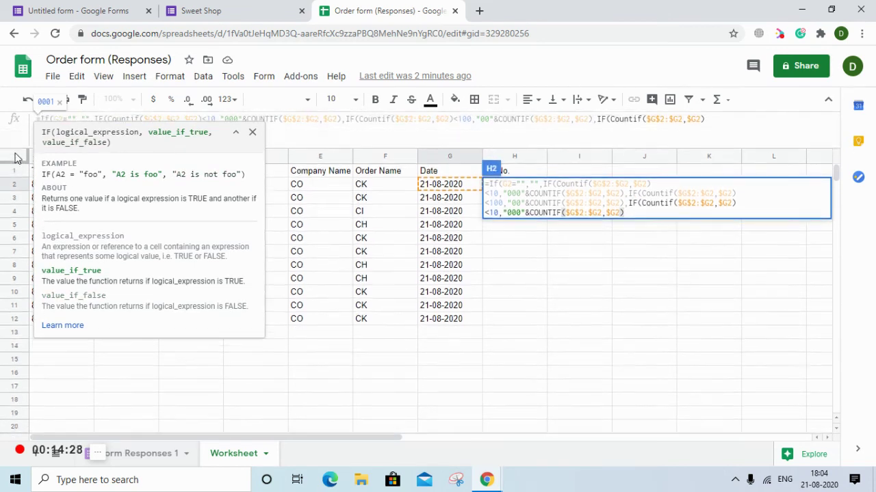
click(252, 134)
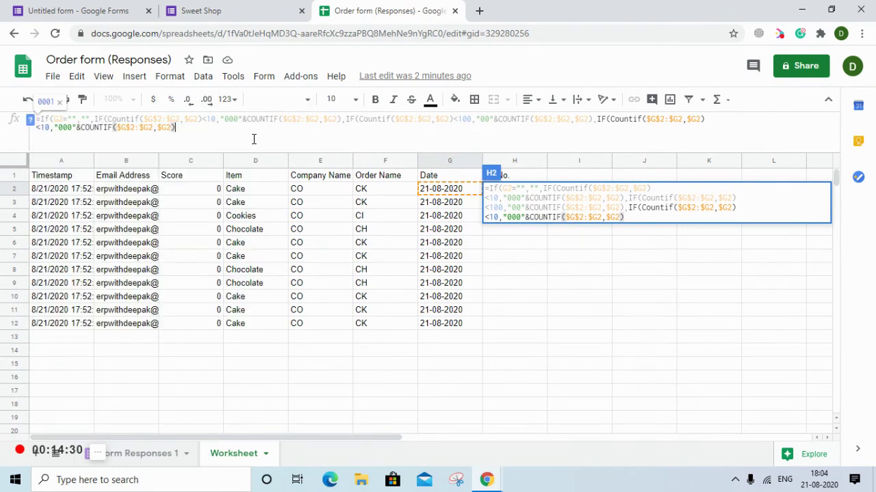
click(49, 130)
text(00)
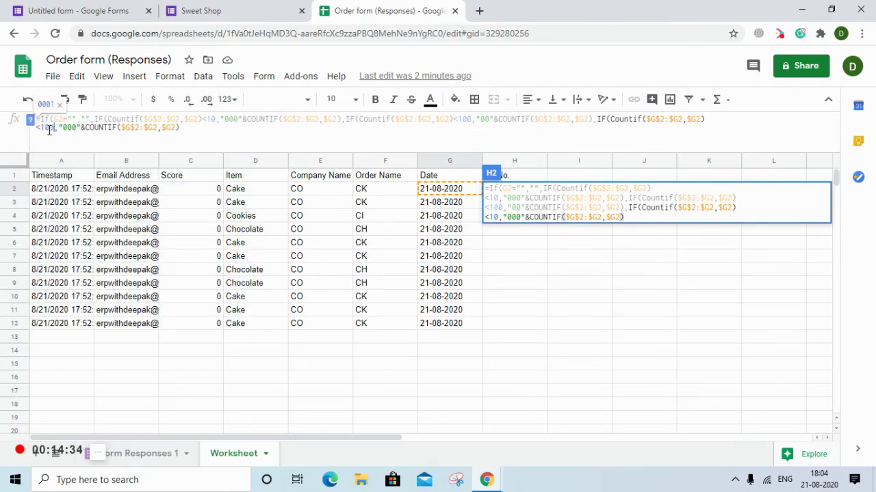
double_click(77, 129)
text(0)
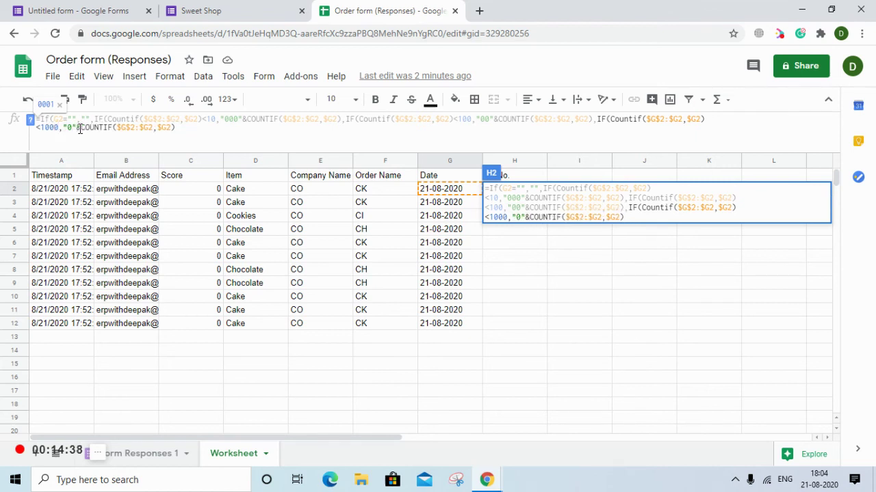
click(200, 126)
key(Return)
key(Up)
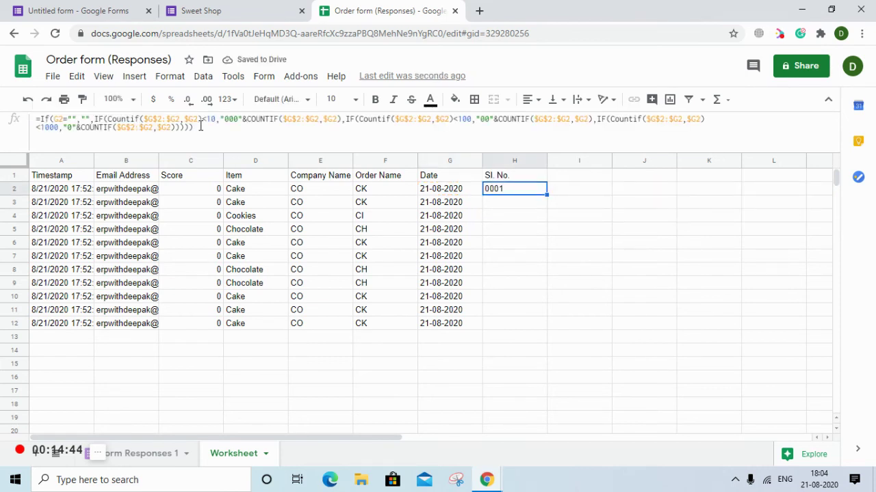
Step: Copy the Sl. No. formula from H2 down the rest of column H, from H3 to H1000
key(ctrl+c)
key(Down)
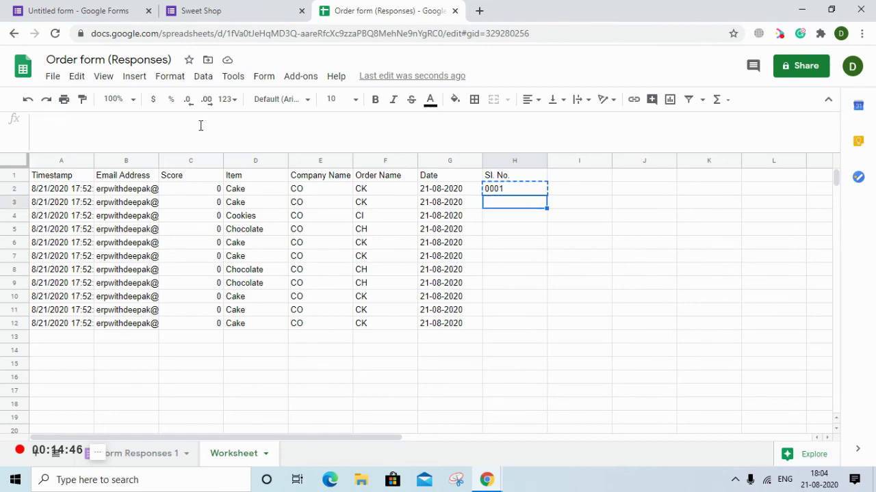
key(ctrl+shift+Down)
key(ctrl+v)
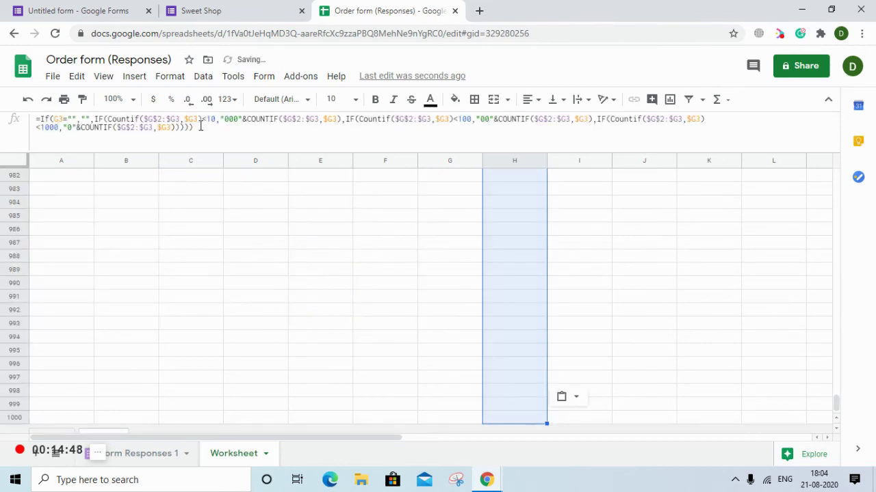
Step: Check the Sl. No. values and adjacent dates down to the last response row and back up to the header
key(ctrl+Up)
key(Down)
key(Down)
key(Down)
key(Down)
key(Down)
key(Down)
key(Down)
key(Down)
key(Down)
key(Down)
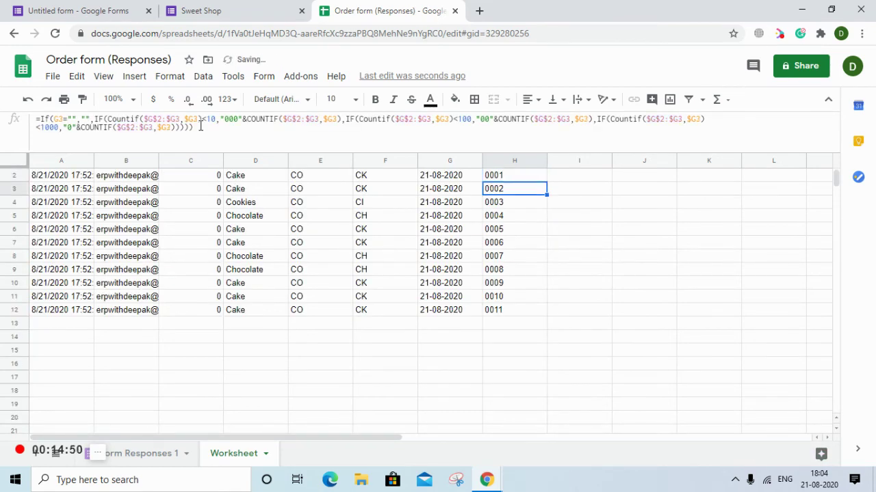
key(Left)
key(Right)
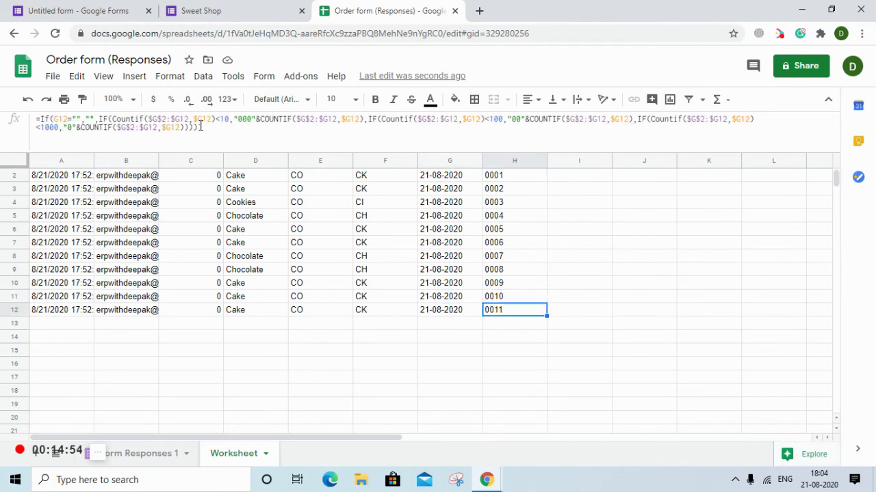
key(Left)
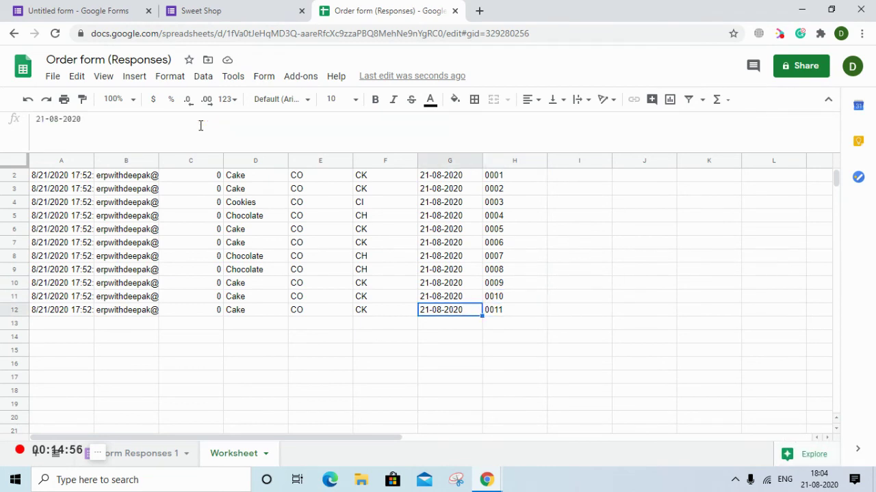
key(Down)
key(Right)
key(Up)
key(Up)
key(Up)
key(Up)
key(Up)
key(Up)
key(Up)
key(Up)
key(Up)
key(Up)
key(Up)
key(Up)
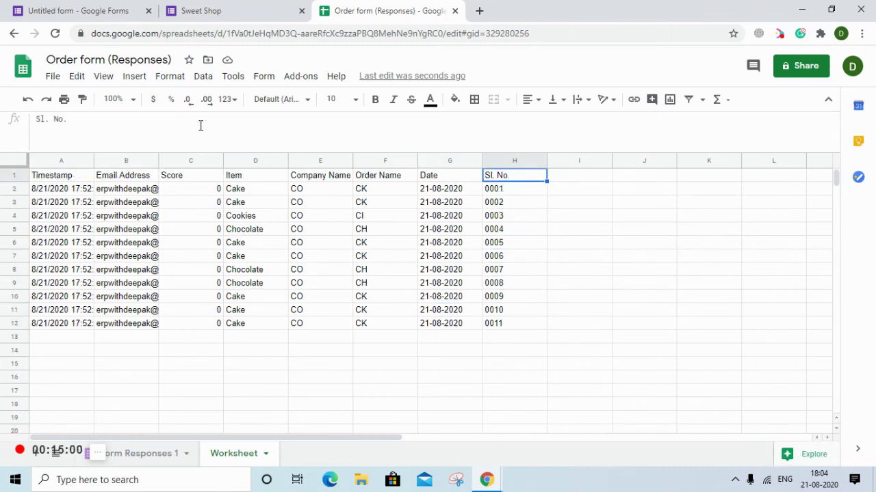
Step: Add the column header "Order number" in I1
key(Right)
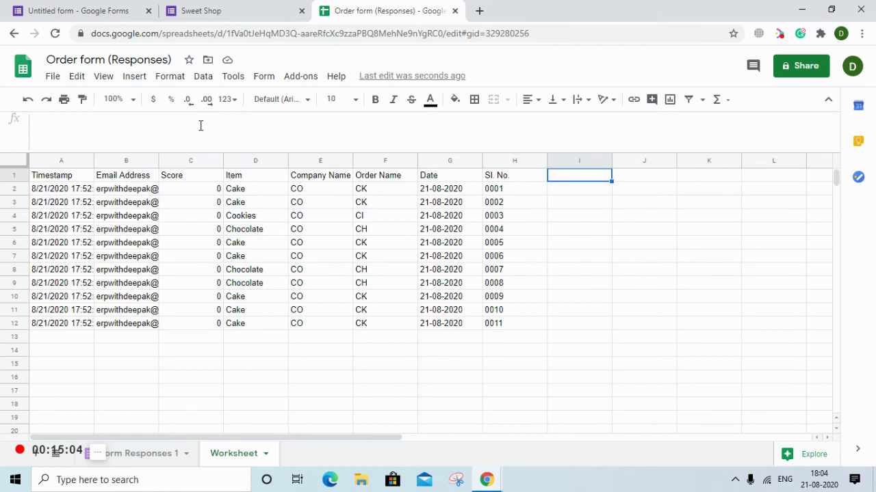
text(Order )
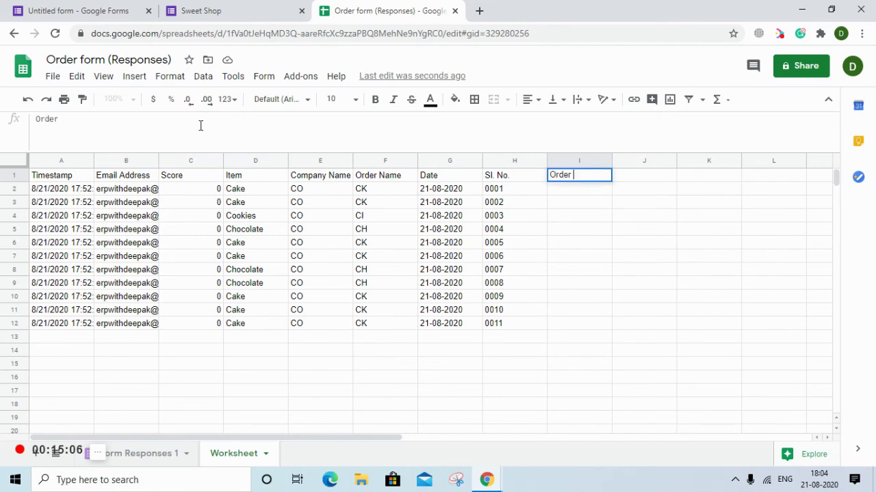
text(number)
key(Return)
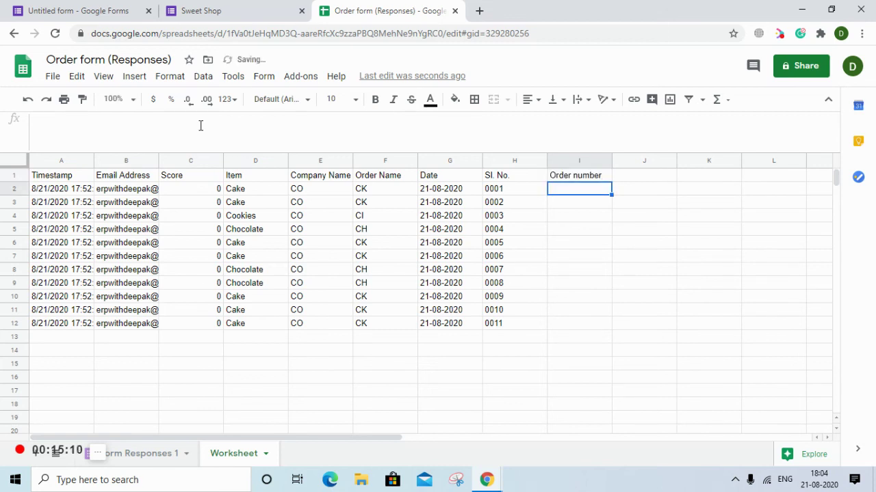
Step: Start a formula in I2 that joins the company code and order code with slashes: =E2&"/"&F2&"/"
text(=)
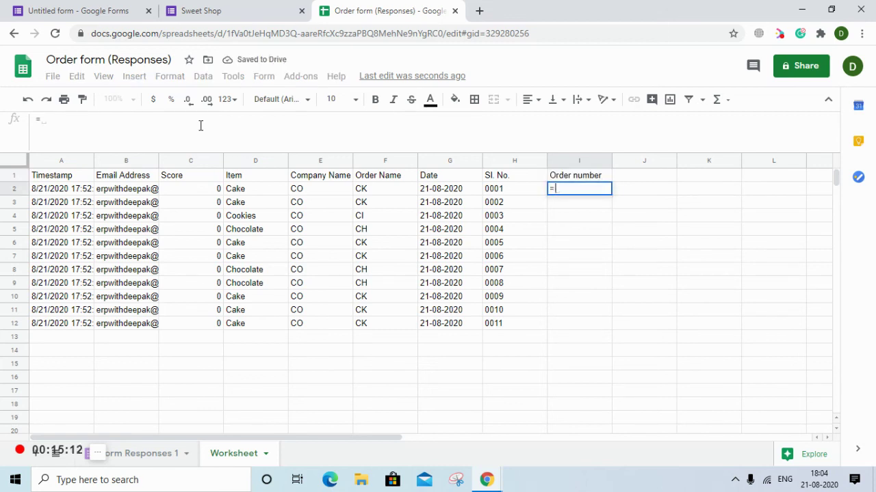
key(Left)
key(Left)
key(Left)
key(Left)
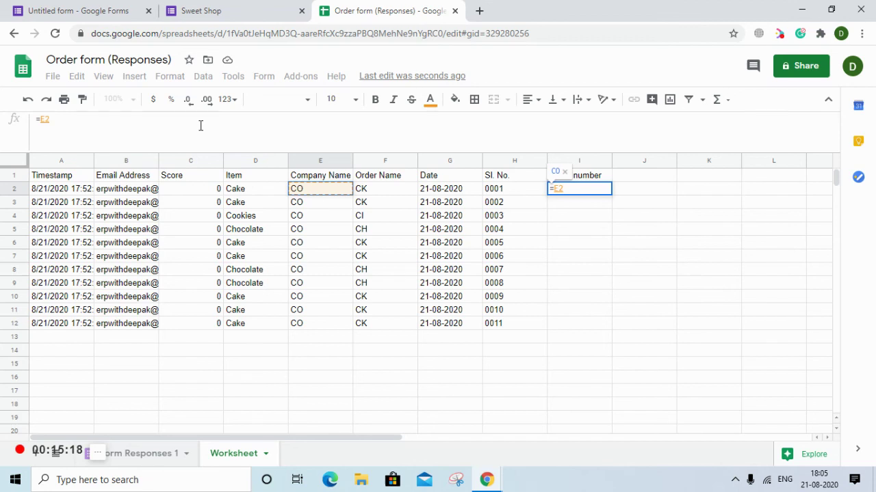
text(&)
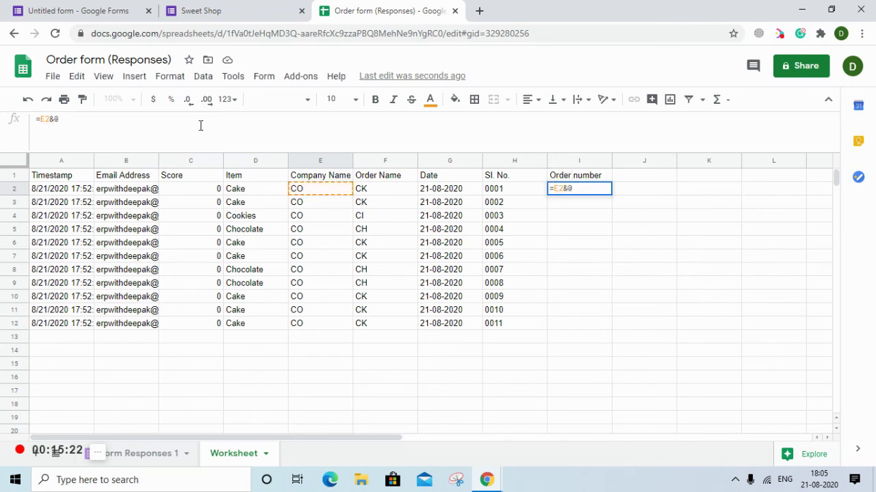
text(")
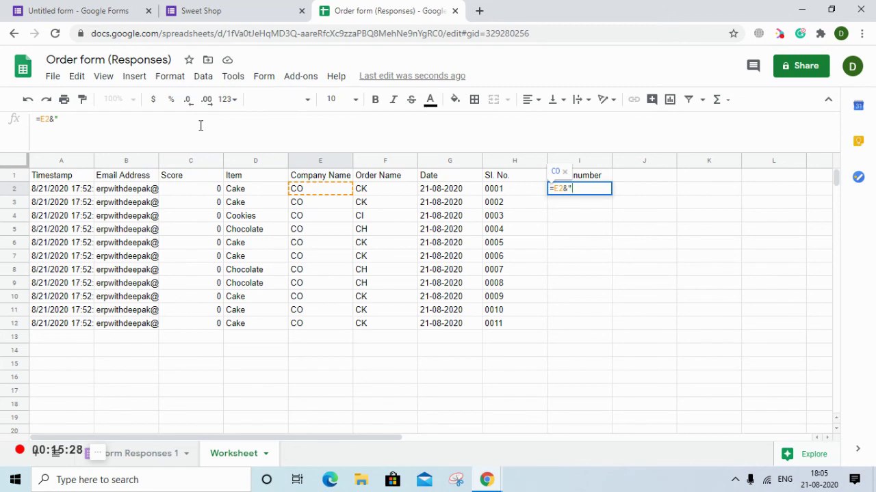
text(/"&)
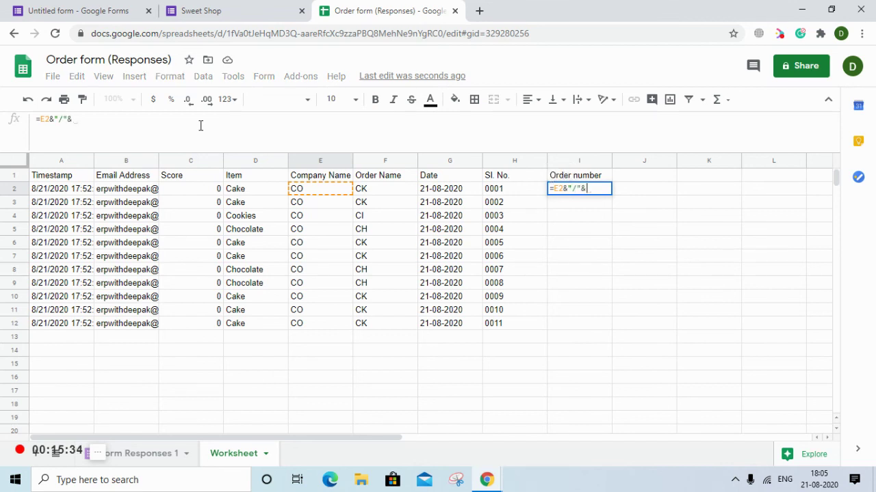
click(367, 193)
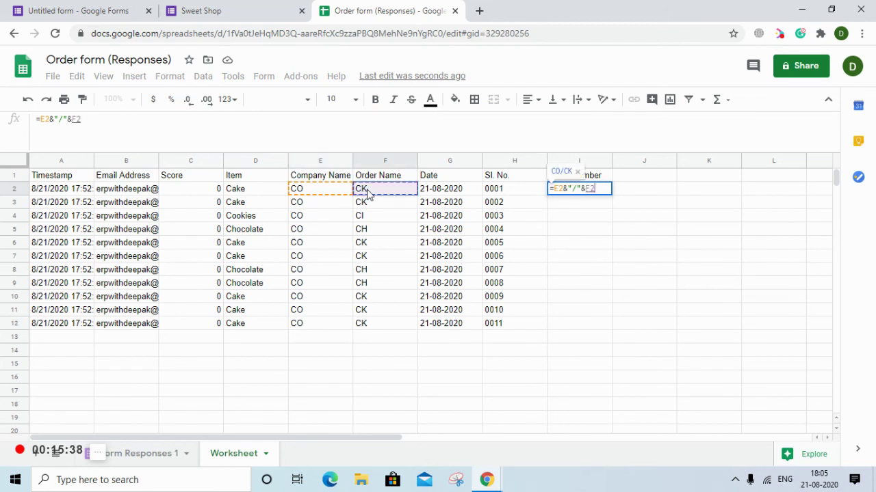
text(&"/")
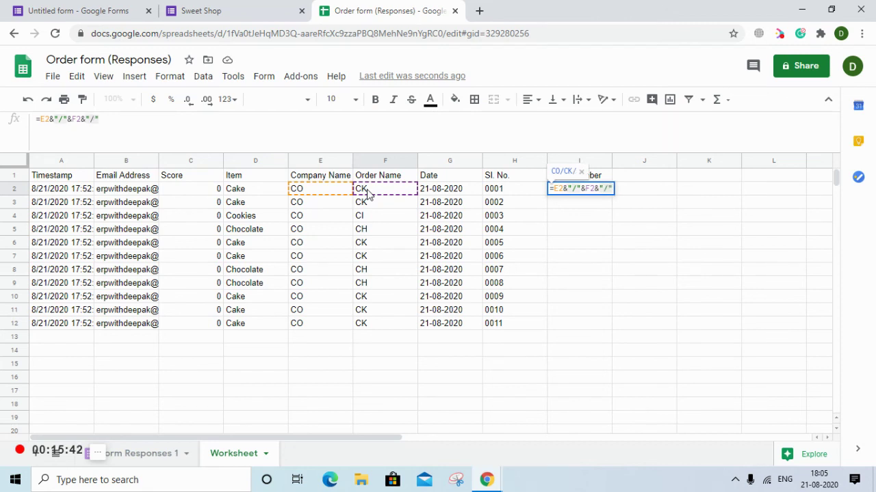
Step: Extend the I2 formula with the date and serial number by appending &G2&"/"&H2
text(&)
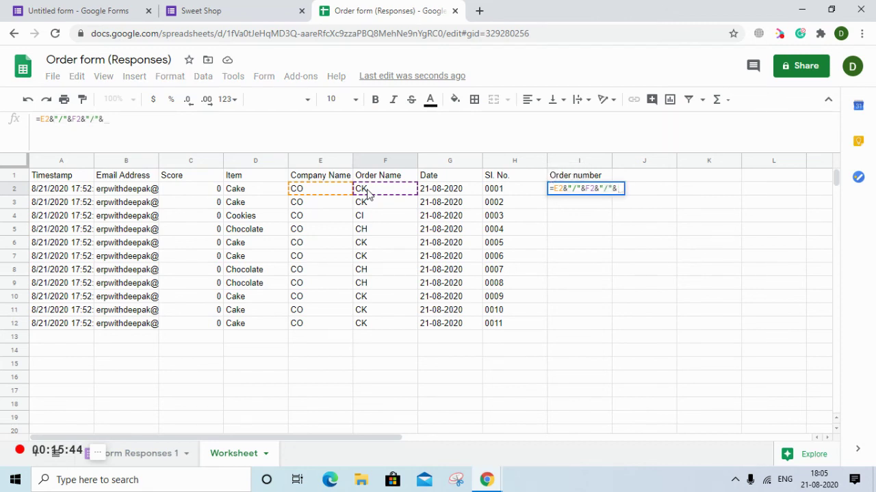
click(441, 196)
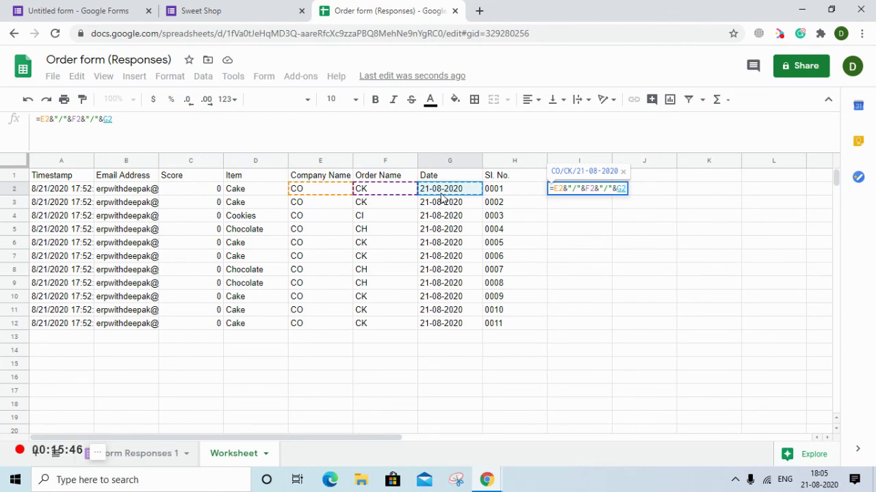
text(")
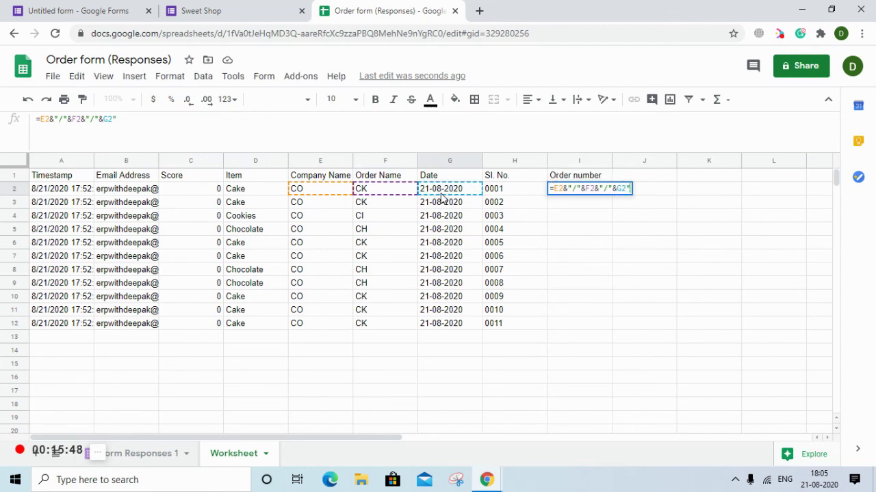
key(BackSpace)
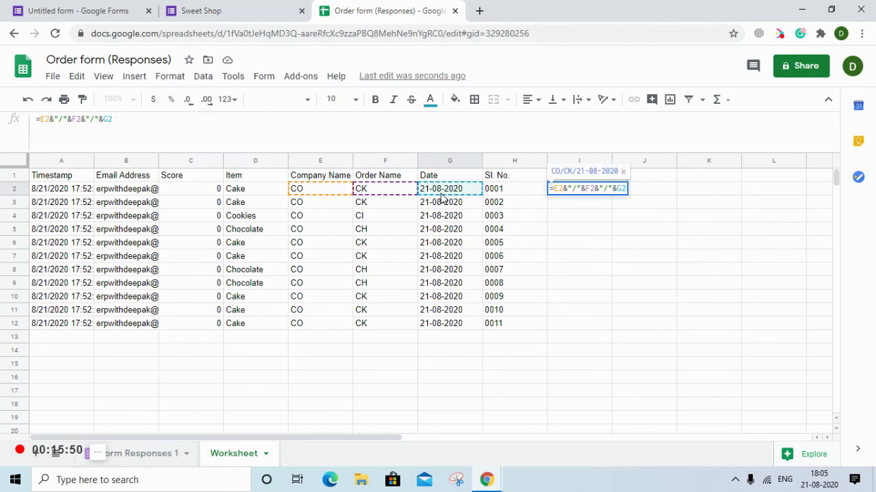
text(&)
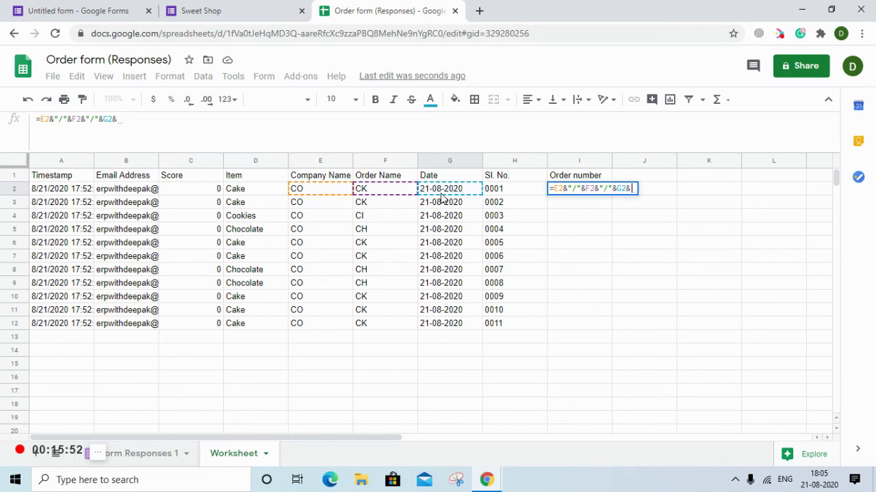
text("/")
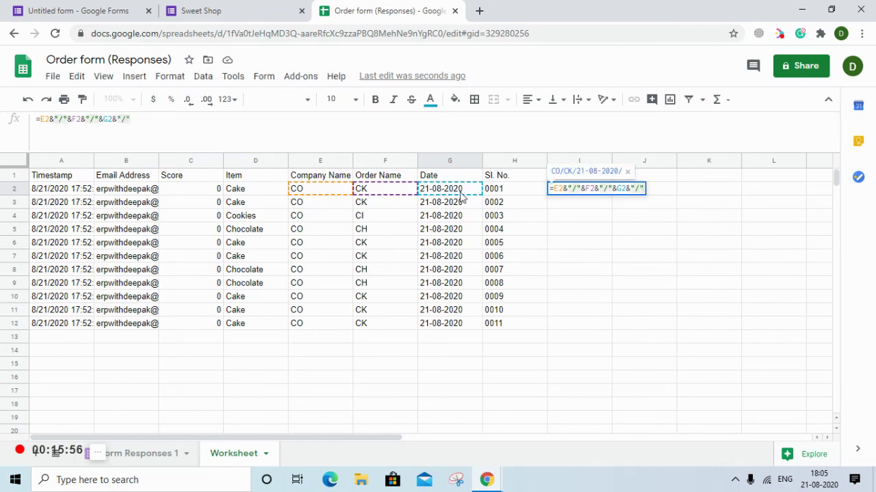
text(&)
click(504, 193)
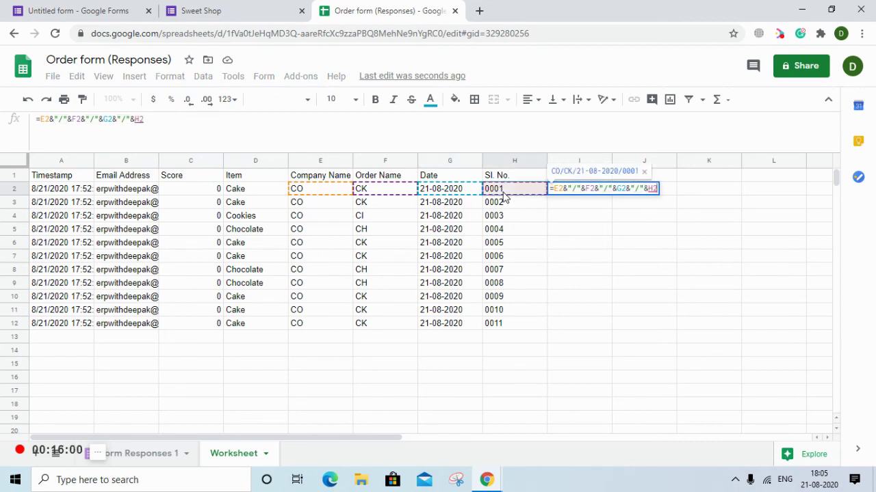
Step: Commit the order number formula =E2&"/"&F2&"/"&G2&"/"&H2 in I2
key(Return)
key(Up)
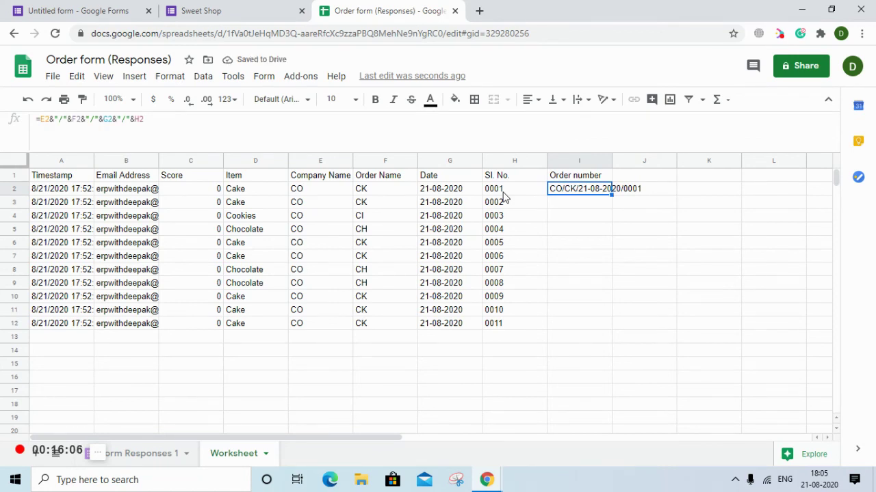
key(Left)
key(Left)
key(Right)
key(Right)
Step: Copy the order number formula from I2 down column I, from I3 to row 1000
key(ctrl+c)
click(609, 204)
key(ctrl+shift+Down)
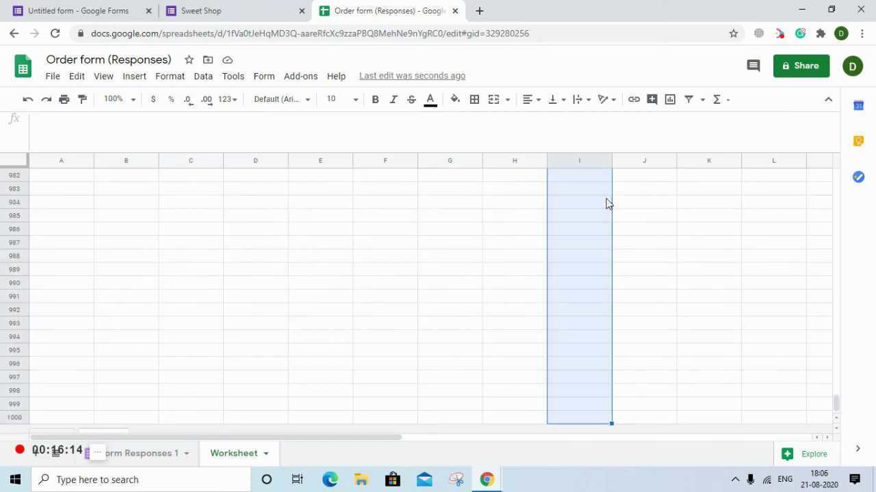
key(ctrl+v)
key(ctrl+Up)
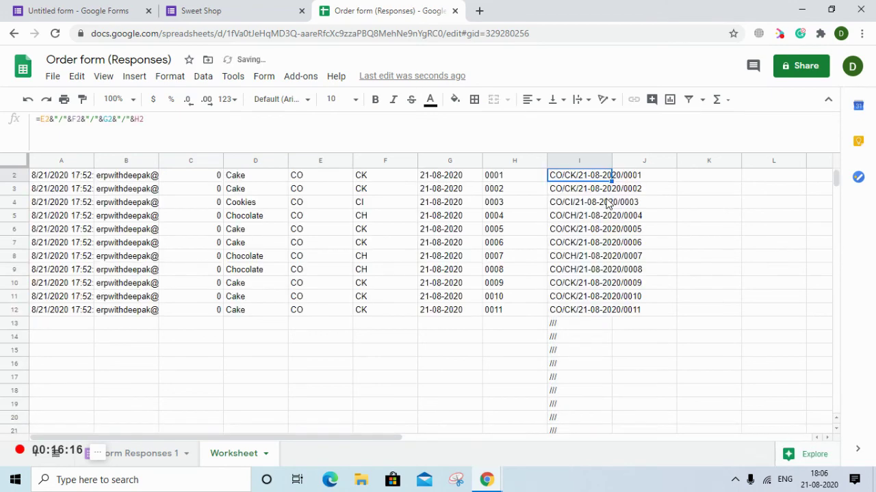
Step: Check the generated order numbers in column I down to the first row without a response and back up to I2
key(Down)
key(Down)
key(Down)
key(Down)
key(Down)
key(Down)
key(Down)
key(Down)
key(Down)
key(Down)
key(Down)
key(Down)
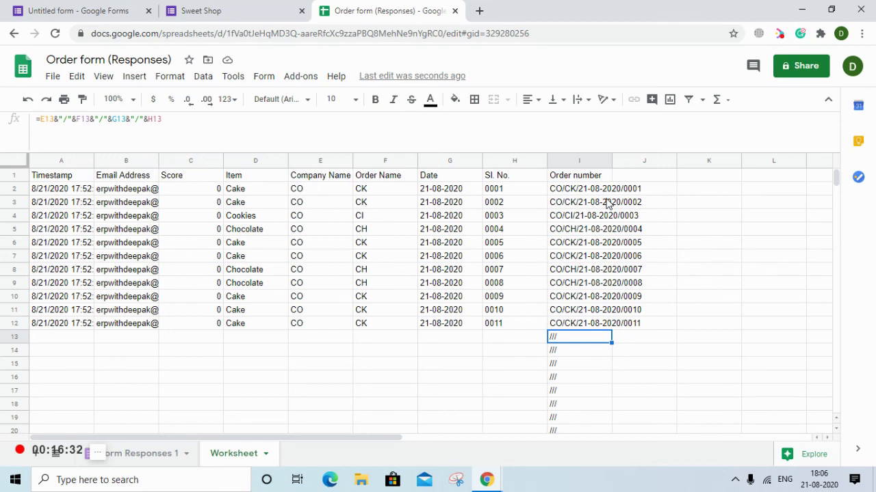
key(Up)
key(Up)
key(Up)
key(Up)
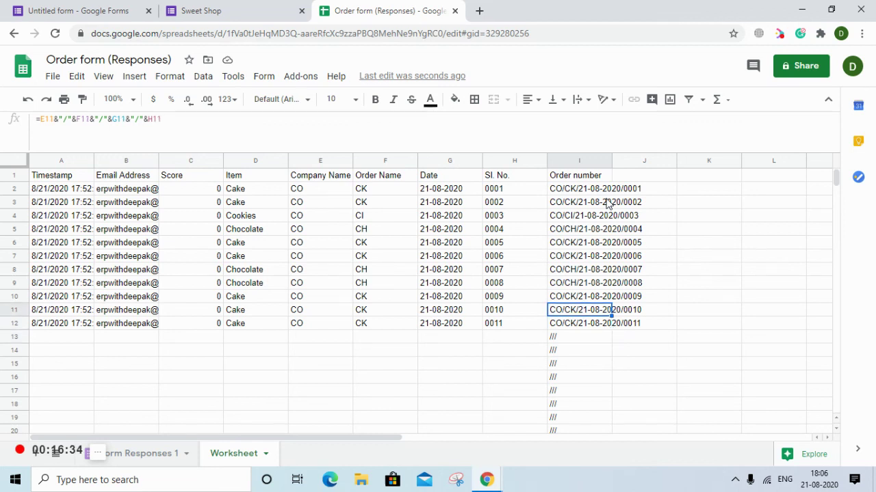
key(Up)
key(Up)
key(Up)
key(Up)
key(Up)
key(Up)
key(Up)
key(Up)
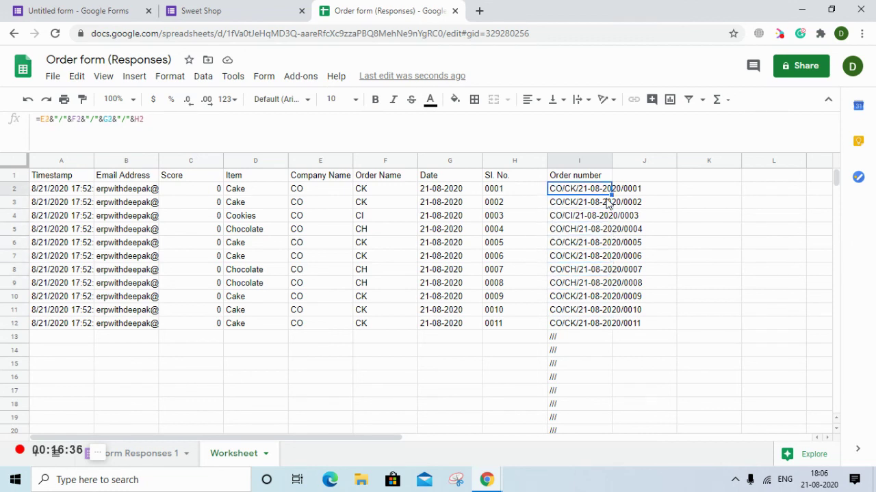